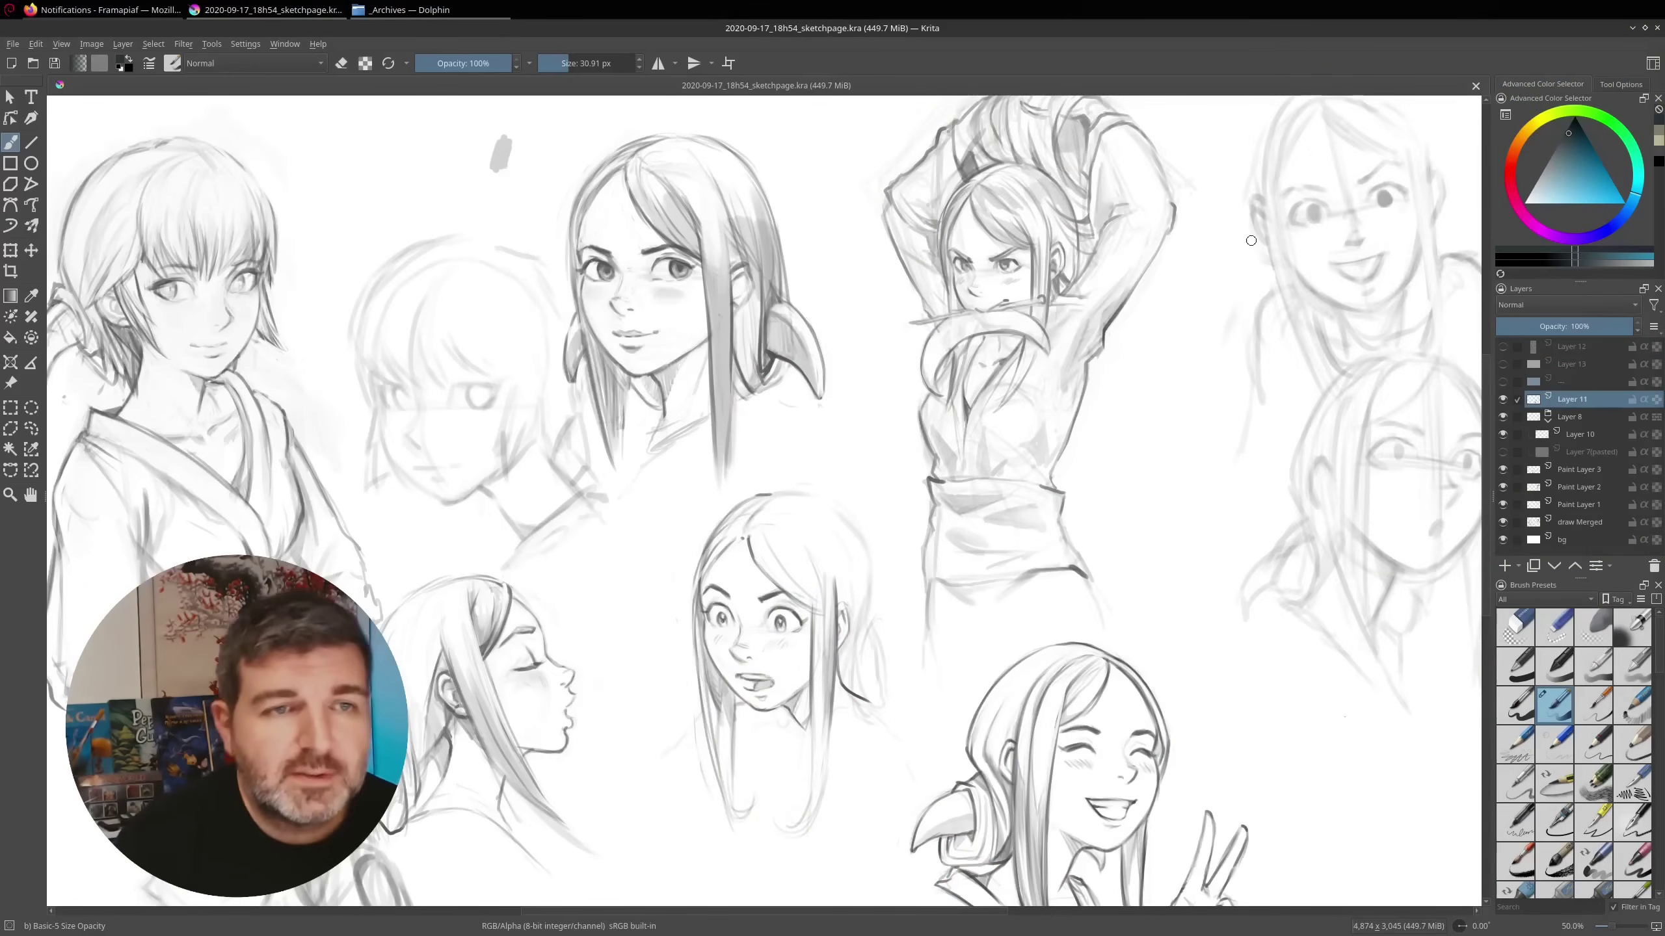
# Add three dark strokes beside the raised-arms figure, then a thin line with the Basic-6 Details brush
pyautogui.moveTo(1177, 276)
pyautogui.mouseDown()
pyautogui.moveTo(1121, 379)
pyautogui.moveTo(1111, 422)
pyautogui.moveTo(1139, 429)
pyautogui.moveTo(1084, 493)
pyautogui.mouseUp()
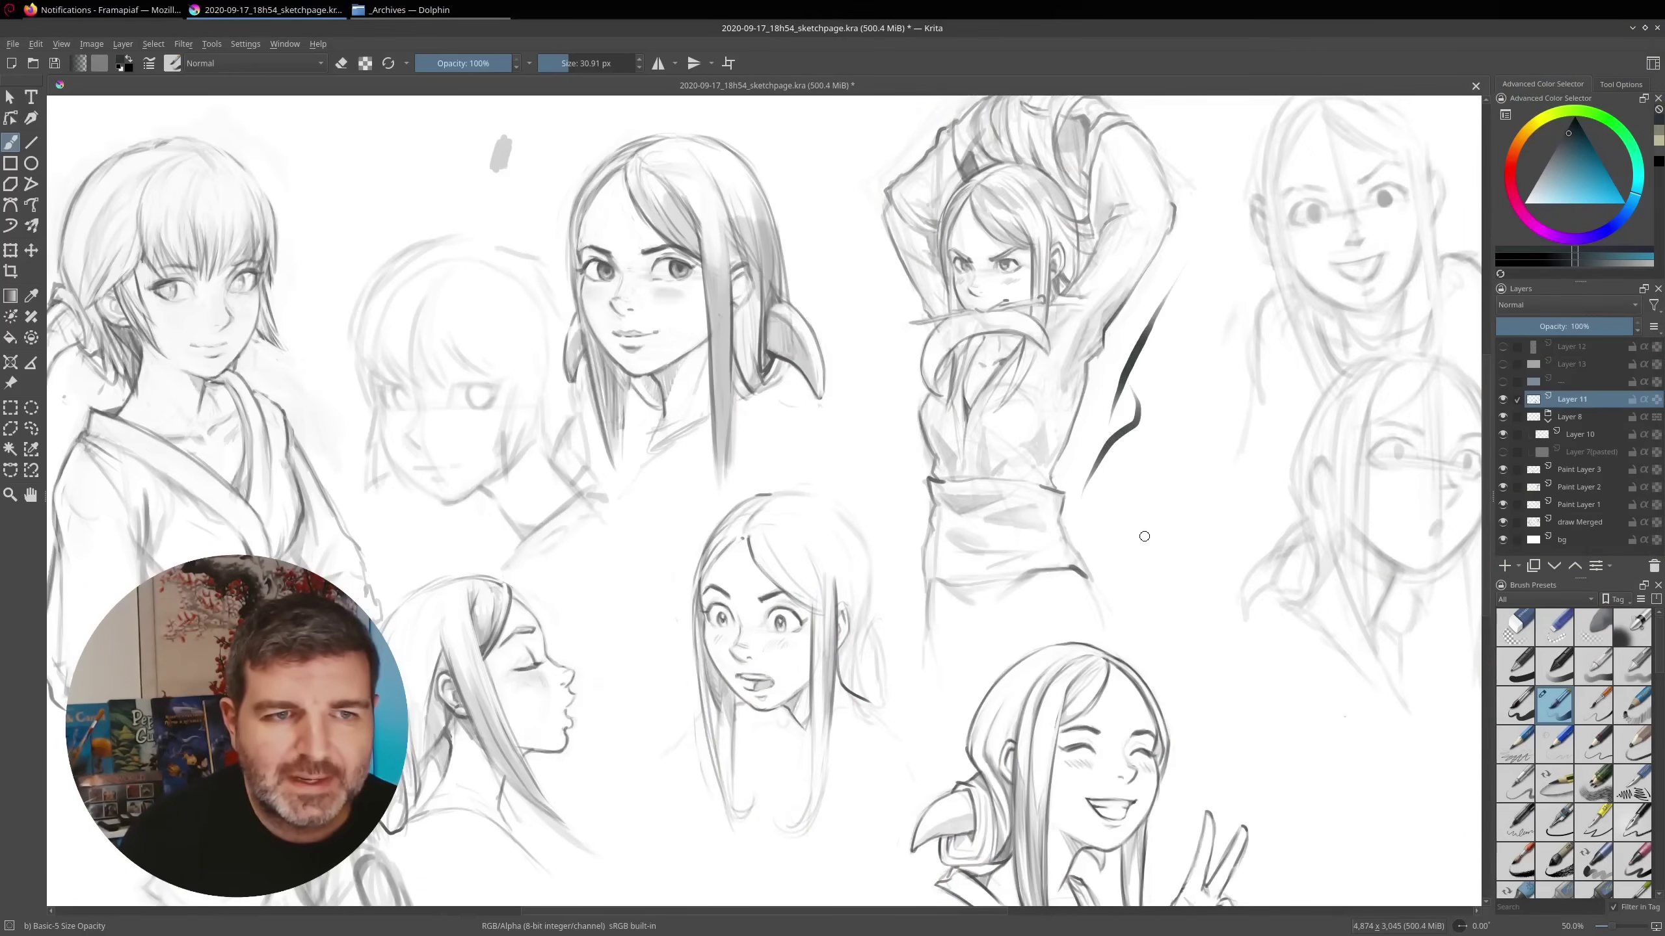
pyautogui.moveTo(908, 342); pyautogui.dragTo(889, 467)
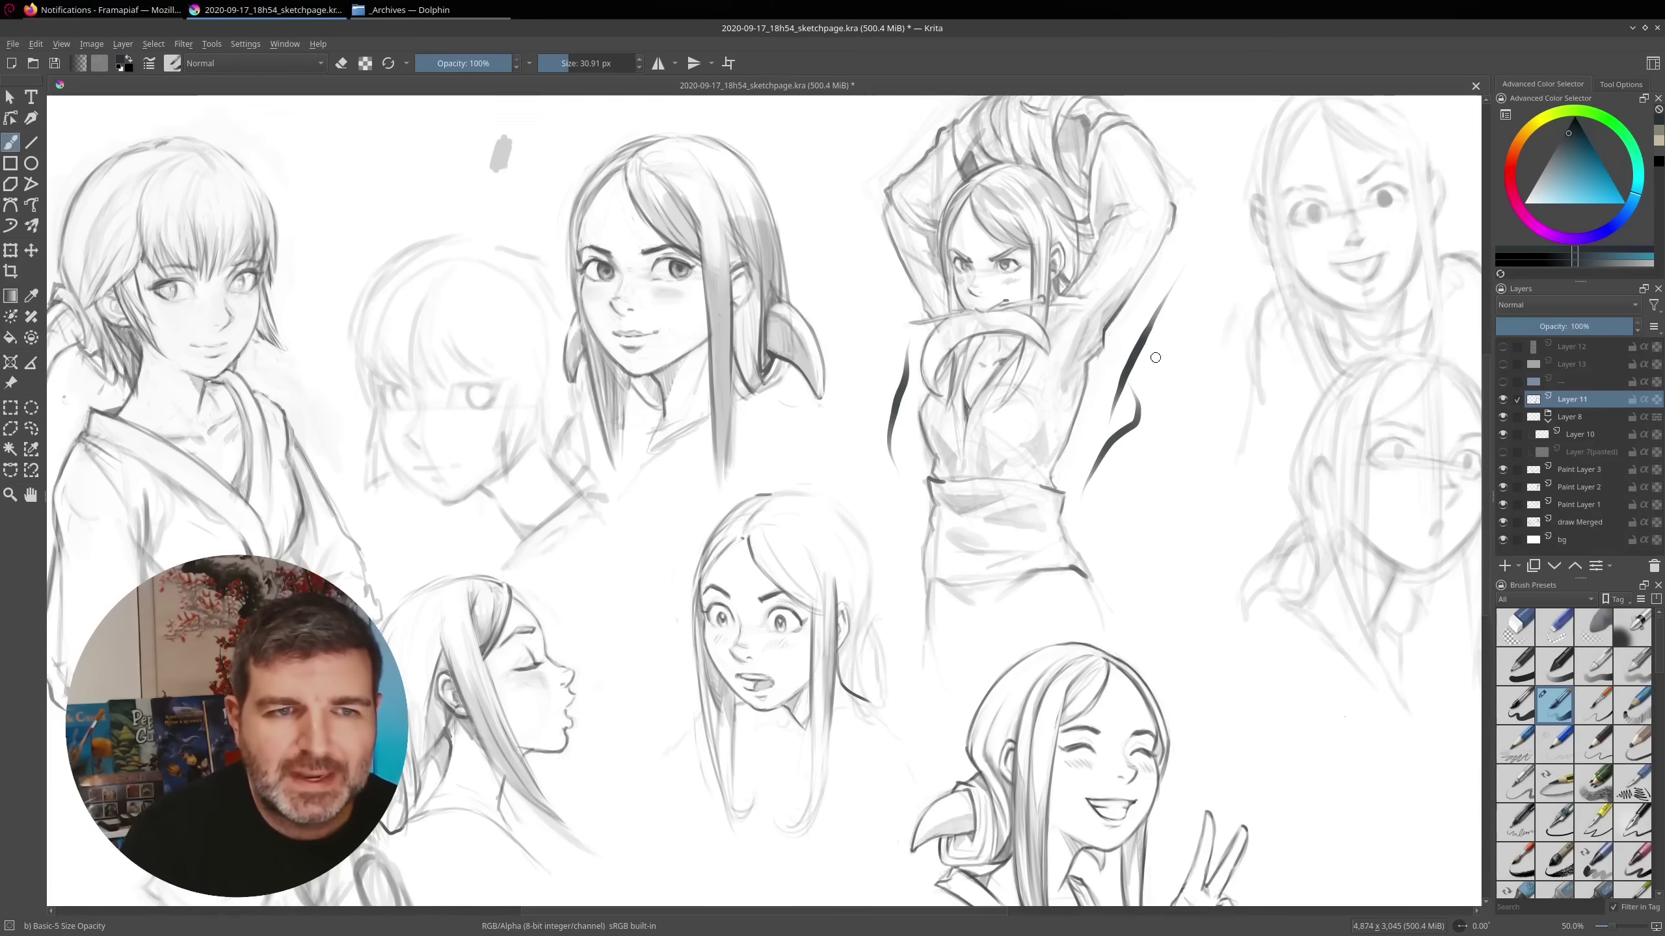
pyautogui.moveTo(1077, 505)
pyautogui.mouseDown()
pyautogui.moveTo(1201, 455)
pyautogui.moveTo(1117, 554)
pyautogui.mouseUp()
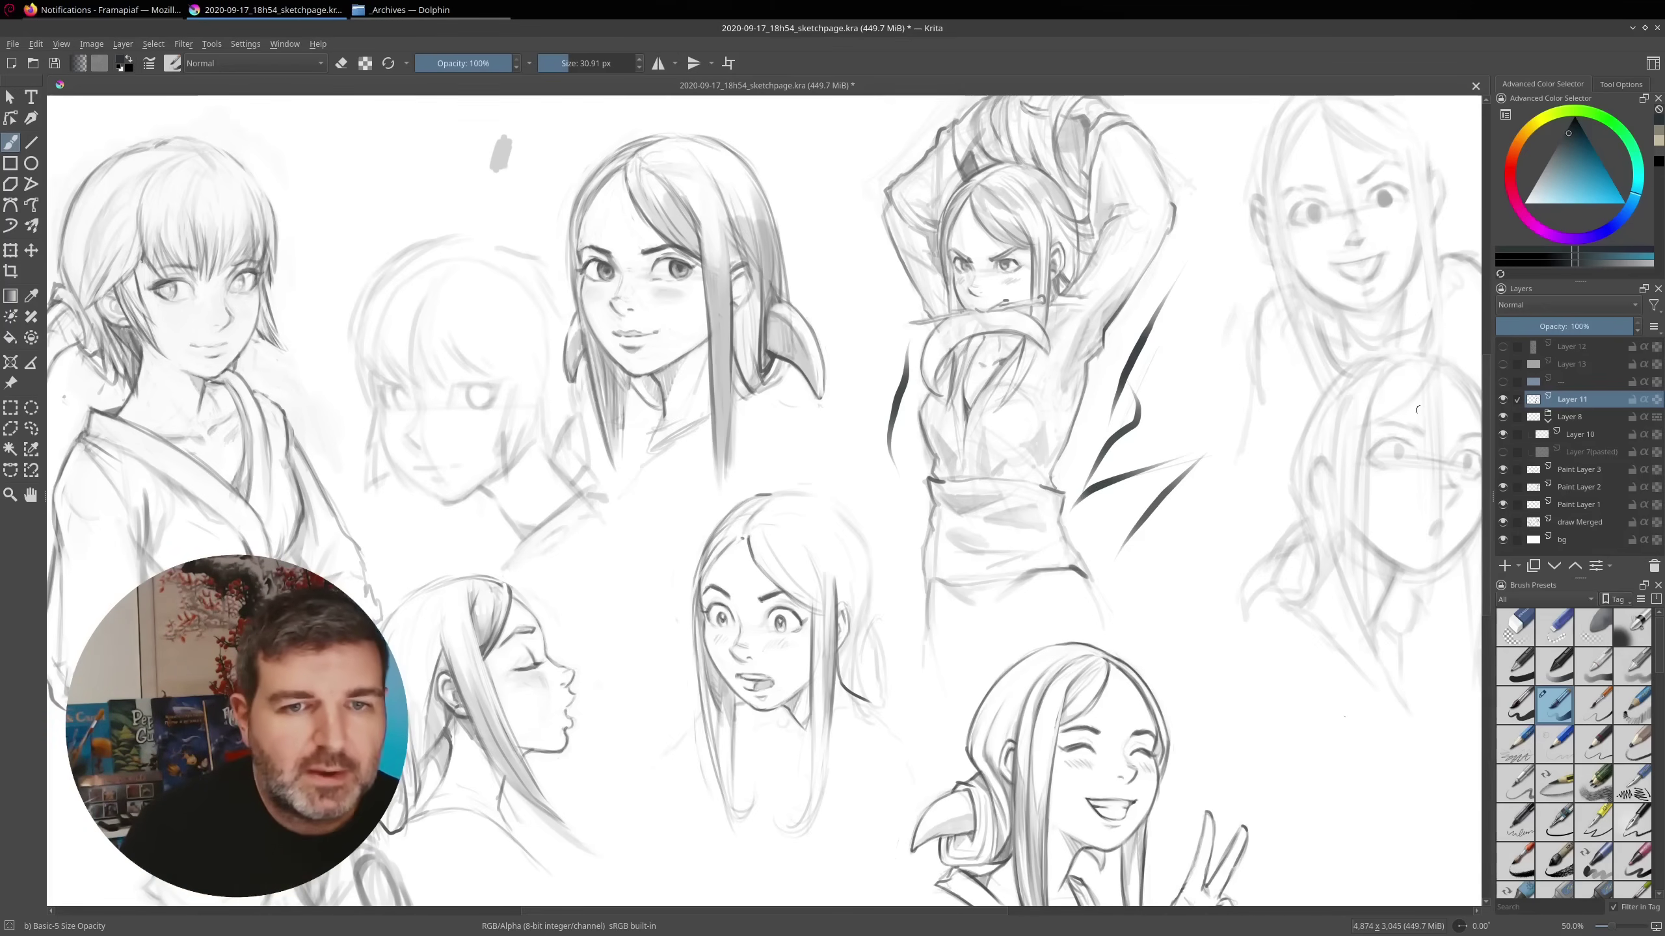
pyautogui.click(1597, 707)
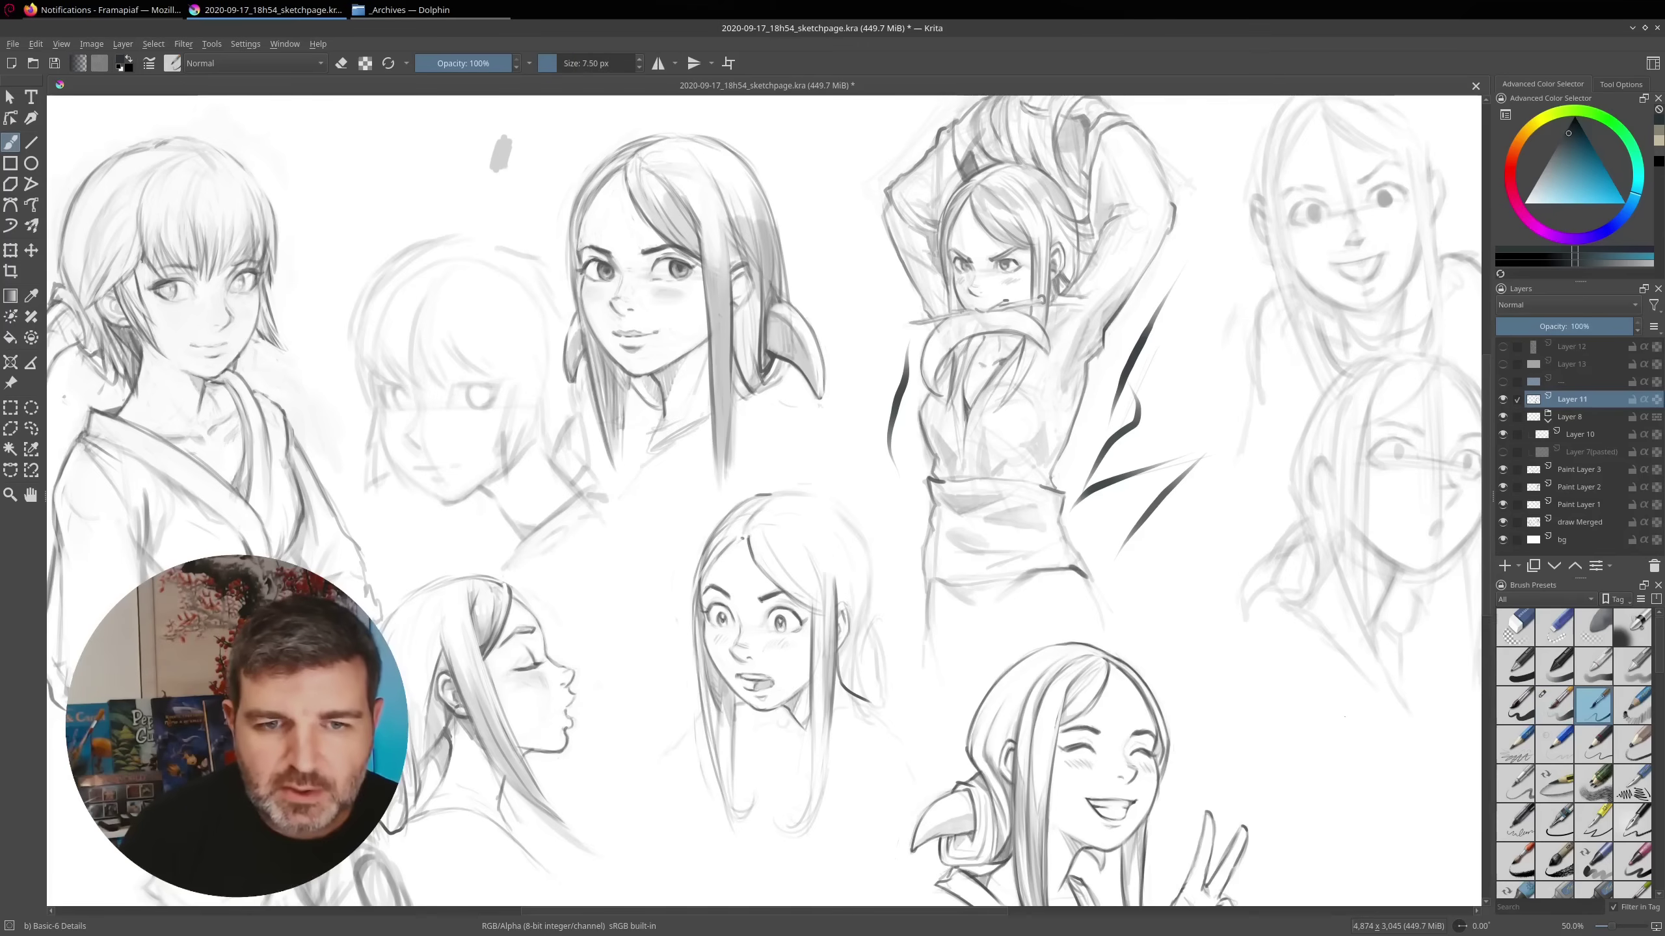
pyautogui.moveTo(1165, 437); pyautogui.dragTo(1170, 583)
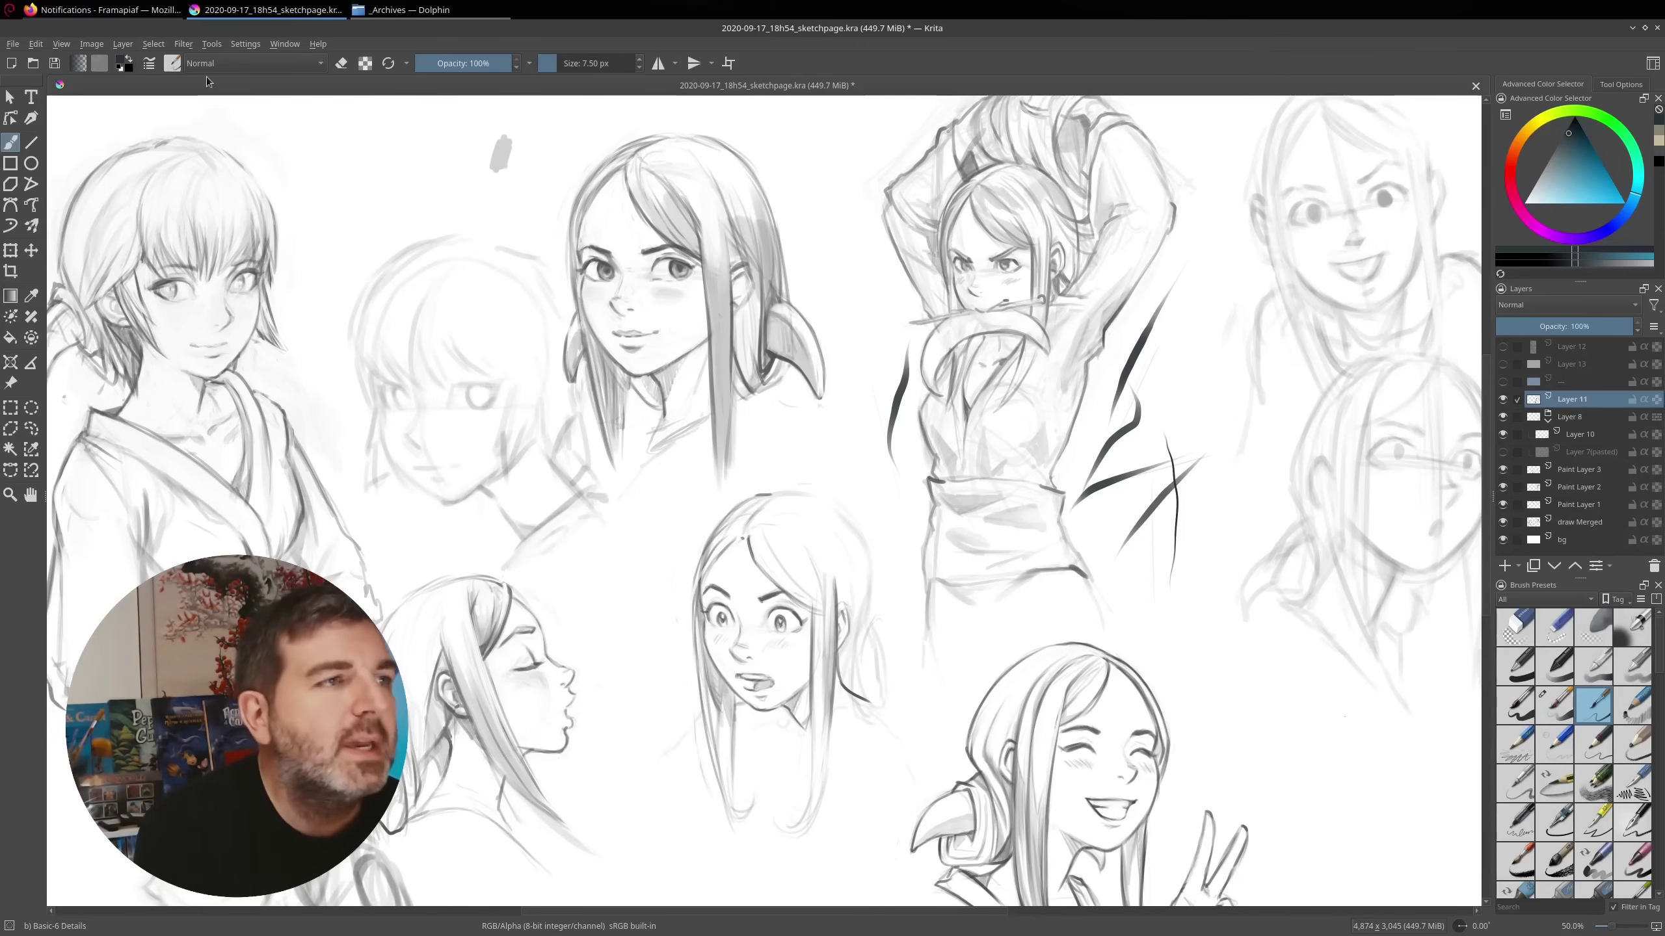
# Check the Brush Editor, then reveal the Stabilizer brush smoothing settings in Tool Options
pyautogui.press('F5')
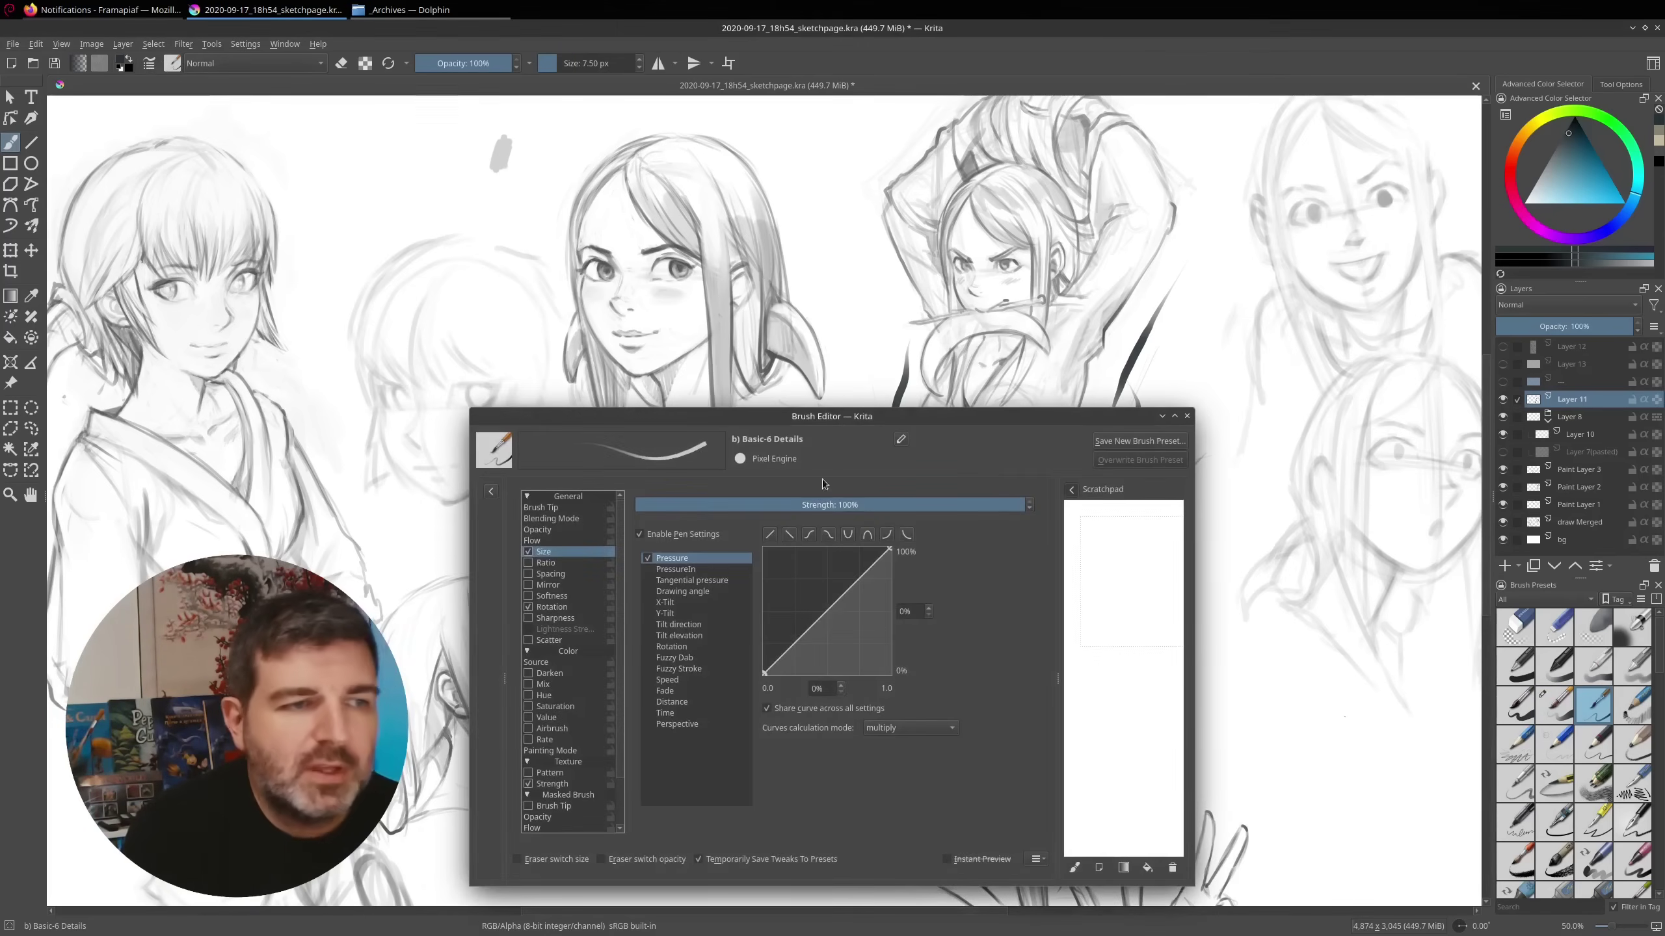
pyautogui.click(1187, 415)
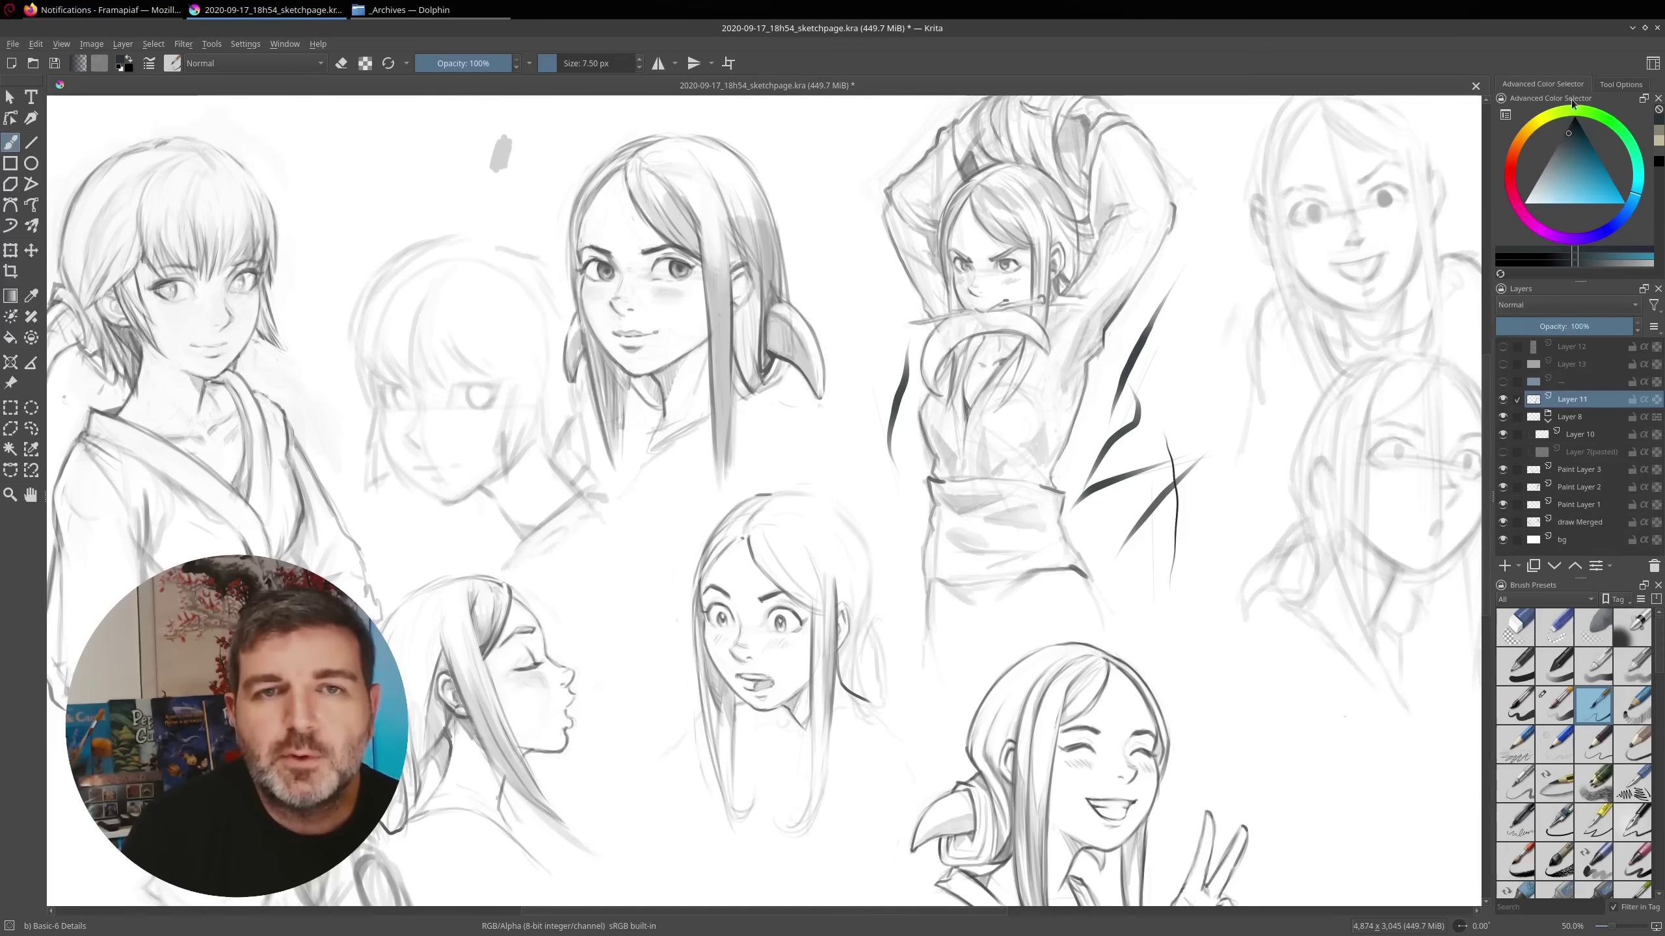
pyautogui.click(1620, 85)
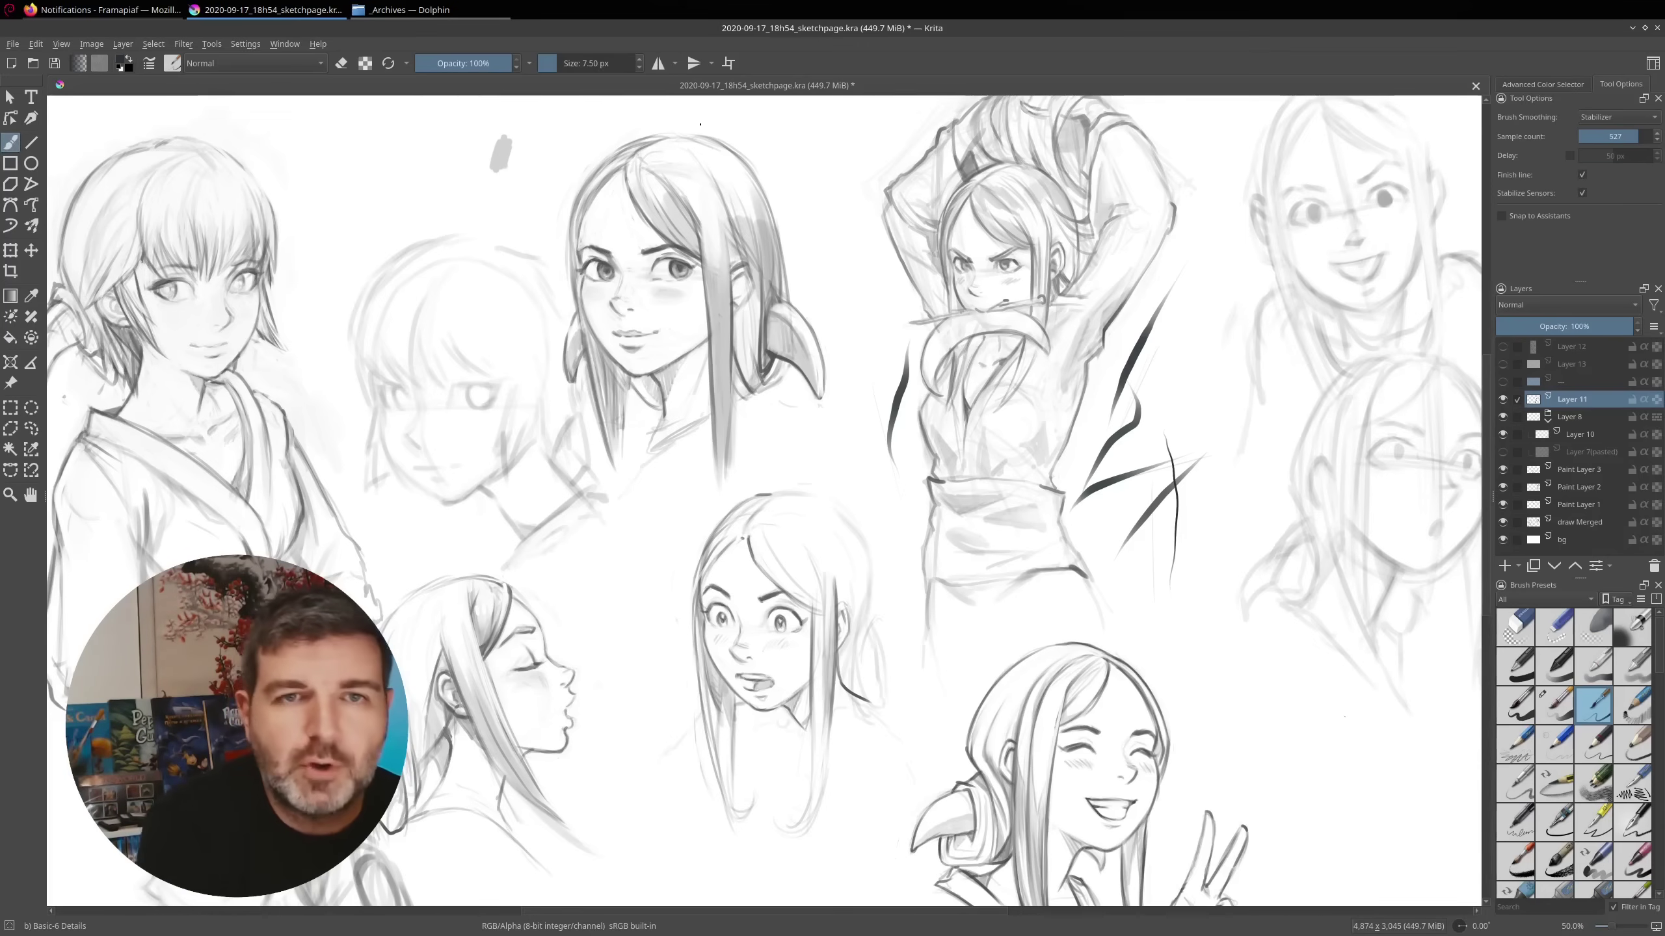
# Set brush smoothing to Weighted and draw four test strokes beside the figure
pyautogui.click(1609, 118)
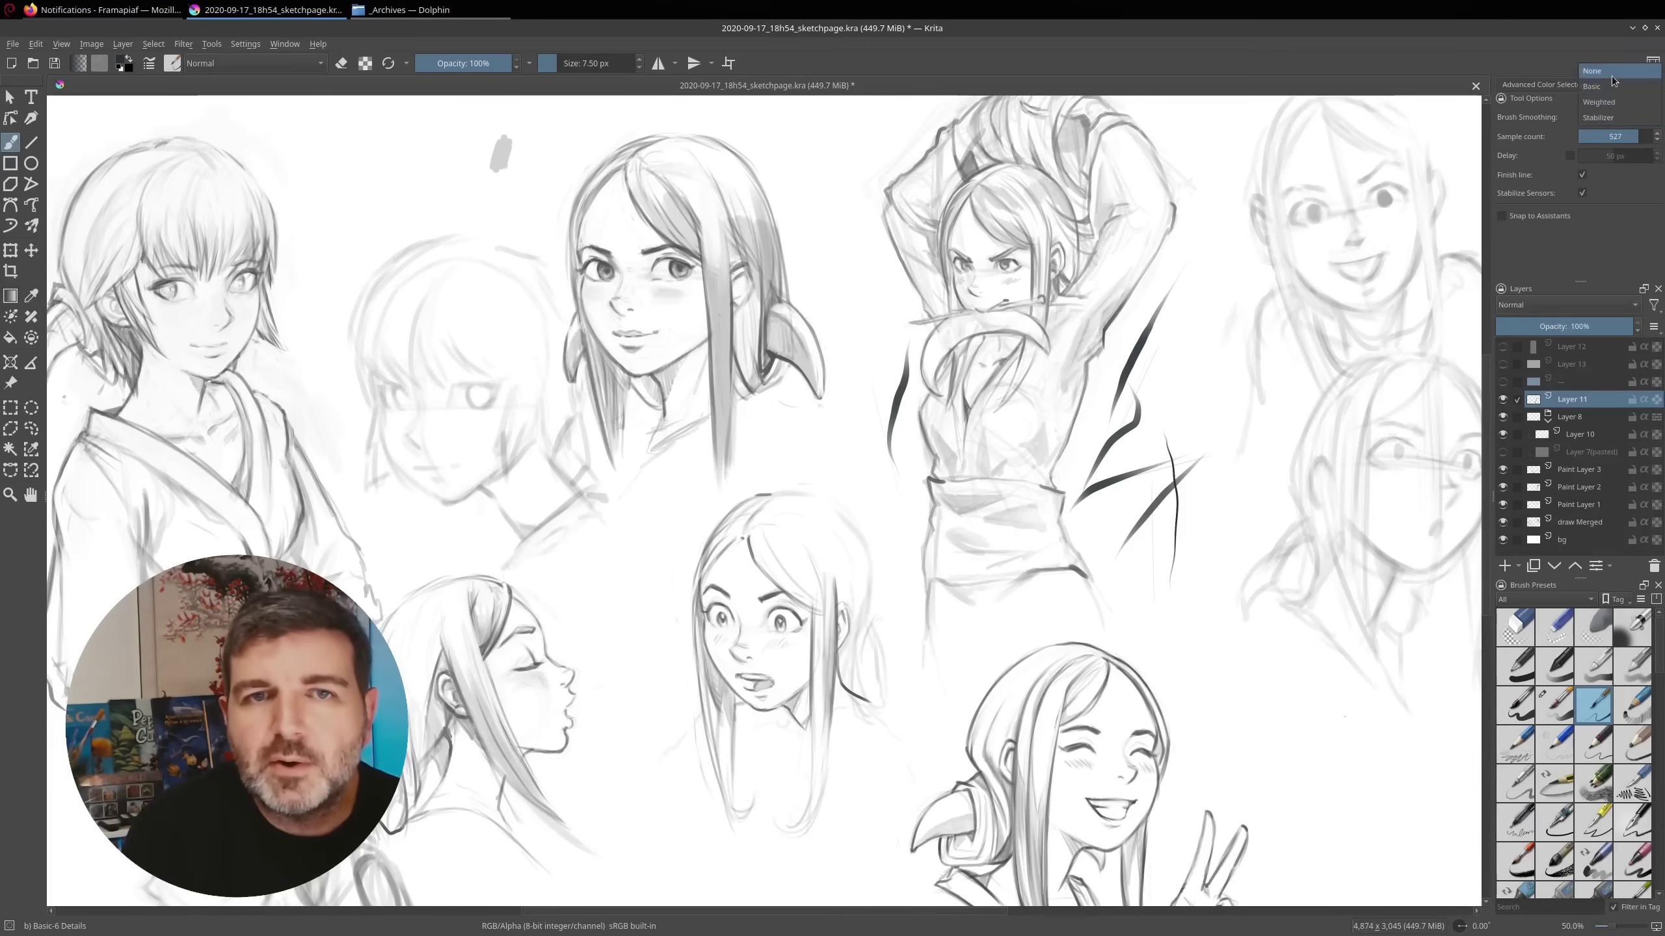
pyautogui.click(1602, 103)
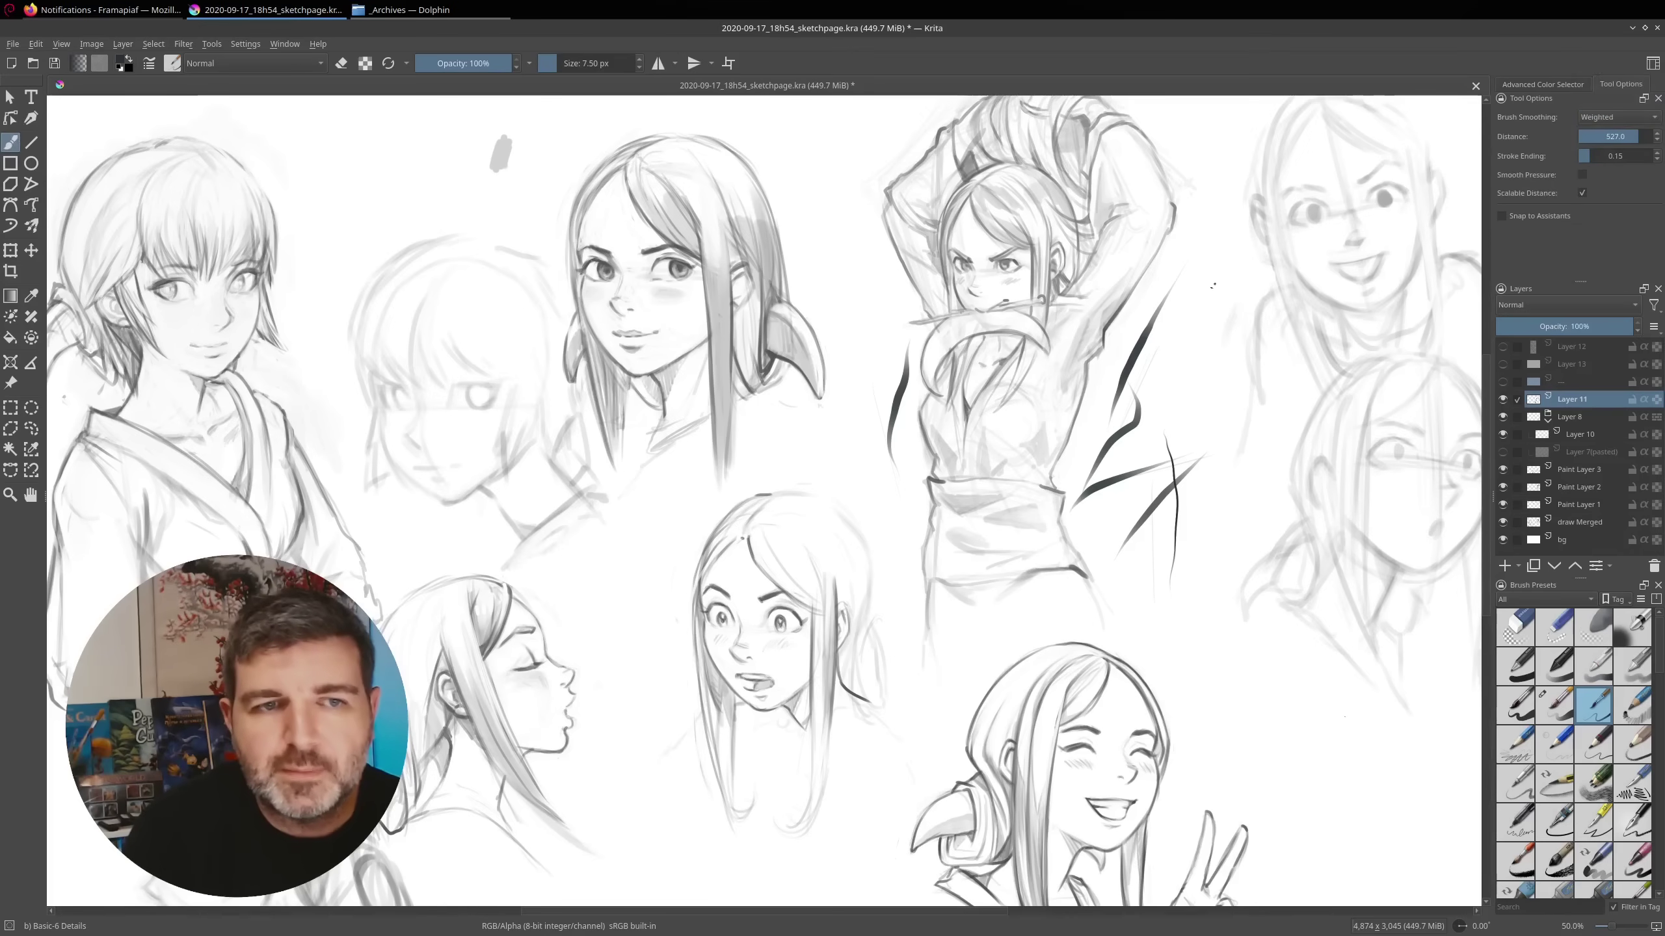
pyautogui.moveTo(1215, 285)
pyautogui.mouseDown()
pyautogui.moveTo(1188, 344)
pyautogui.moveTo(1170, 576)
pyautogui.mouseUp()
pyautogui.moveTo(1198, 473); pyautogui.dragTo(1187, 627)
pyautogui.moveTo(1210, 537); pyautogui.dragTo(1151, 613)
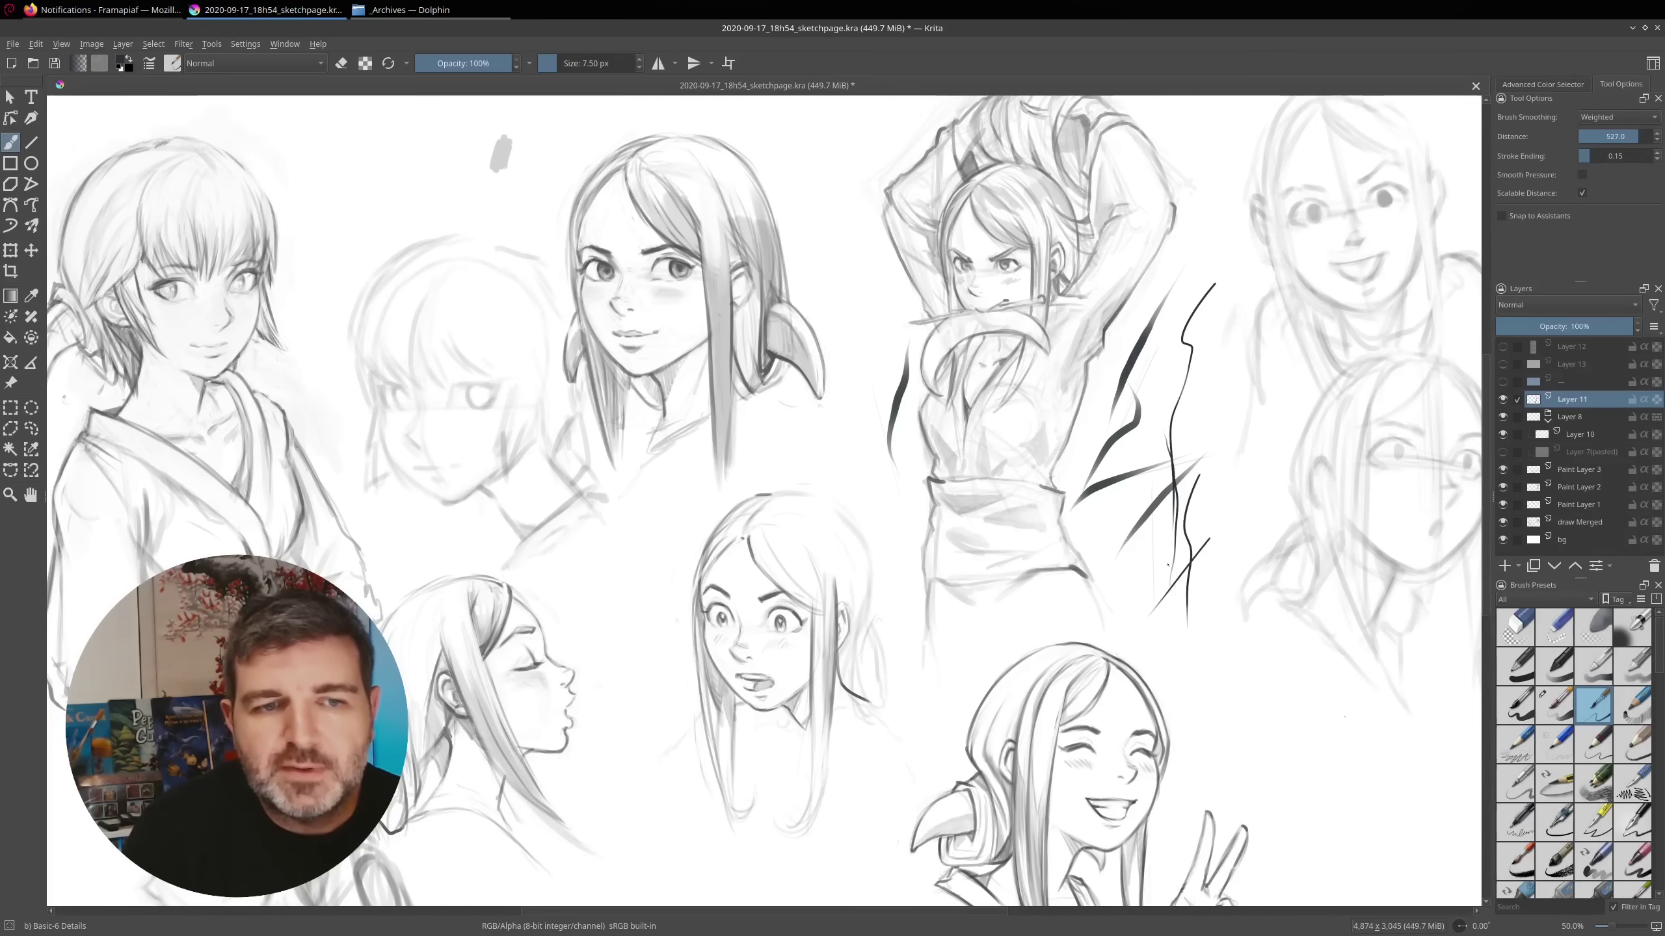
pyautogui.moveTo(1166, 552)
pyautogui.mouseDown()
pyautogui.moveTo(1148, 569)
pyautogui.moveTo(1144, 664)
pyautogui.mouseUp()
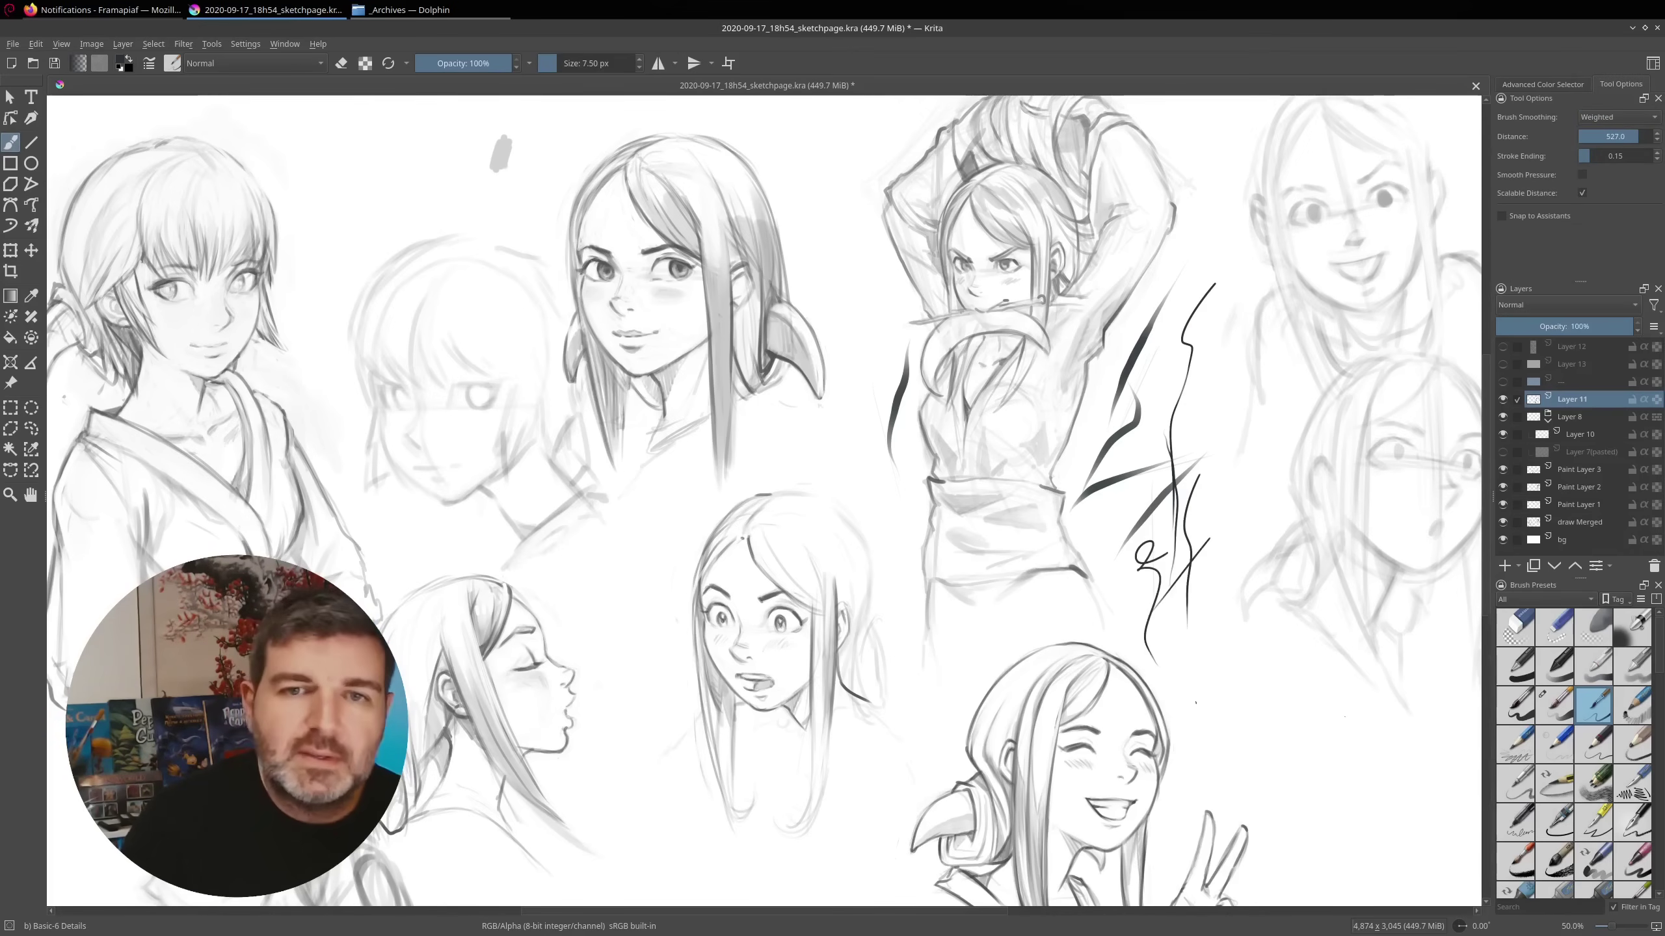
# Switch brush smoothing to Basic and draw two more test strokes
pyautogui.click(1608, 118)
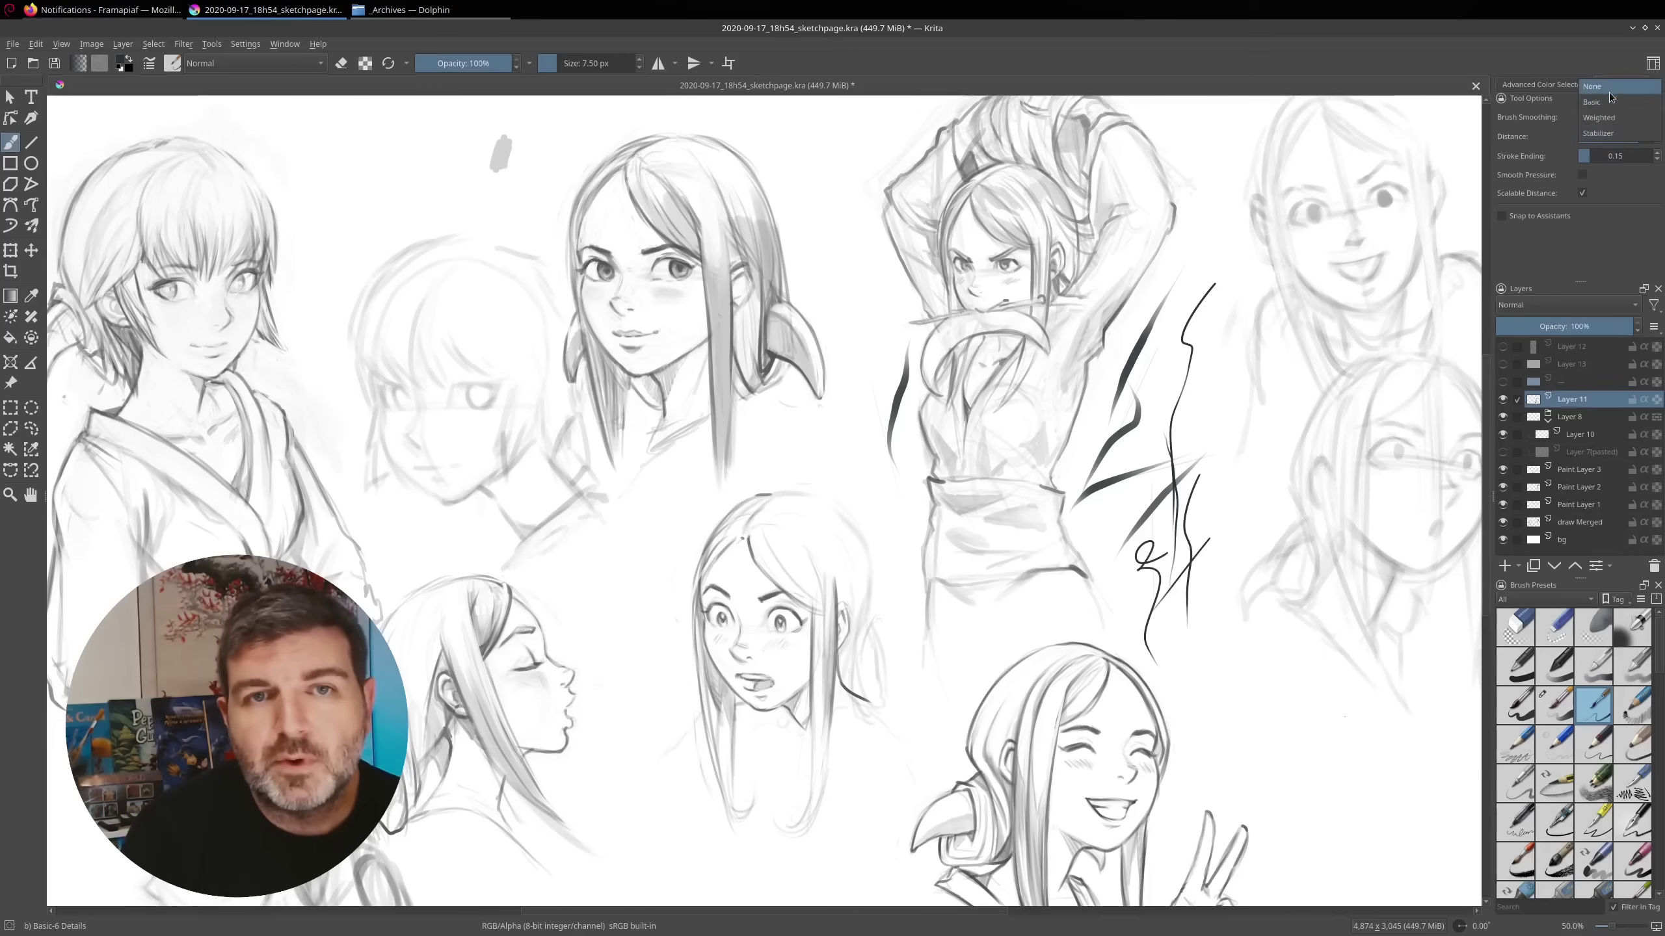
pyautogui.click(1605, 104)
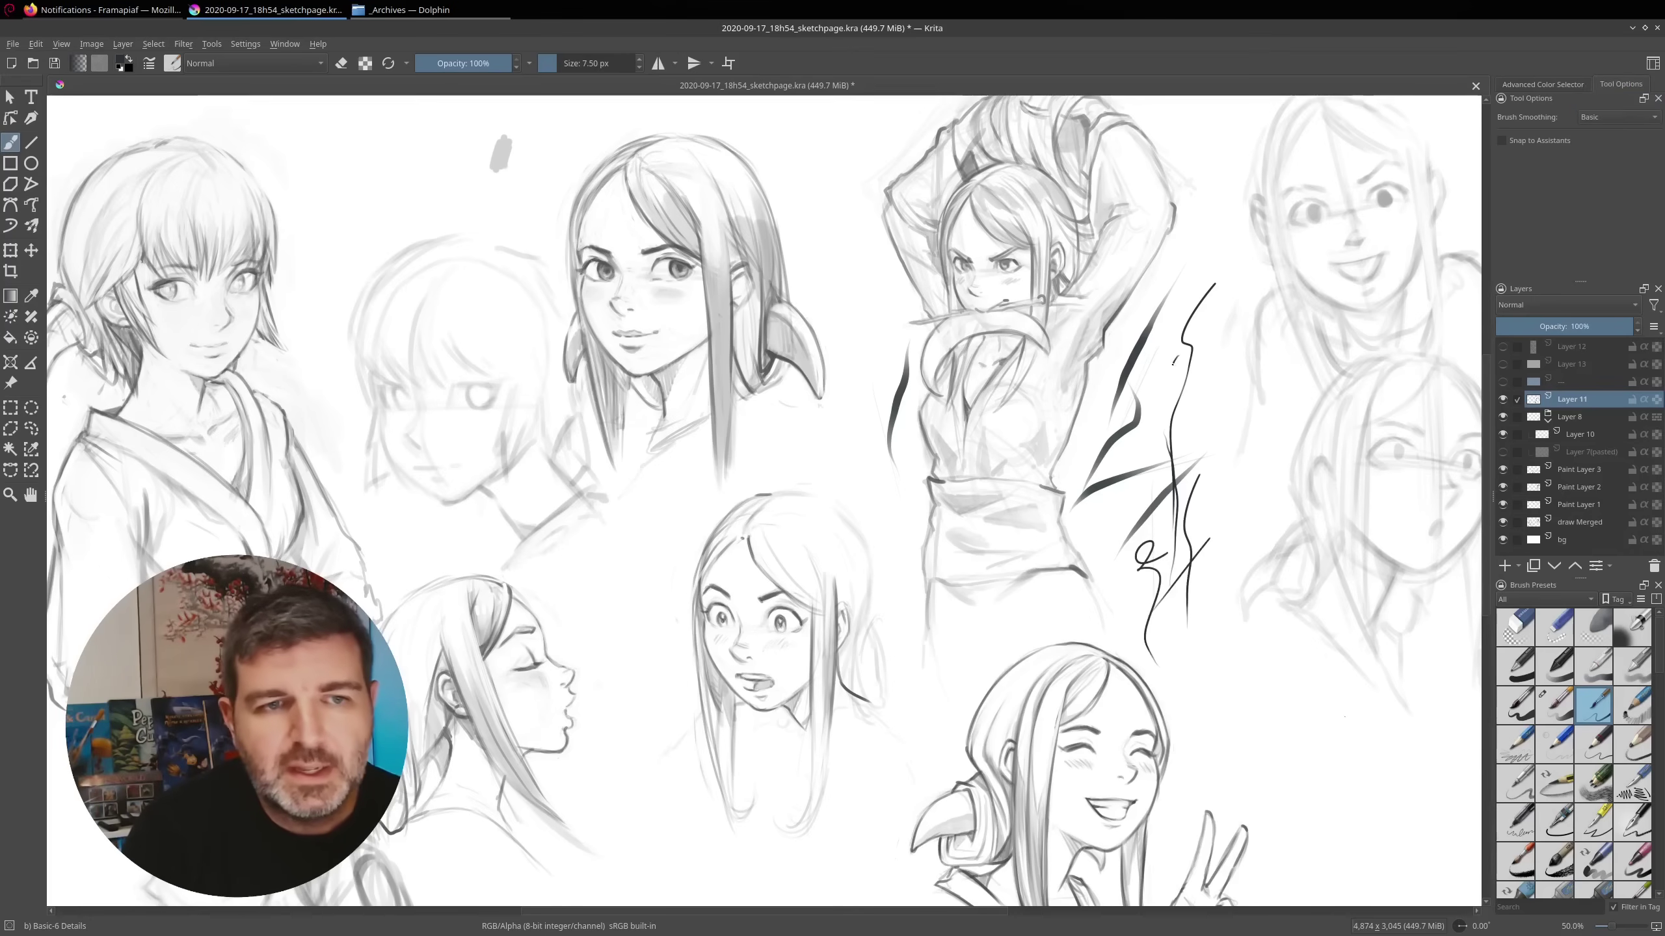
pyautogui.moveTo(1172, 362); pyautogui.dragTo(1184, 525)
pyautogui.moveTo(890, 504)
pyautogui.mouseDown()
pyautogui.moveTo(915, 514)
pyautogui.moveTo(916, 493)
pyautogui.moveTo(904, 600)
pyautogui.moveTo(919, 600)
pyautogui.mouseUp()
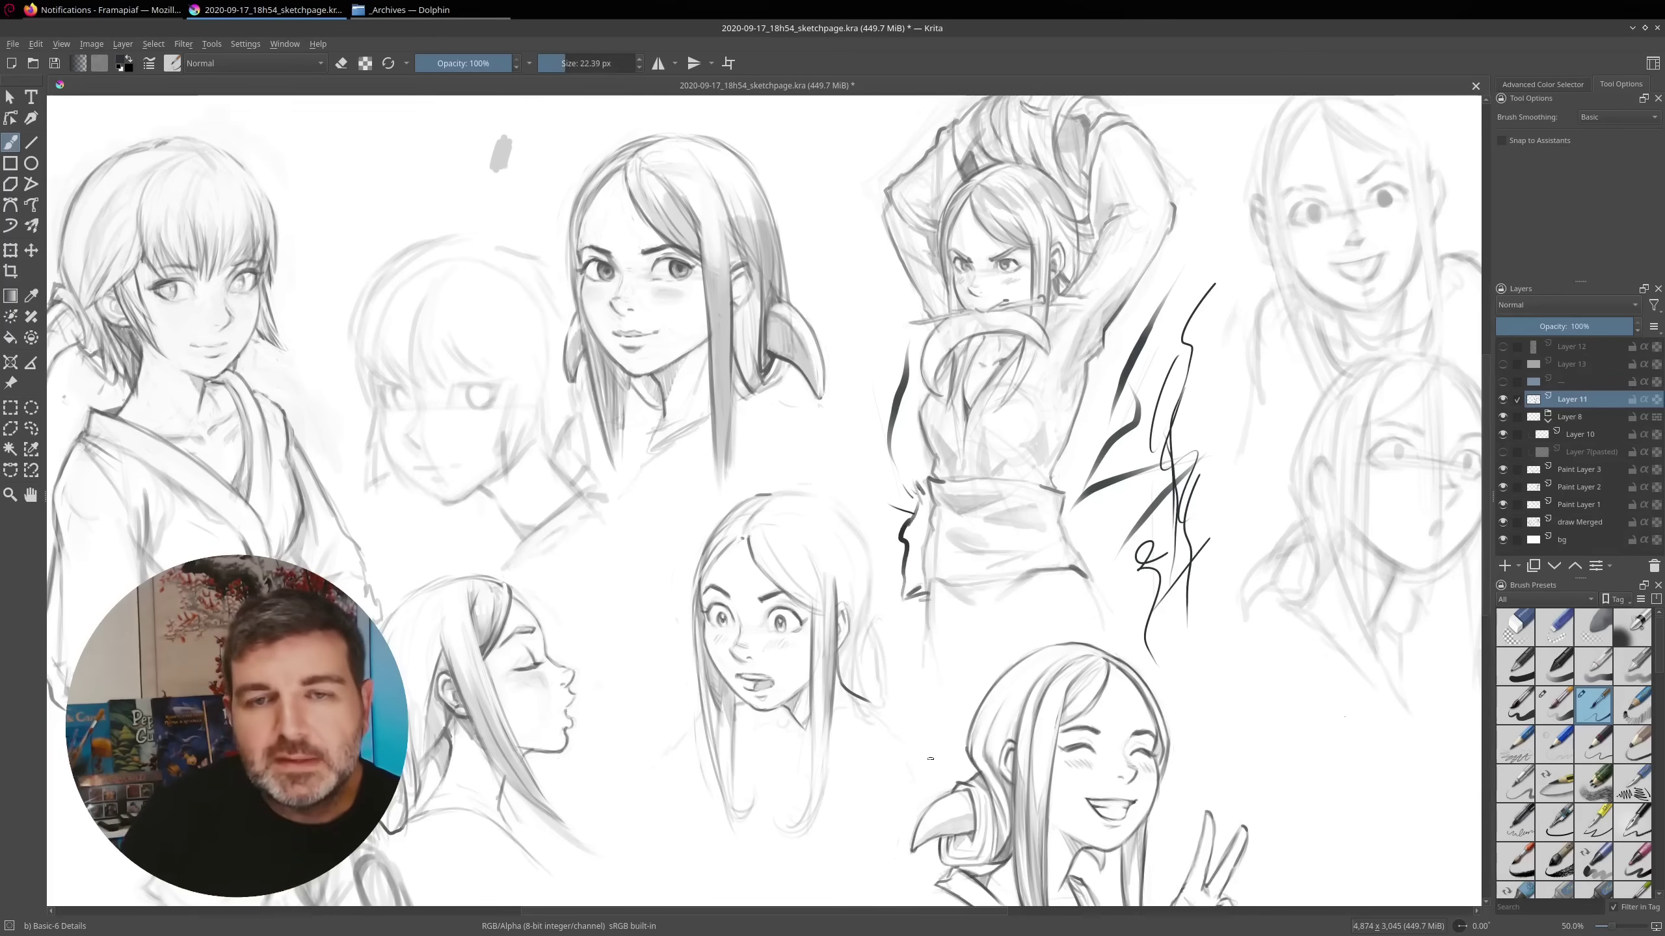
pyautogui.click(1542, 83)
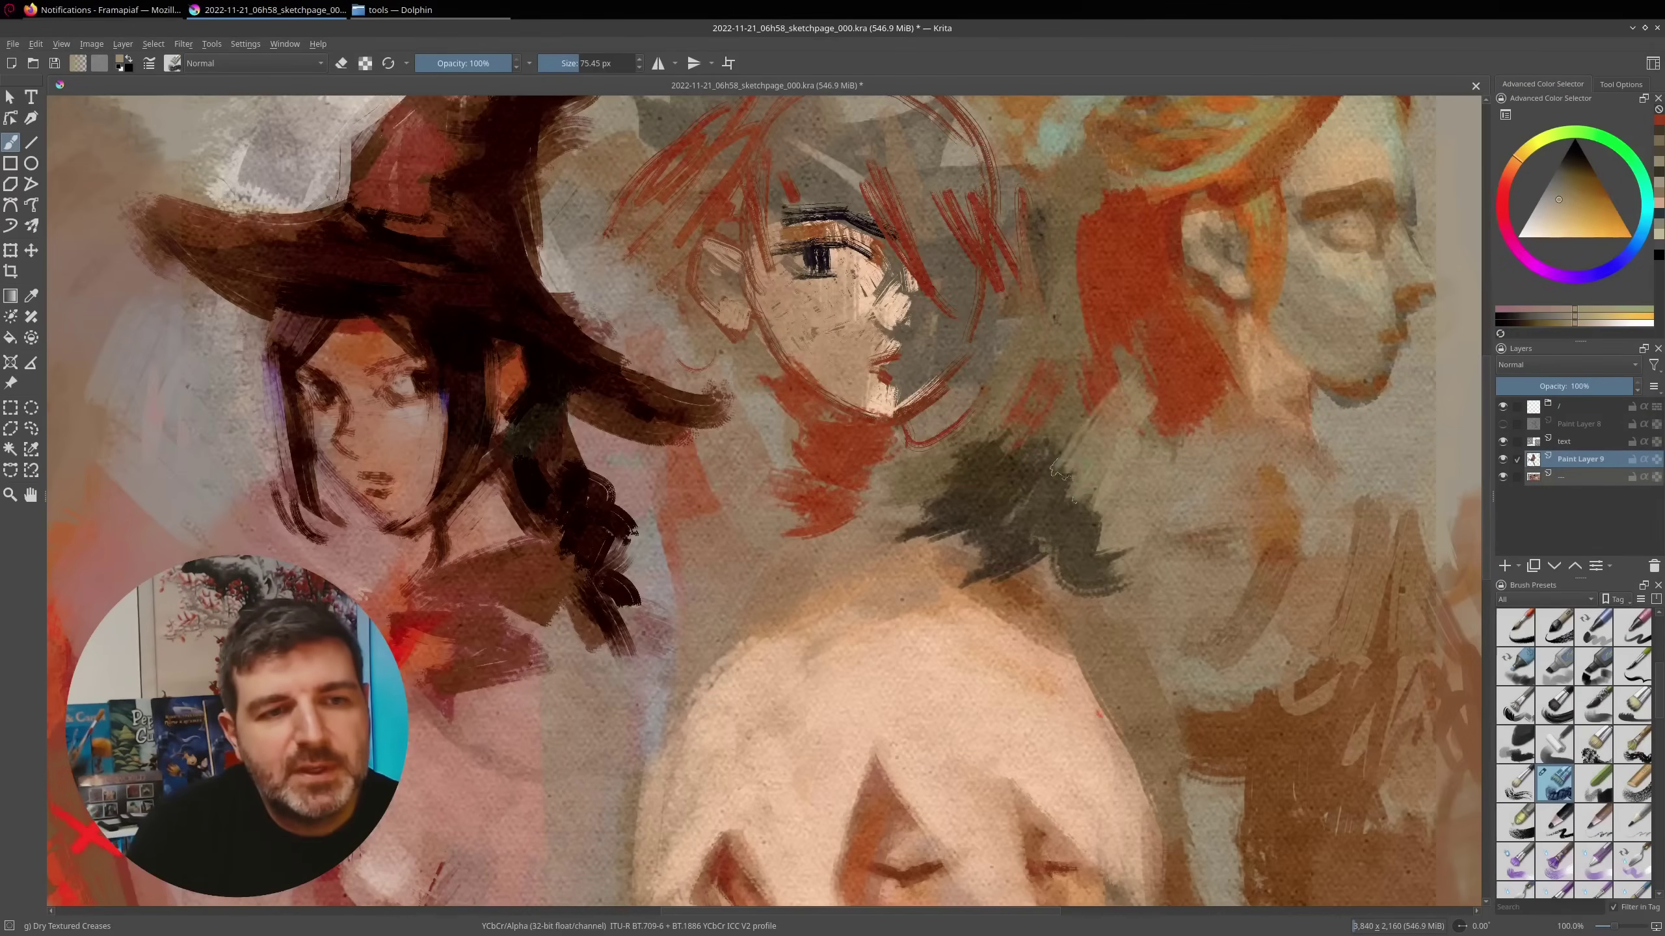
# Cover the red and dark green patches with beige, enlarging the brush to about 124 px
pyautogui.moveTo(1075, 236); pyautogui.dragTo(1088, 328)
pyautogui.moveTo(1068, 171); pyautogui.dragTo(1082, 354)
pyautogui.moveTo(1114, 295); pyautogui.dragTo(1140, 440)
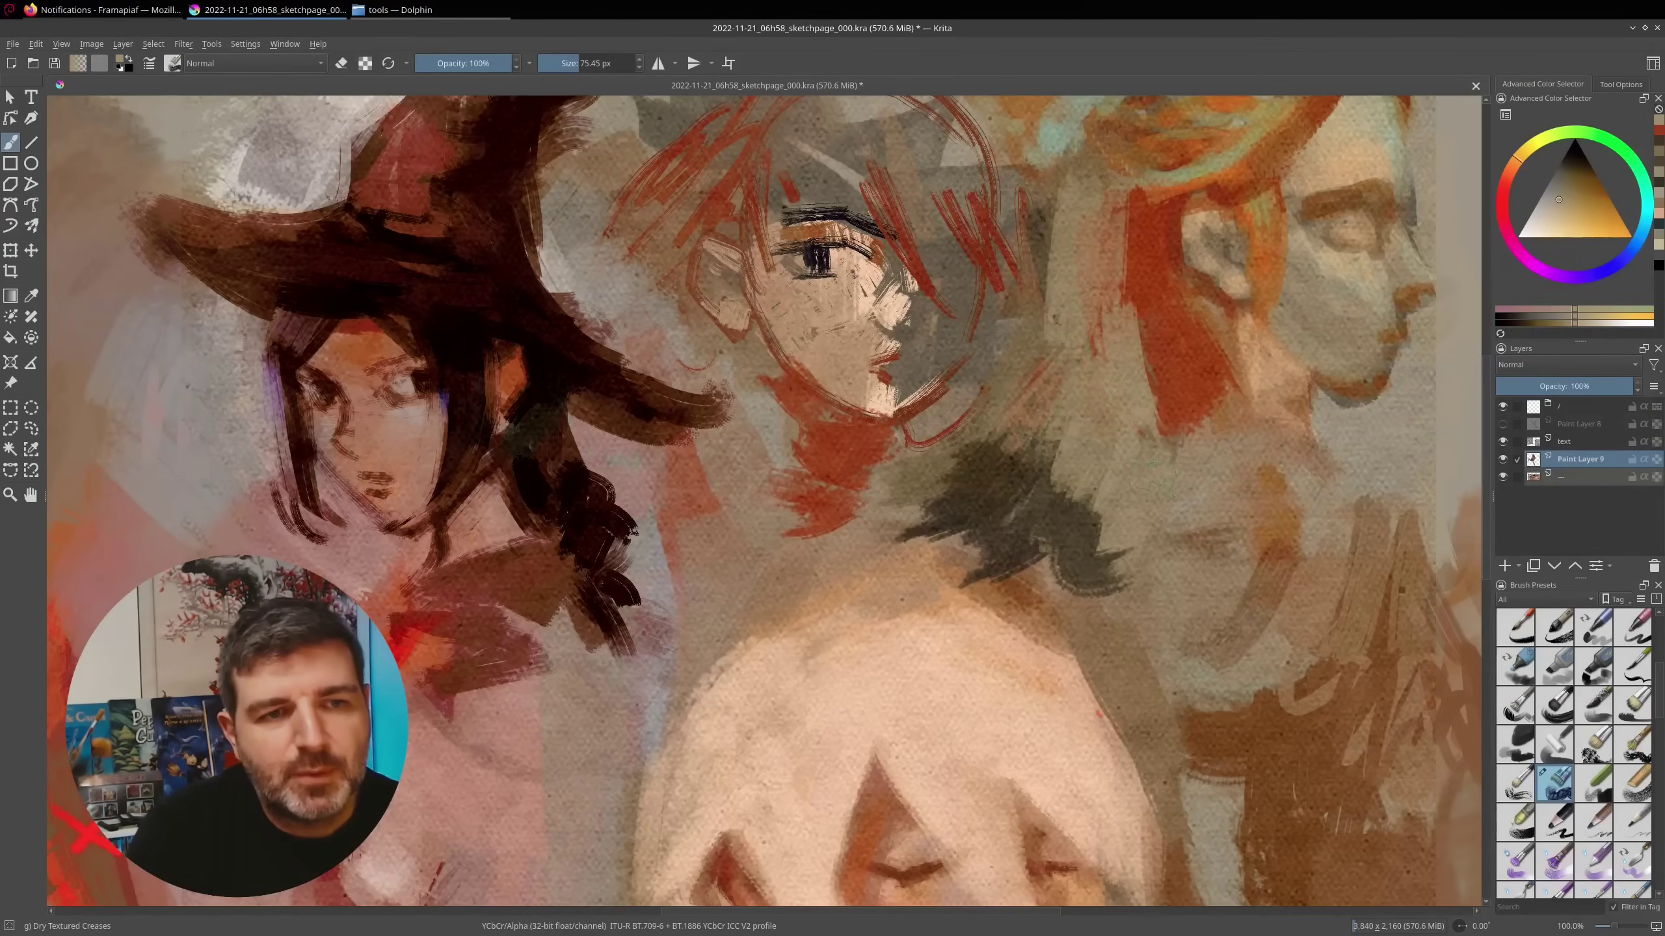
pyautogui.press(']')
pyautogui.moveTo(1081, 537)
pyautogui.mouseDown()
pyautogui.moveTo(983, 512)
pyautogui.moveTo(826, 504)
pyautogui.moveTo(734, 544)
pyautogui.mouseUp()
# Pick a red-orange from the painting and paint it across the shoulders at about 89 px
pyautogui.keyDown('ctrl'); pyautogui.click(833, 453); pyautogui.keyUp('ctrl')
pyautogui.moveTo(819, 472)
pyautogui.mouseDown()
pyautogui.moveTo(970, 551)
pyautogui.moveTo(1128, 525)
pyautogui.moveTo(977, 518)
pyautogui.mouseUp()
pyautogui.press('[')
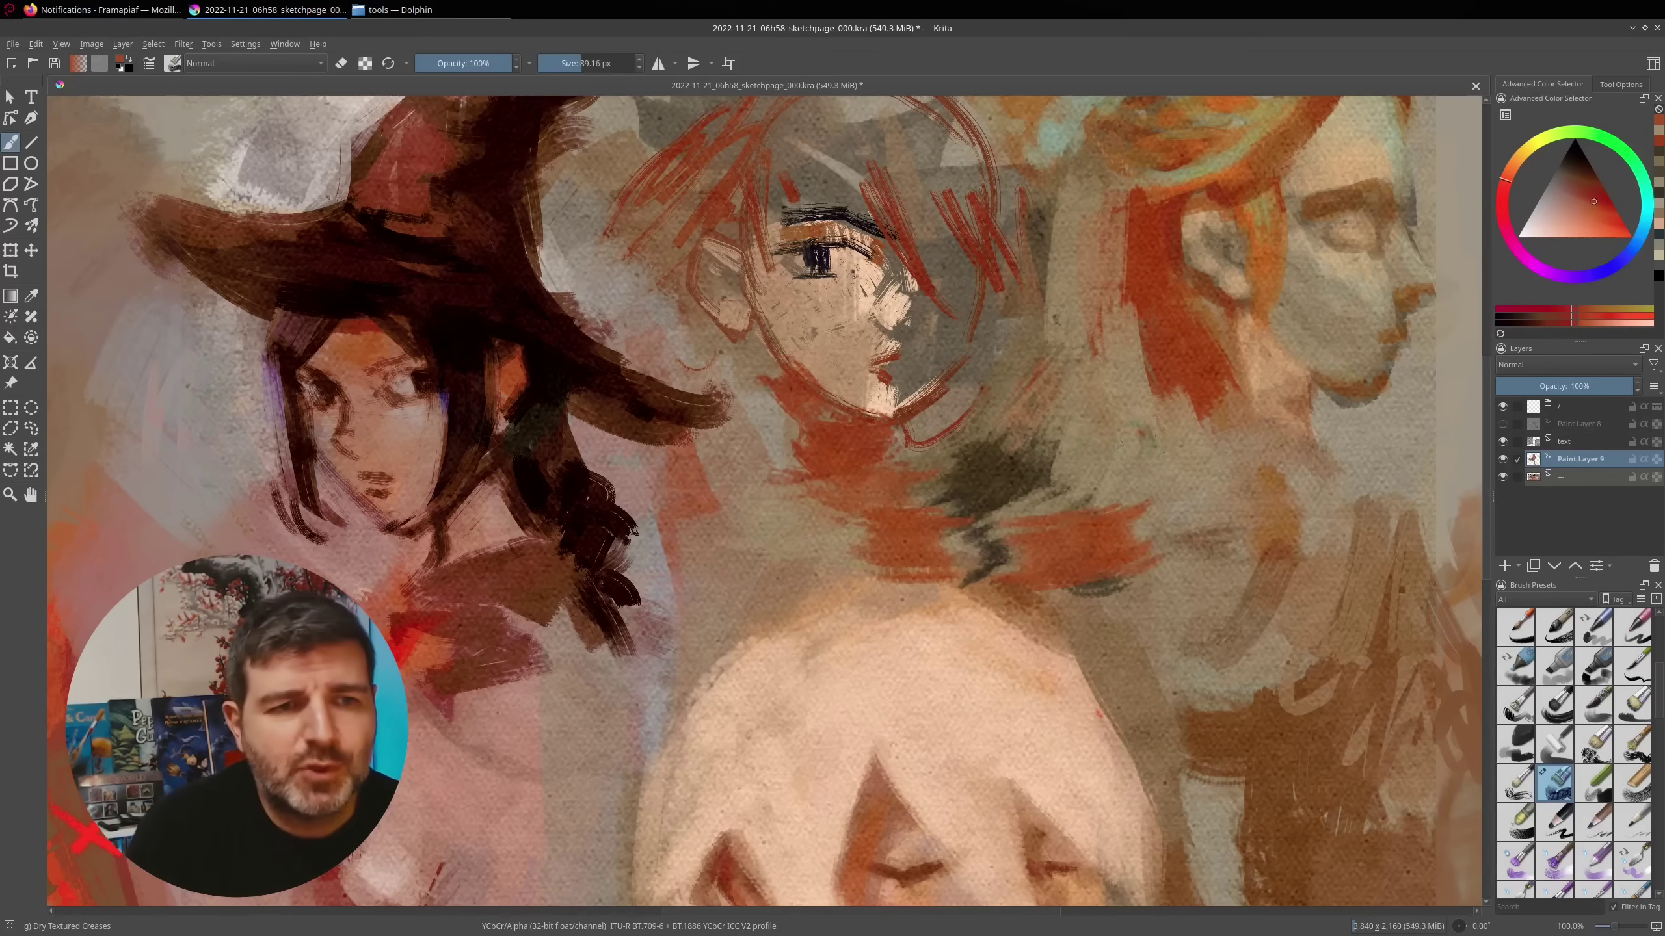
pyautogui.moveTo(1088, 466)
pyautogui.mouseDown()
pyautogui.moveTo(1189, 535)
pyautogui.moveTo(1173, 652)
pyautogui.moveTo(1075, 695)
pyautogui.mouseUp()
pyautogui.moveTo(839, 518); pyautogui.dragTo(741, 557)
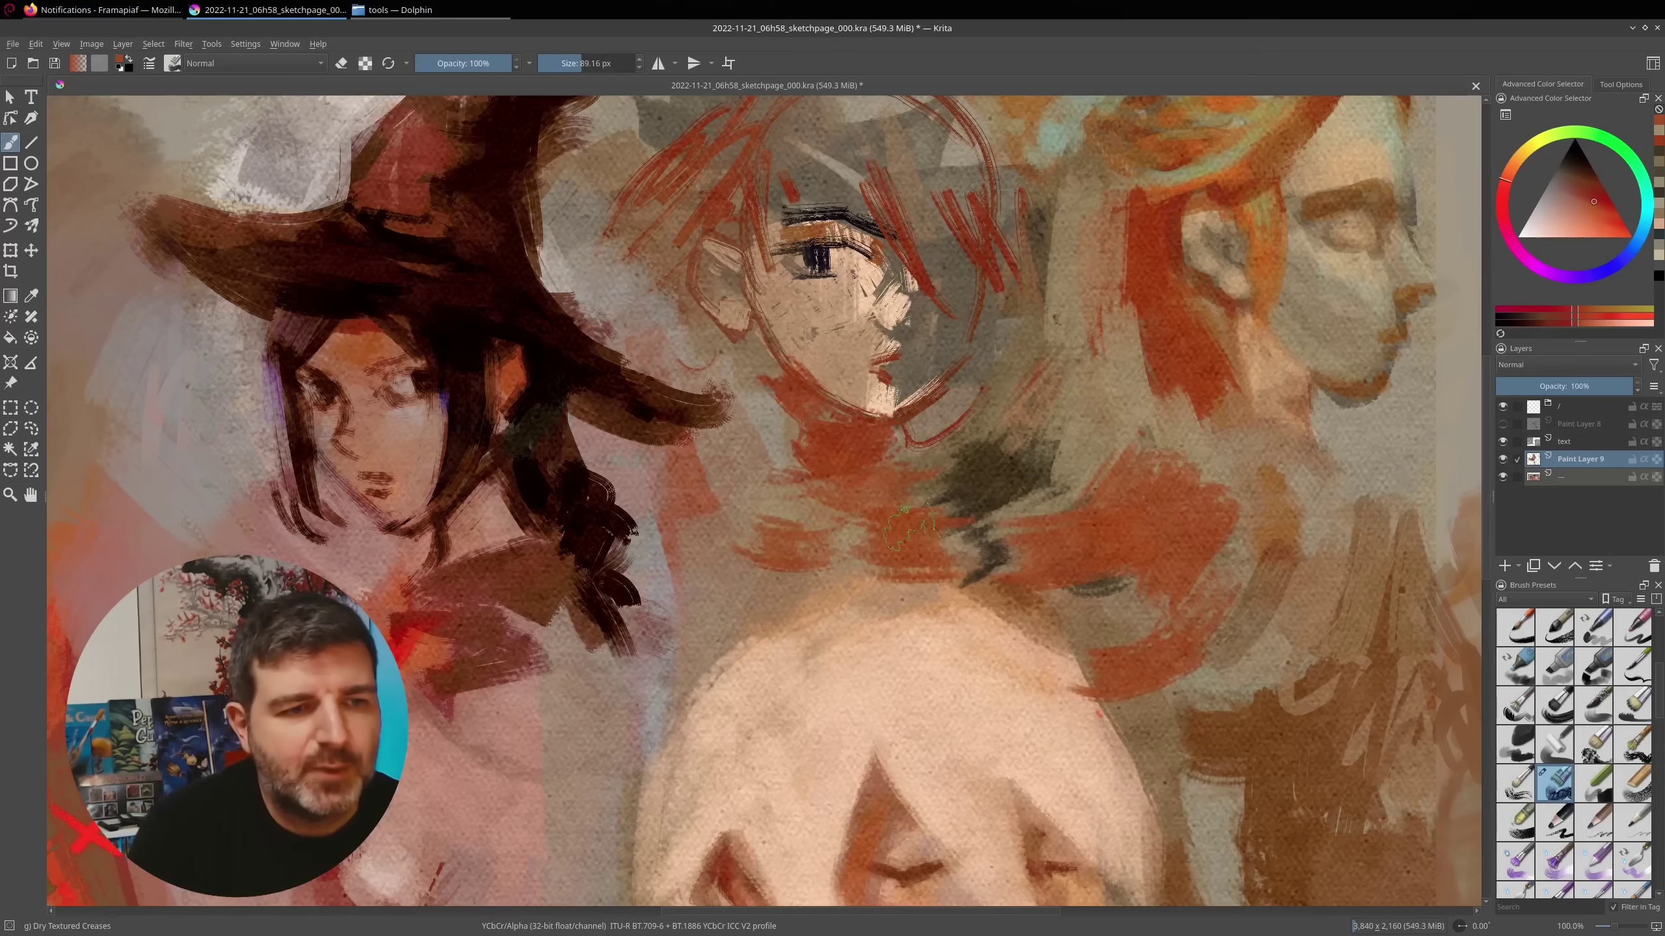
# Paint light orange over the dark patch and right shoulder, then saturated red across the neck
pyautogui.keyDown('ctrl'); pyautogui.click(934, 597); pyautogui.keyUp('ctrl')
pyautogui.moveTo(934, 600); pyautogui.dragTo(1101, 577)
pyautogui.moveTo(1190, 515); pyautogui.dragTo(1154, 459)
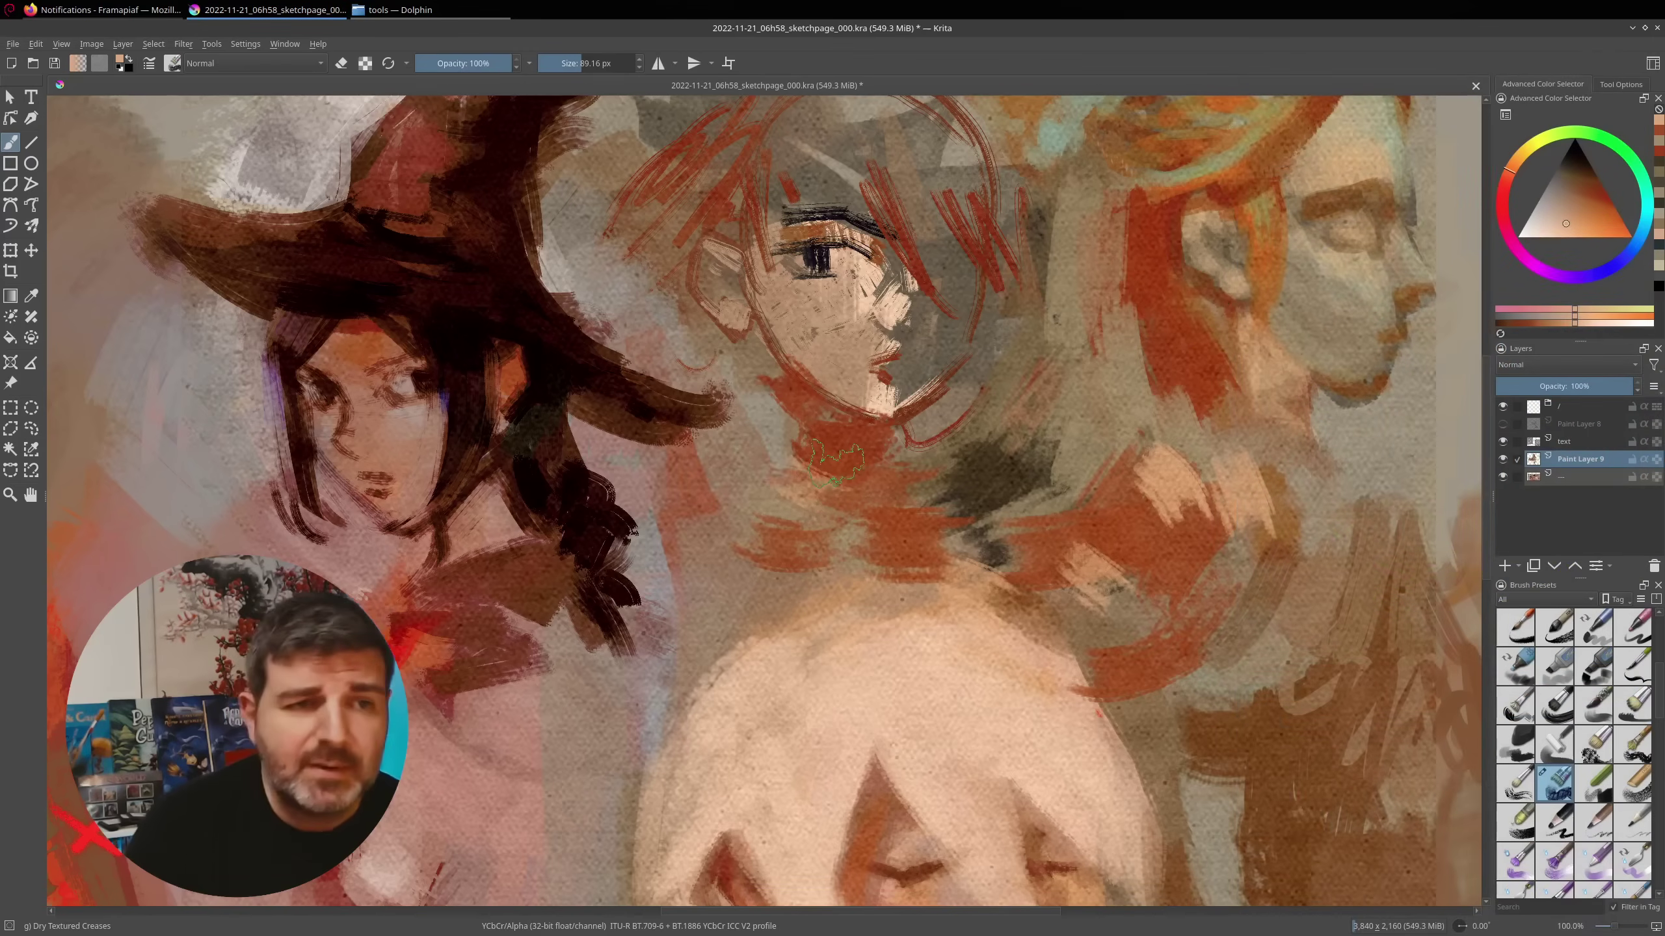
pyautogui.keyDown('ctrl'); pyautogui.click(866, 436); pyautogui.keyUp('ctrl')
pyautogui.moveTo(846, 459)
pyautogui.mouseDown()
pyautogui.moveTo(799, 531)
pyautogui.moveTo(714, 459)
pyautogui.mouseUp()
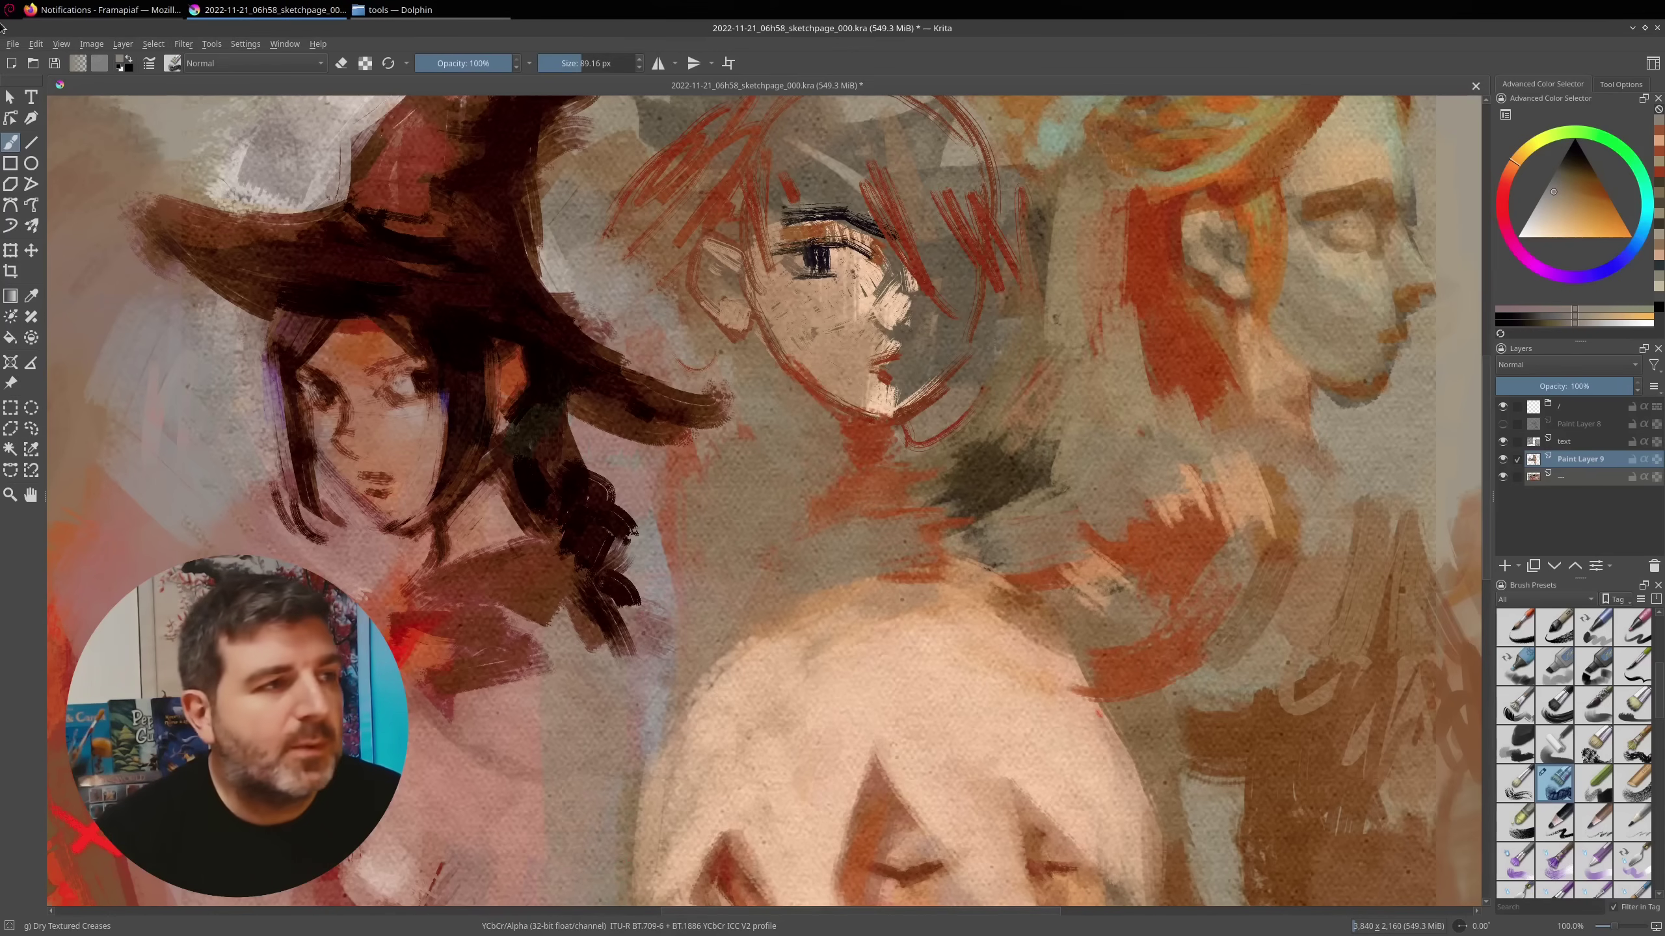
# Set up a new XYZ/Alpha, 32-bit float document, then cancel without creating it
pyautogui.click(12, 43)
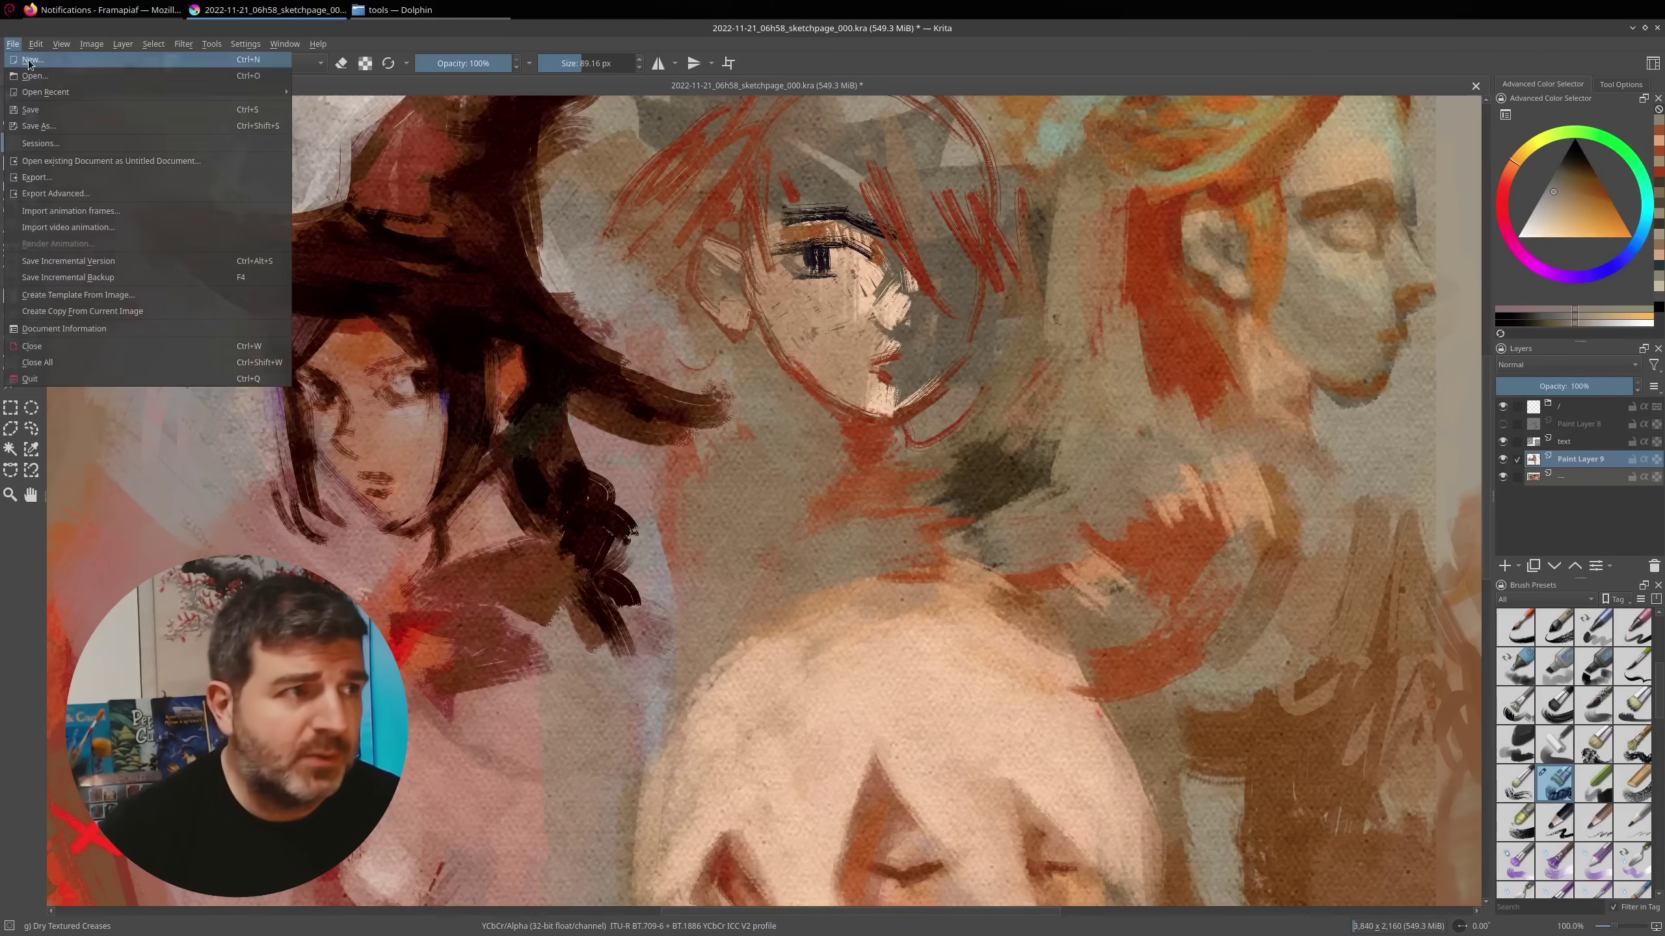
pyautogui.click(29, 61)
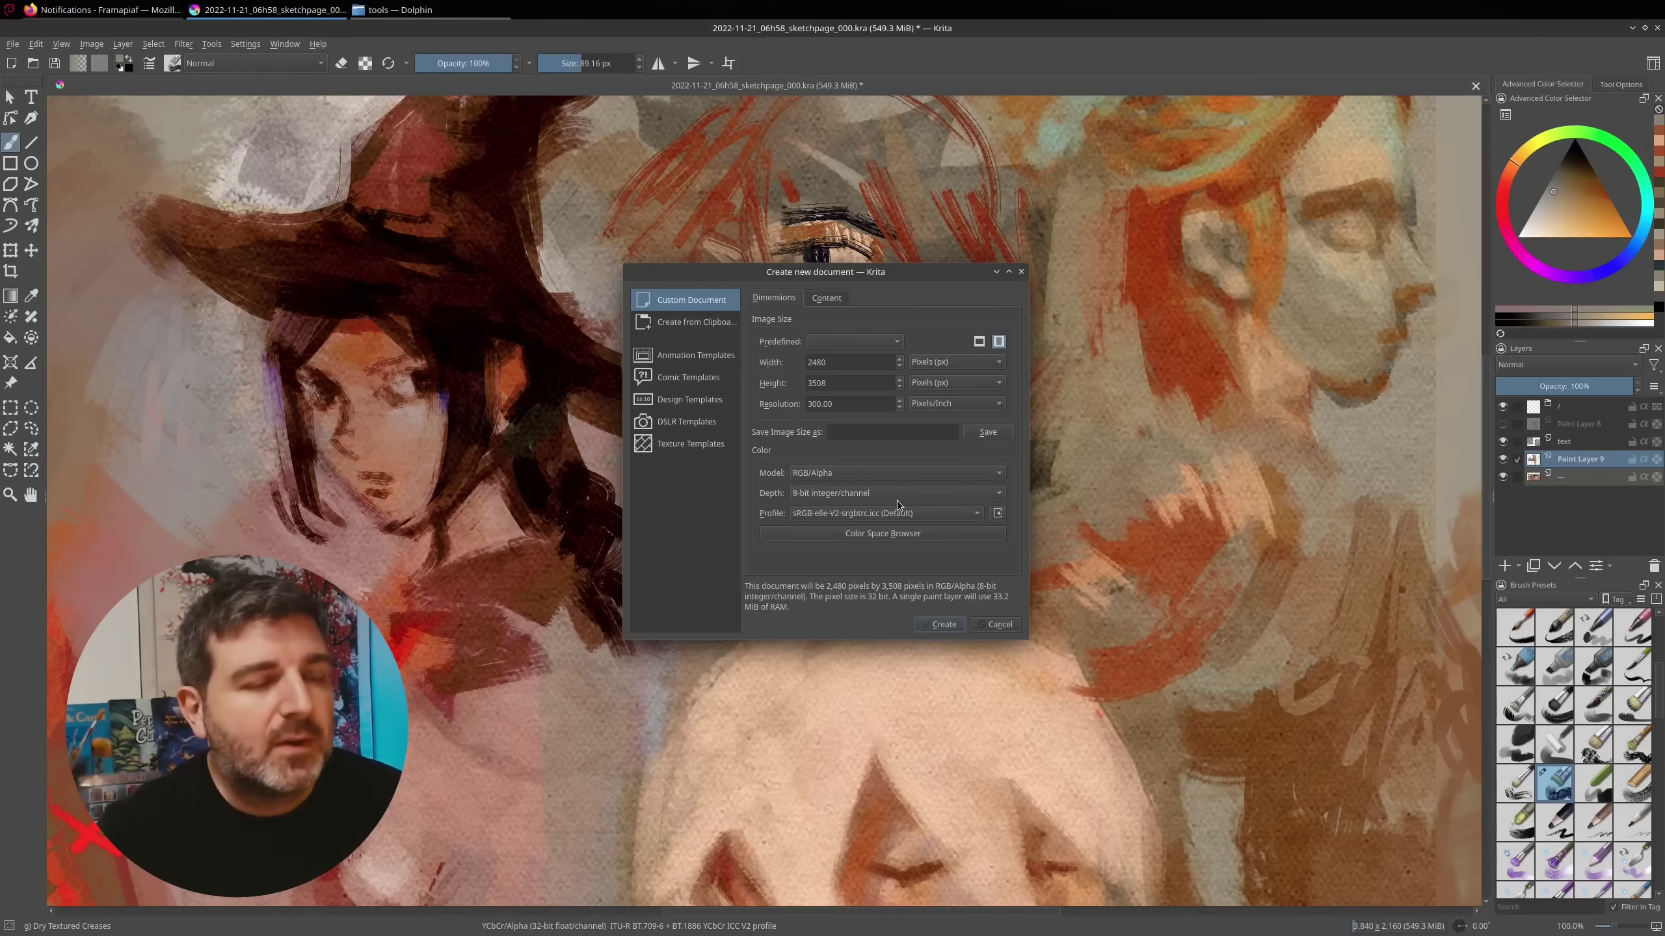
pyautogui.click(886, 473)
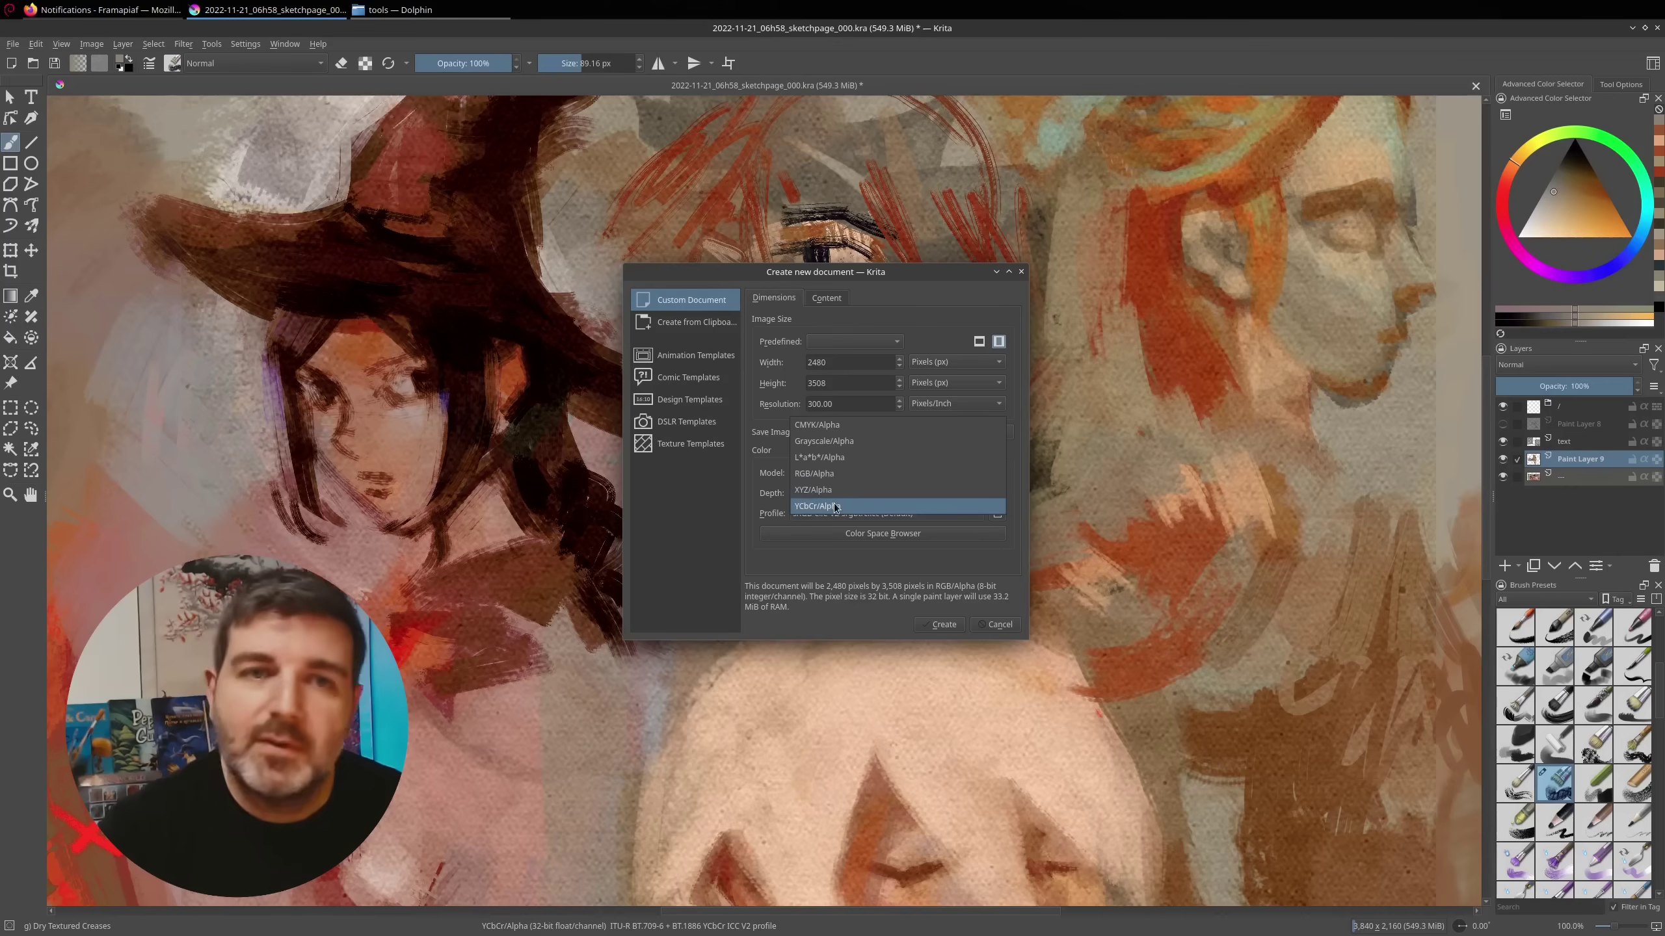
pyautogui.click(813, 491)
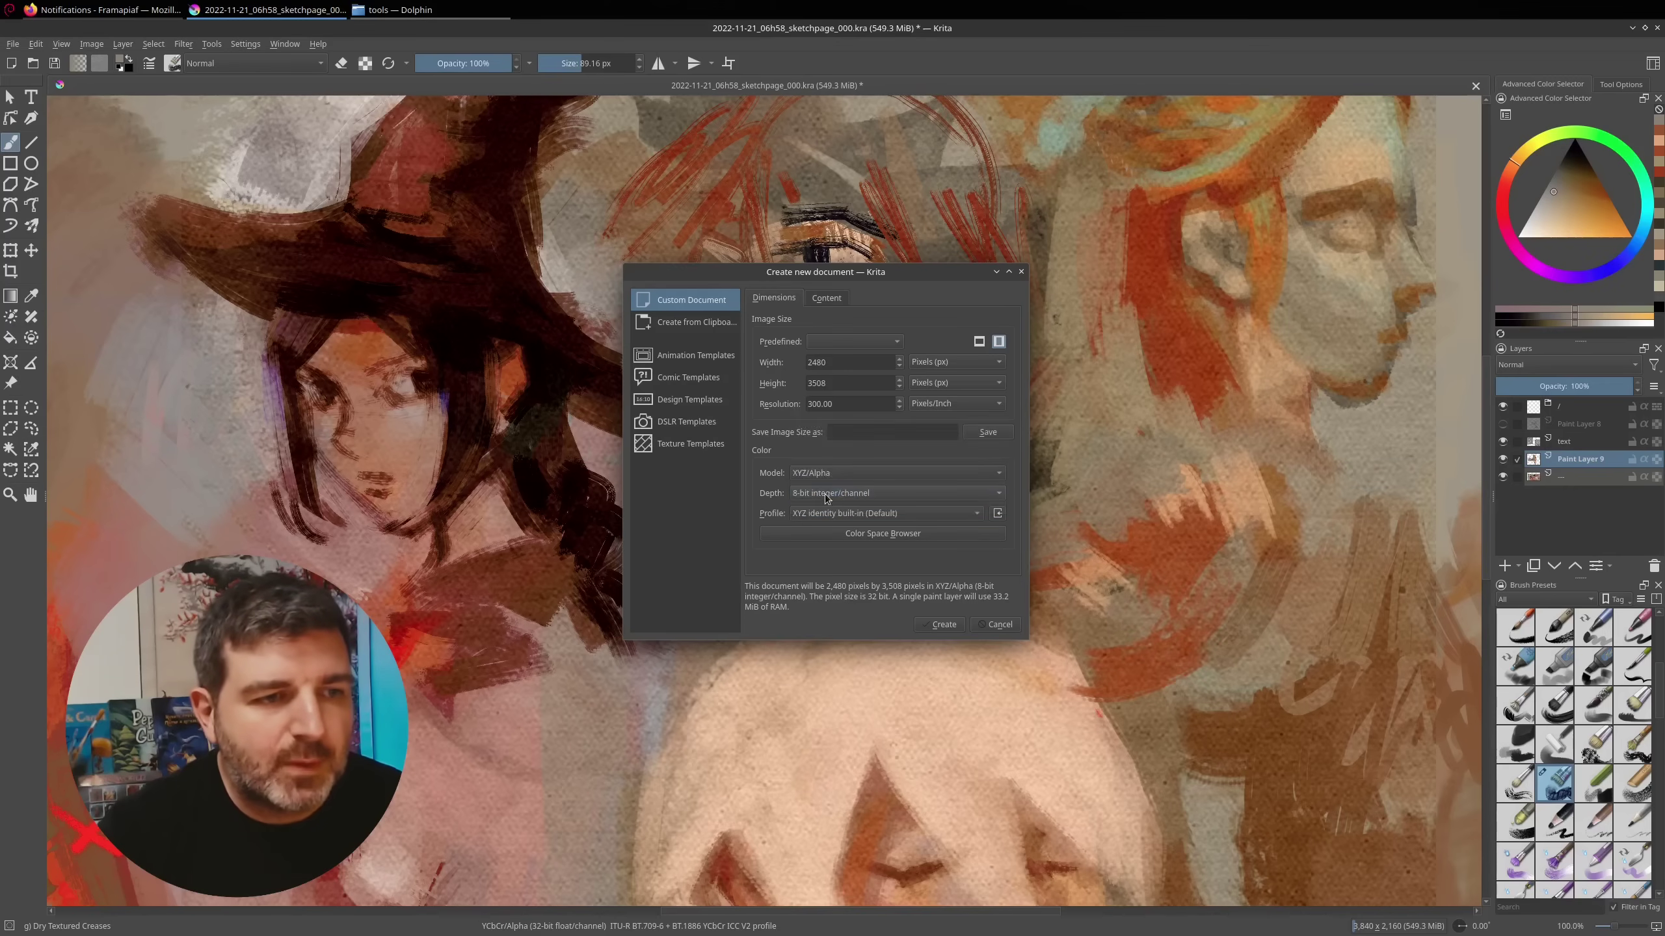
pyautogui.click(836, 496)
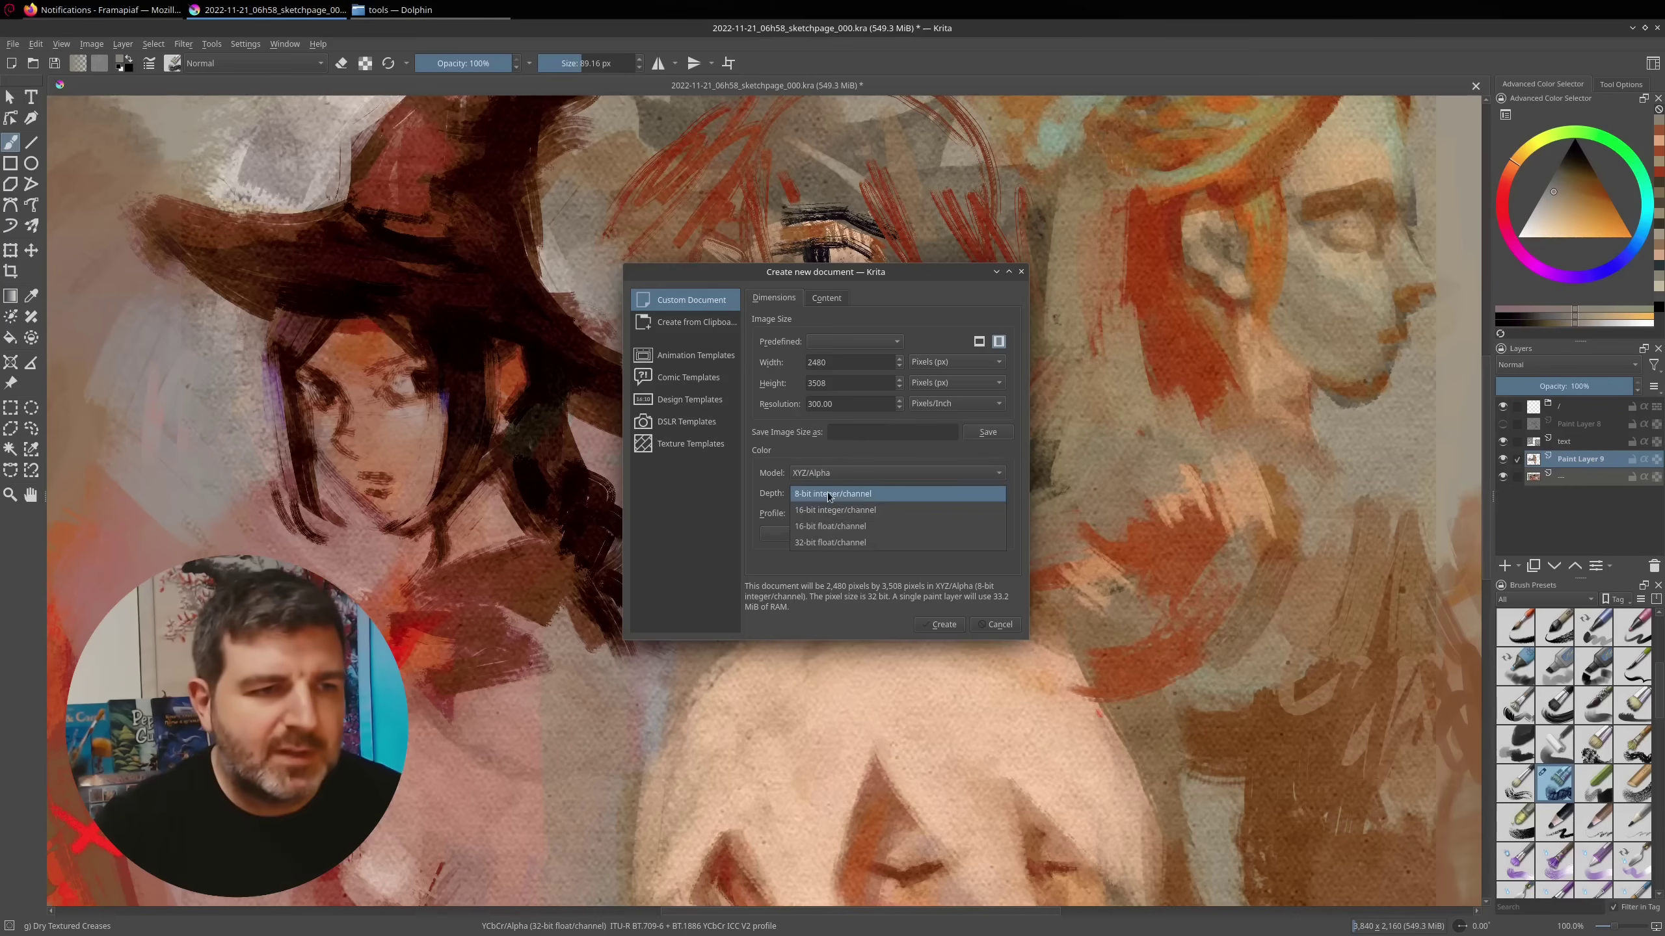
pyautogui.click(812, 543)
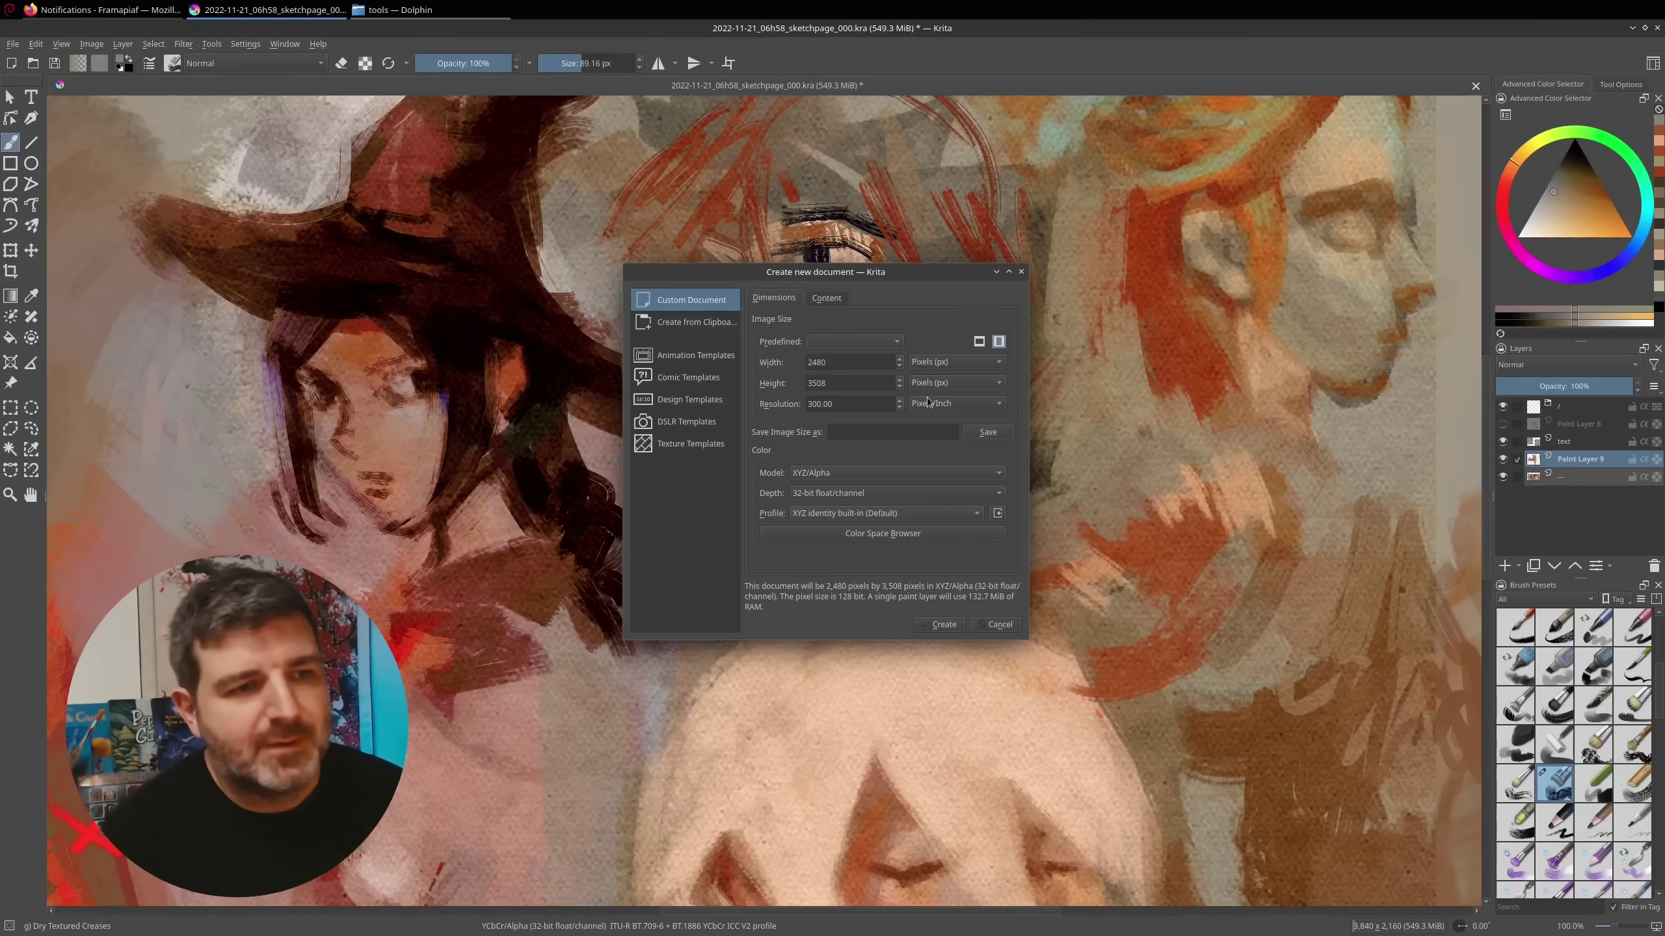
pyautogui.click(915, 493)
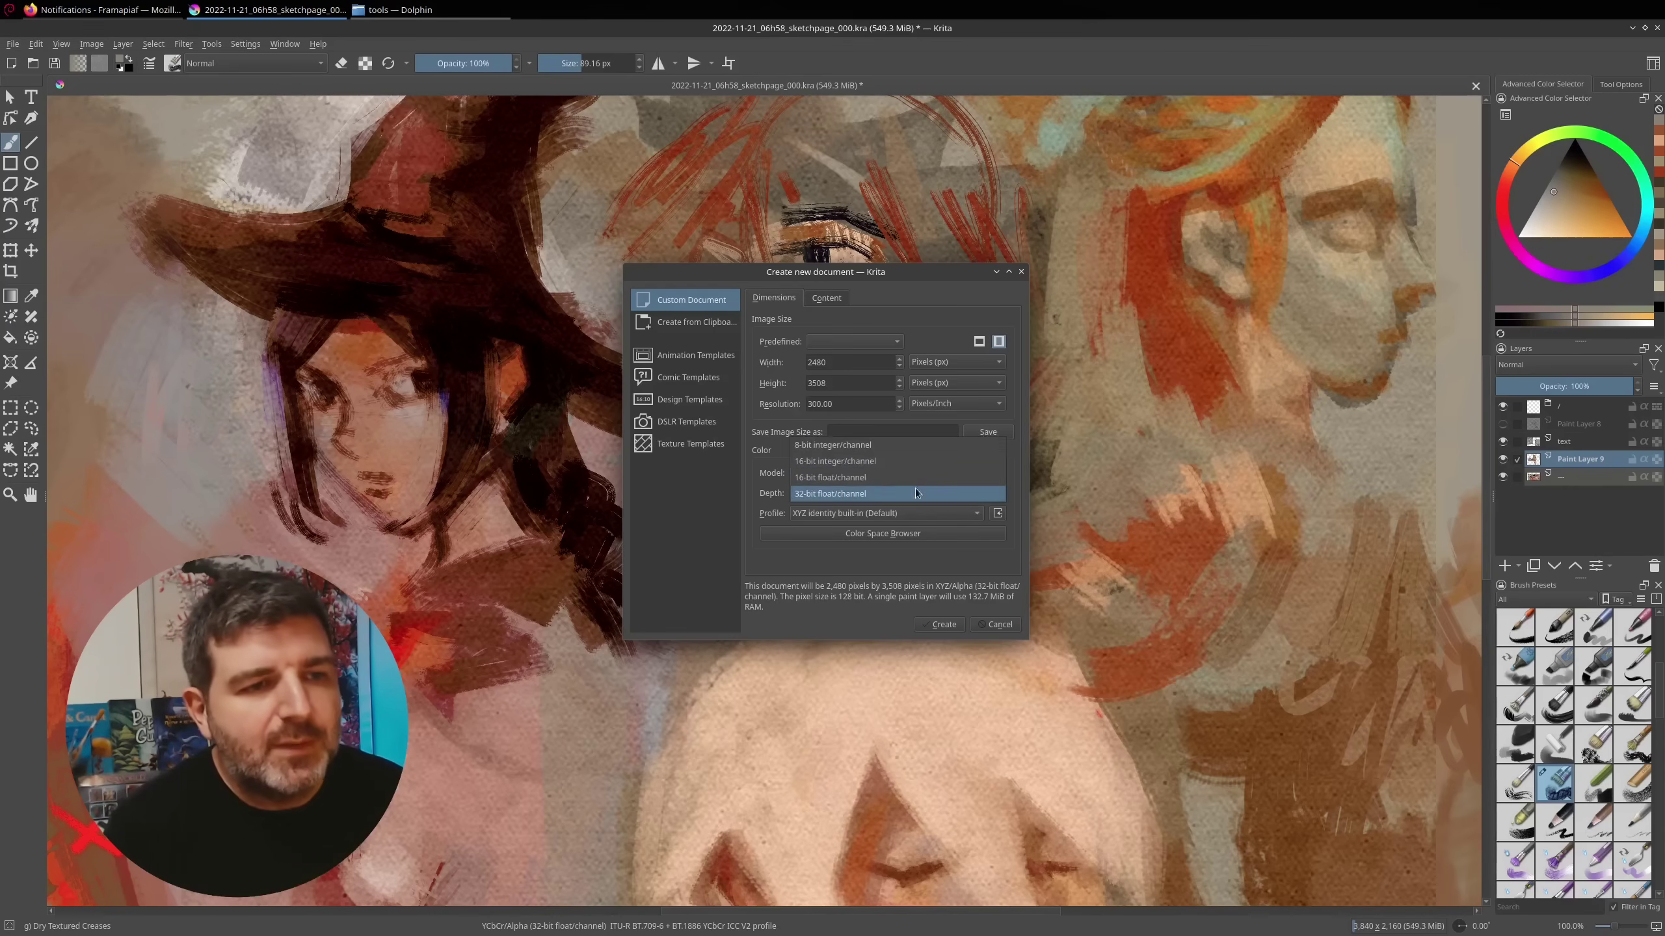
pyautogui.click(1001, 624)
pyautogui.click(1000, 625)
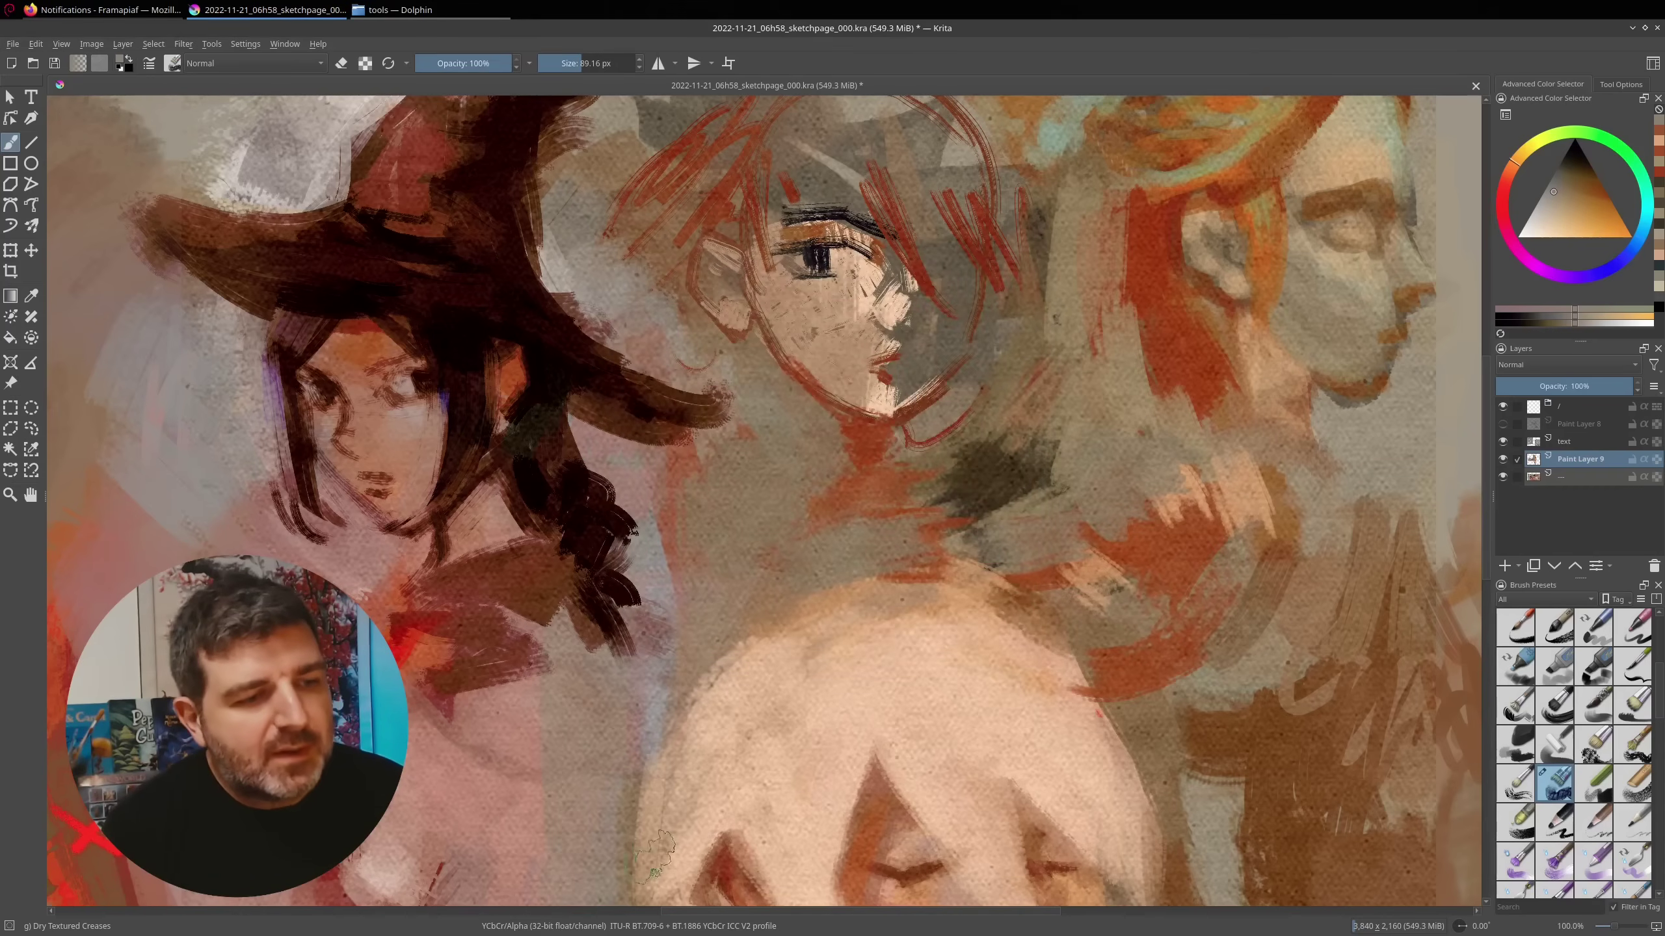
# Choose RGB/Alpha, 8-bit integer and the default sRGB-elle-V2-srgbtrc.icc profile in Convert Image Color Space
pyautogui.click(91, 43)
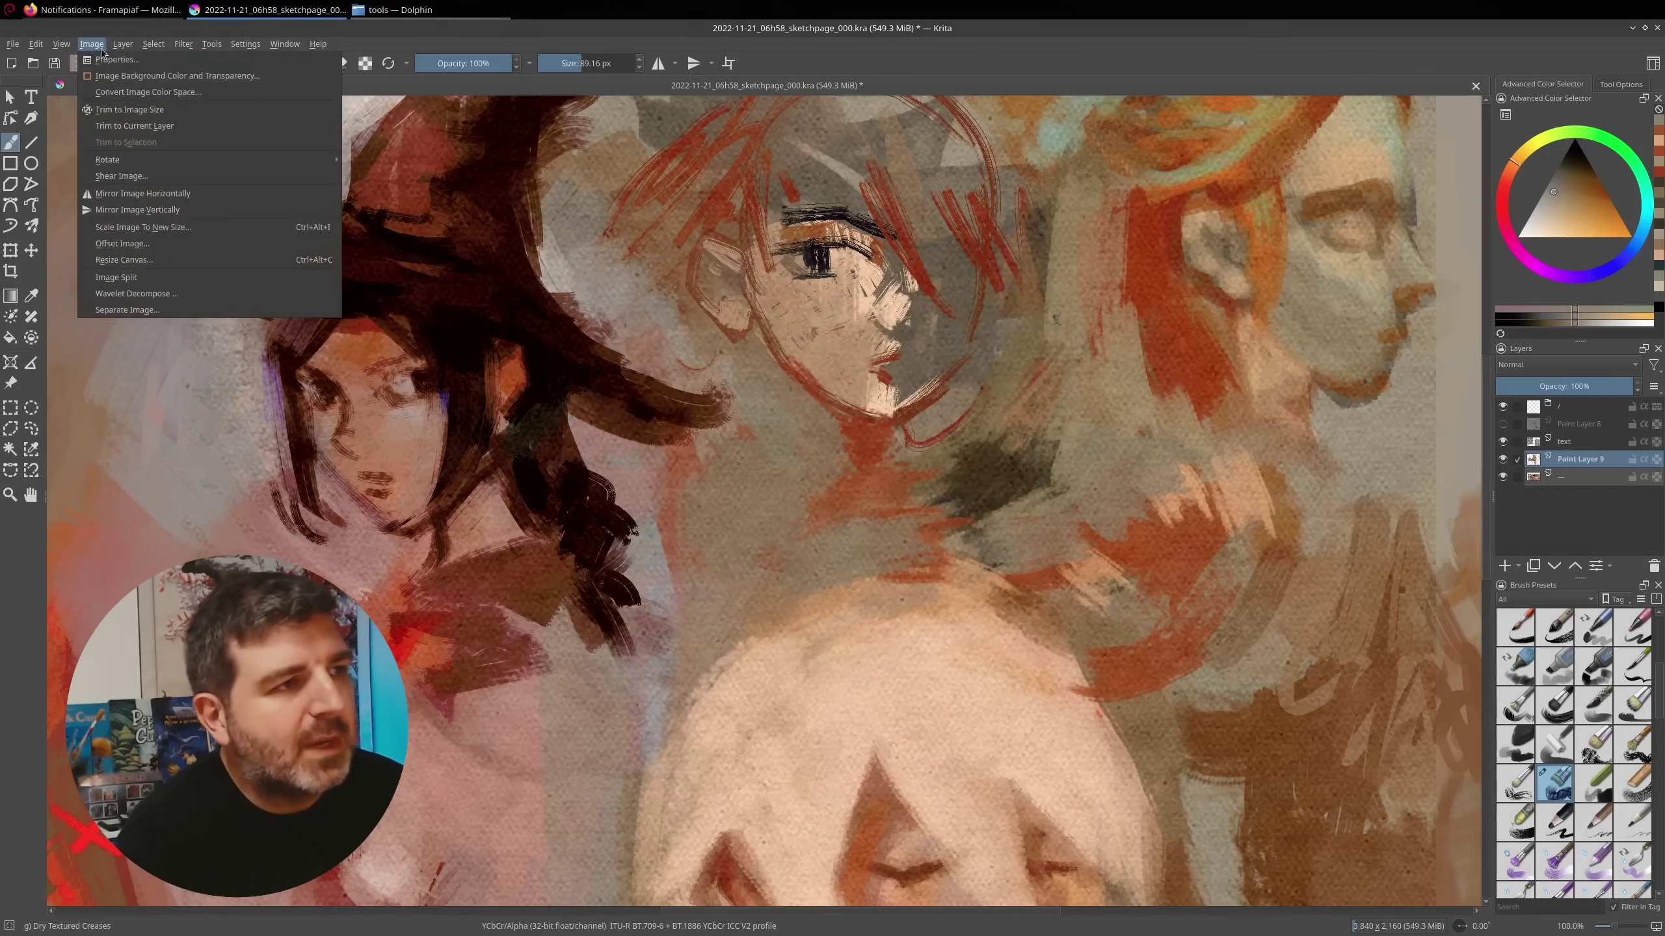
pyautogui.click(133, 95)
pyautogui.click(845, 339)
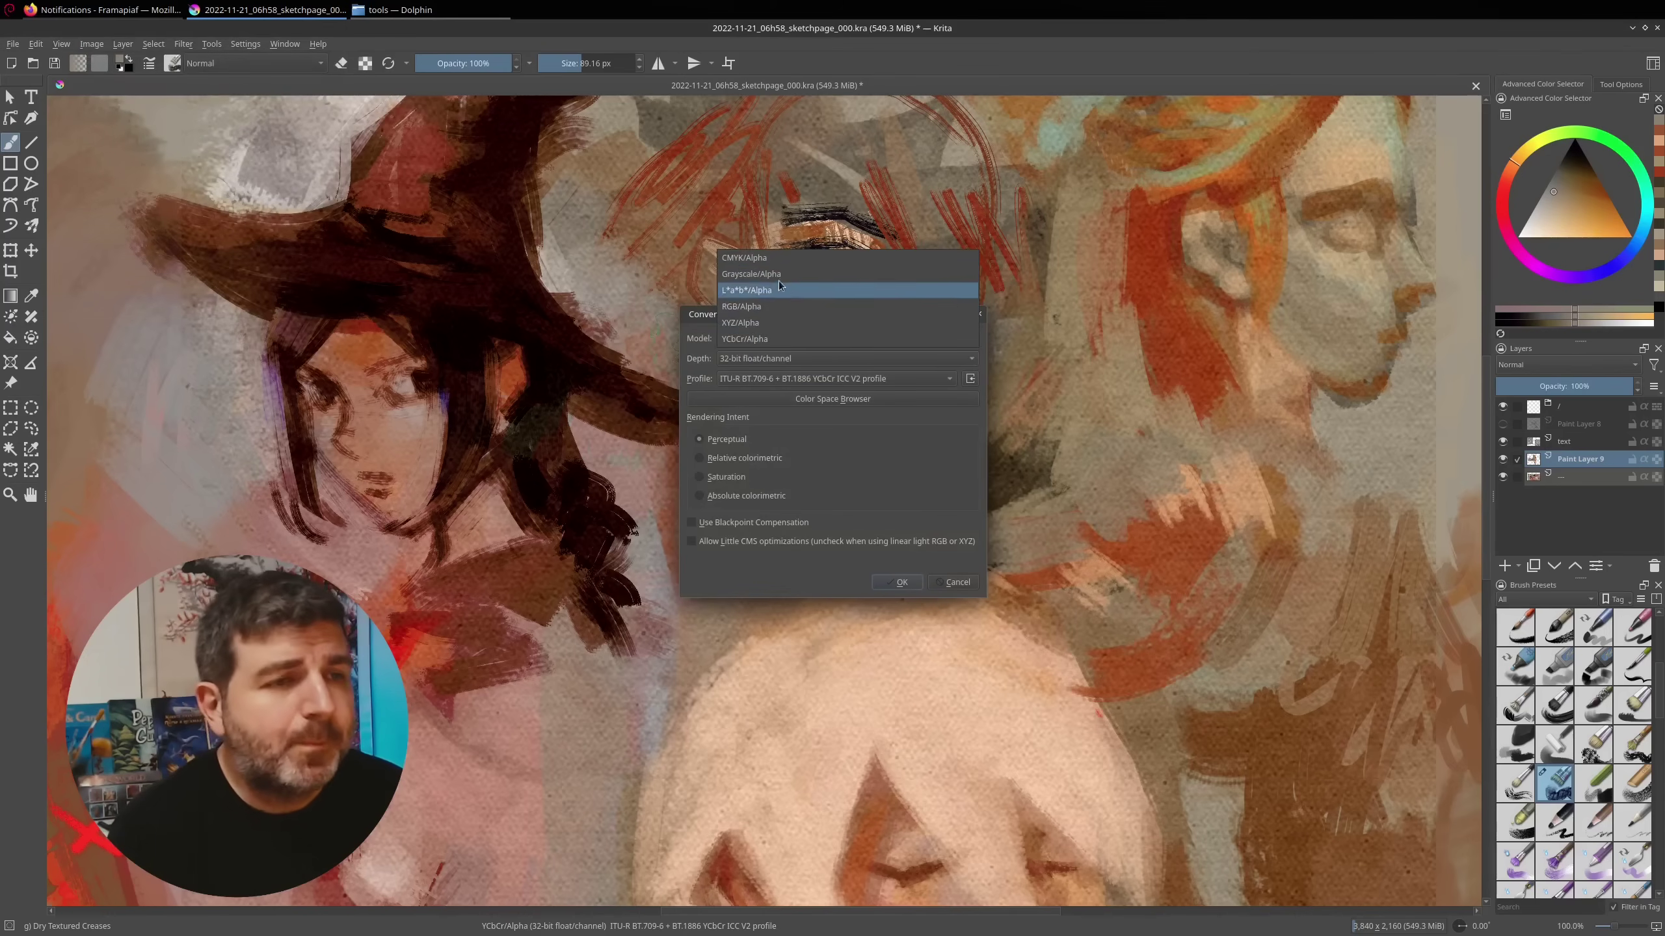
pyautogui.click(764, 313)
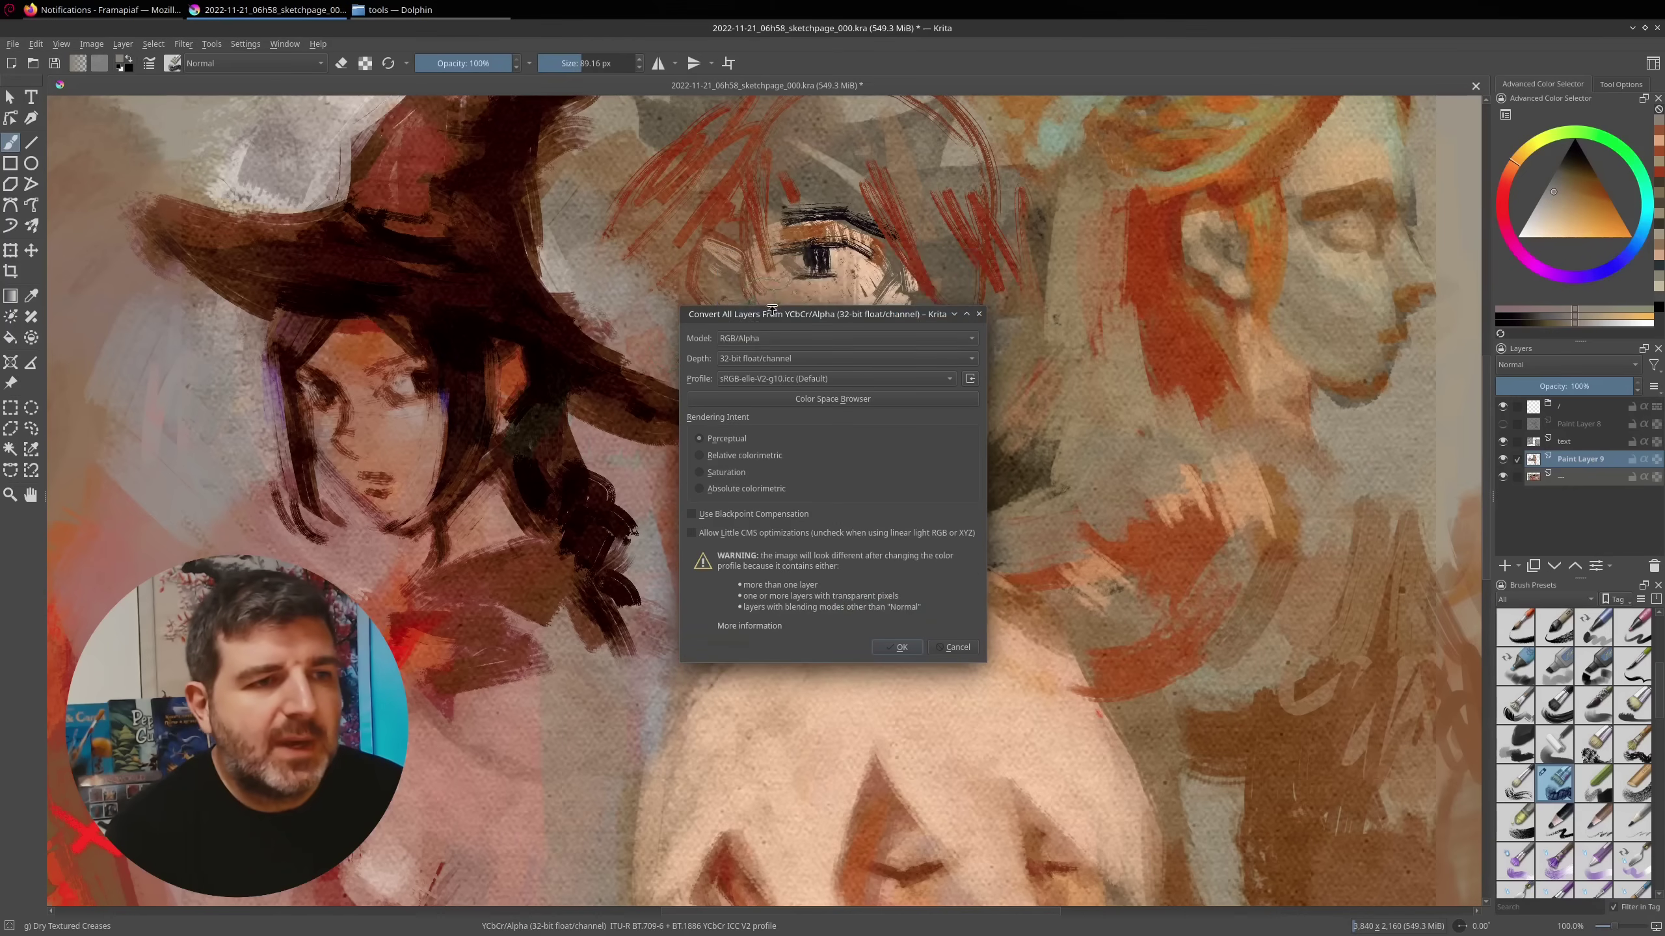
pyautogui.click(812, 361)
pyautogui.click(796, 314)
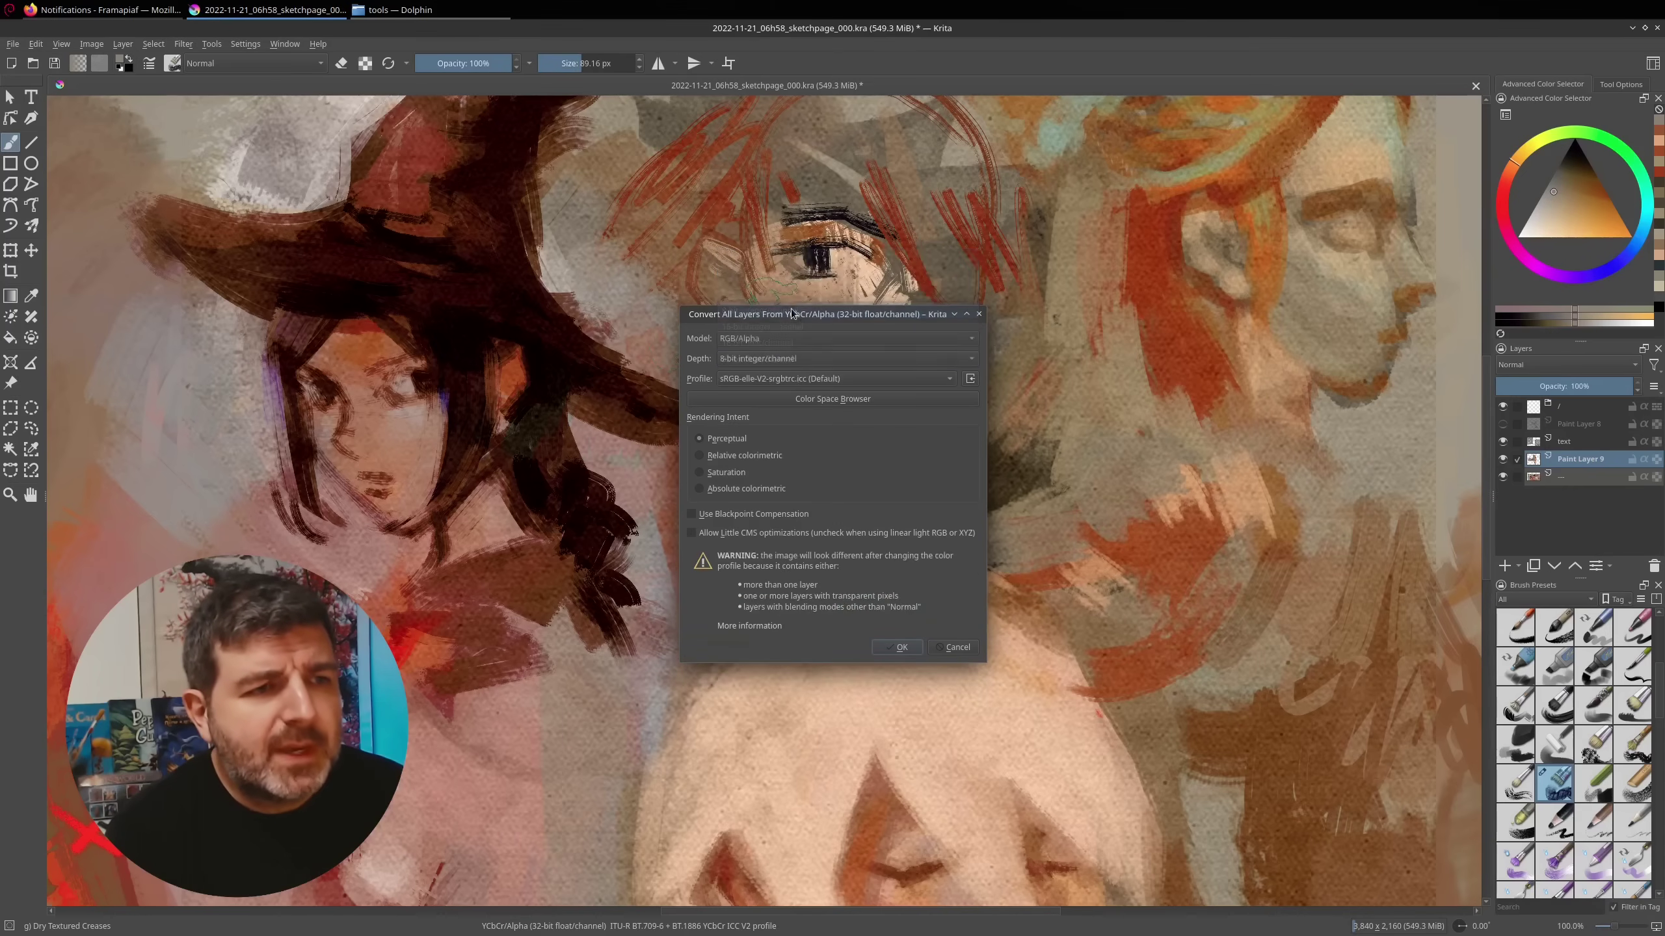
pyautogui.click(784, 379)
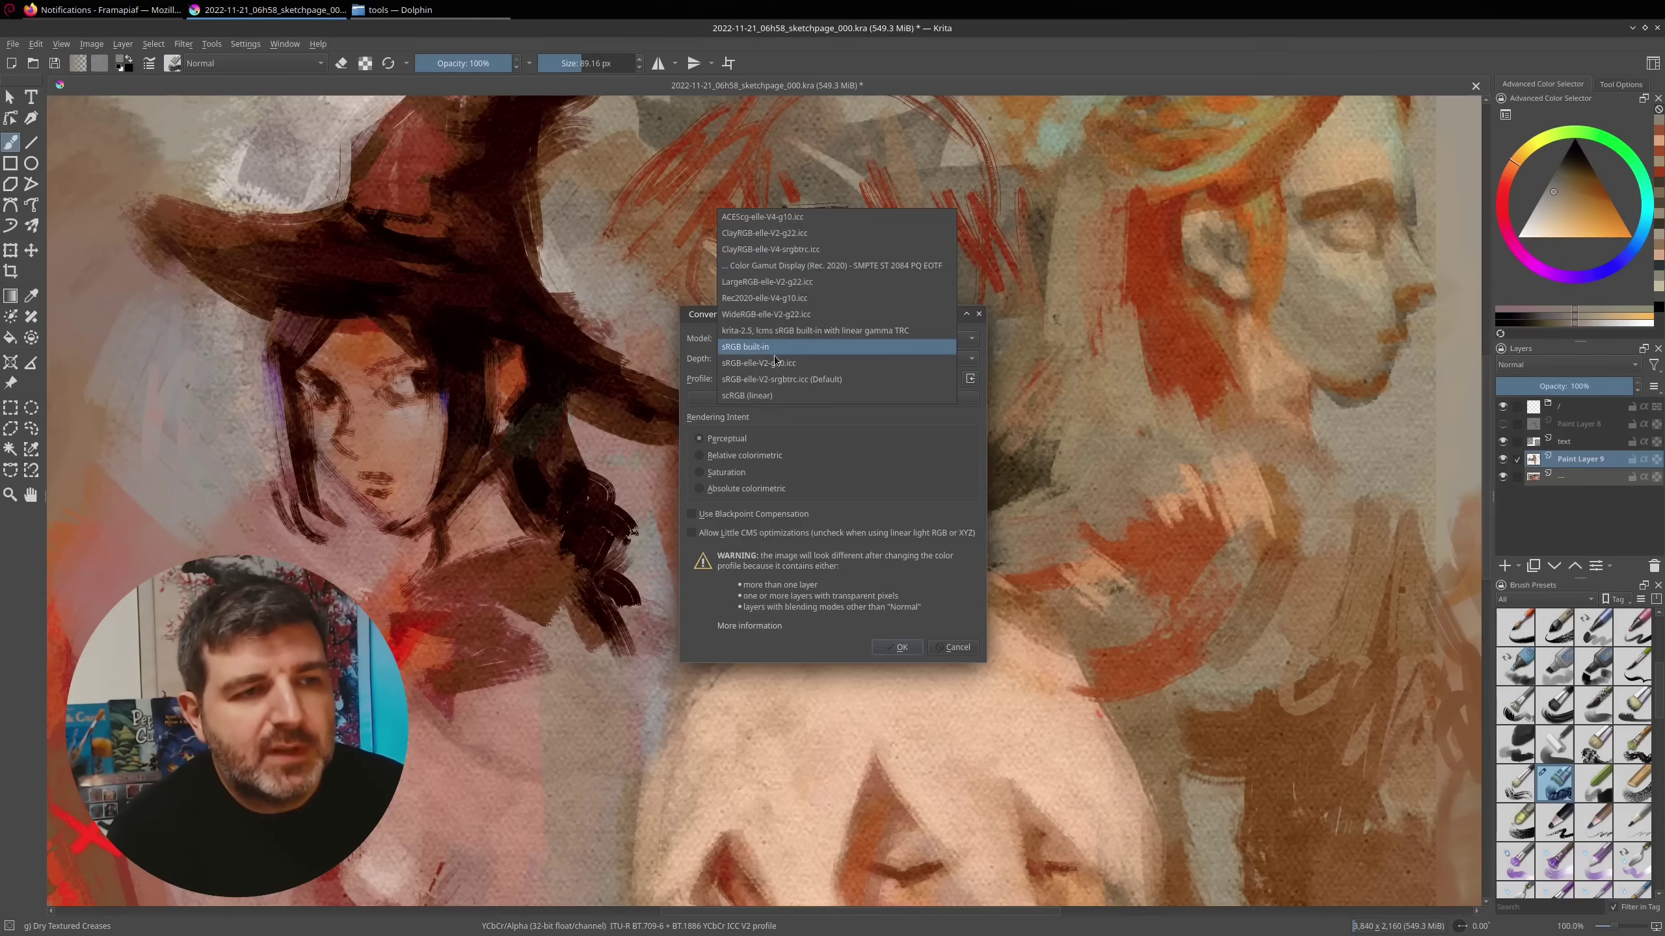
pyautogui.click(827, 380)
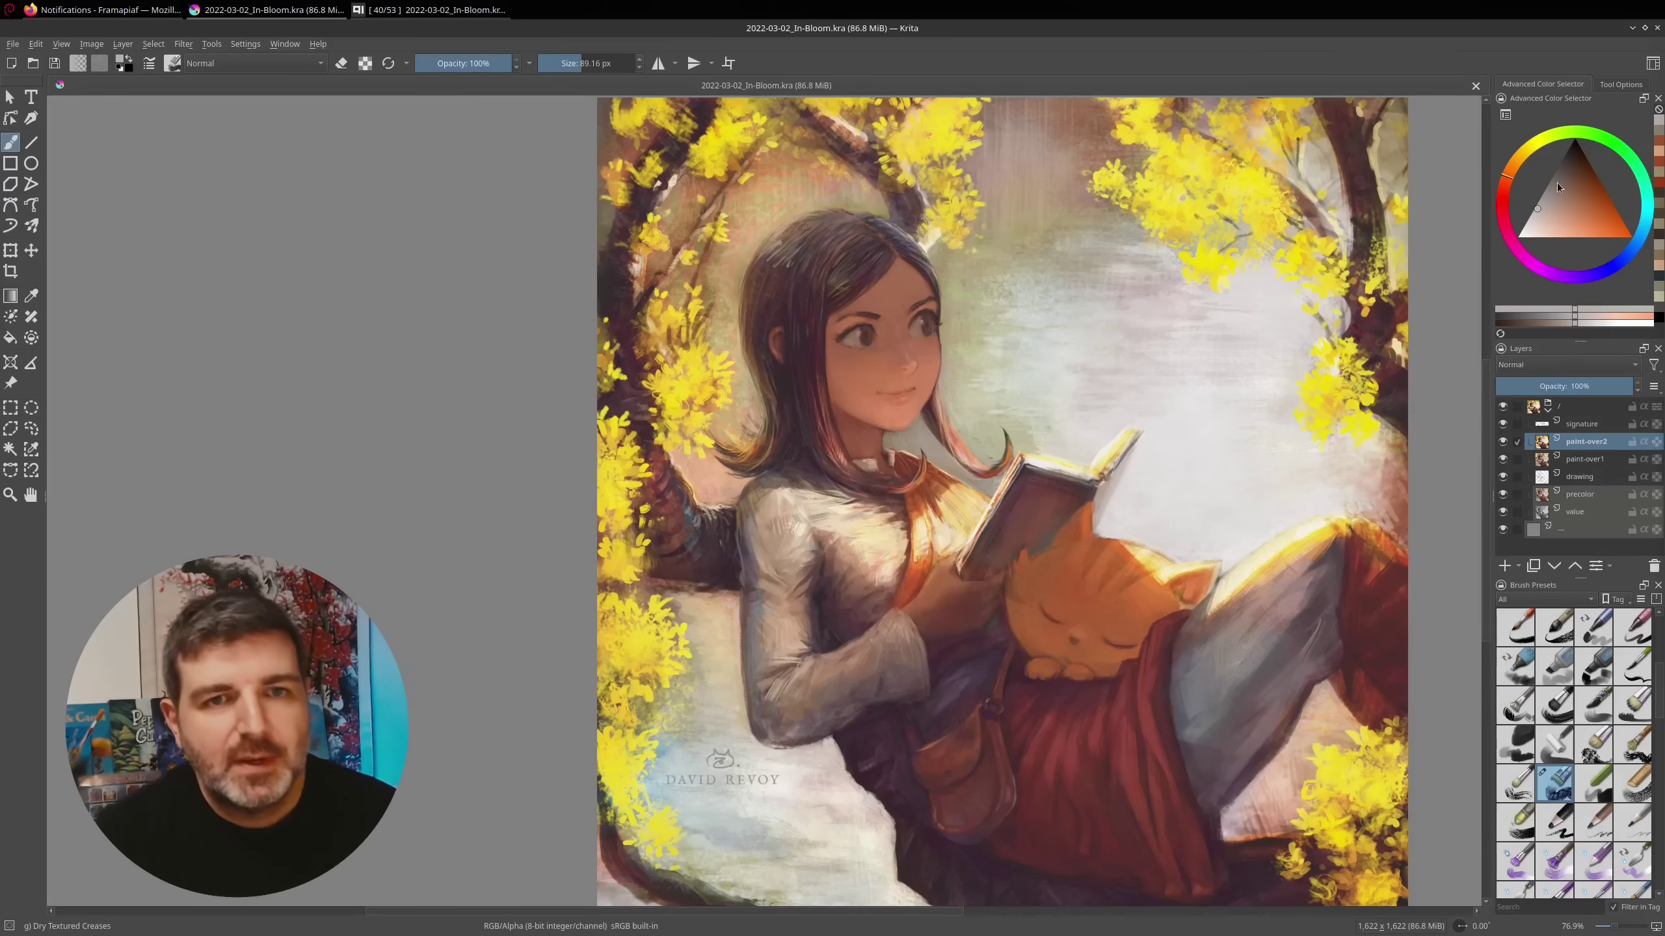
# Reset the colour to black and paint a broad stroke in the sky right of the girl's head
pyautogui.press('d')
pyautogui.moveTo(1173, 386)
pyautogui.mouseDown()
pyautogui.moveTo(1157, 342)
pyautogui.moveTo(1222, 248)
pyautogui.moveTo(1233, 303)
pyautogui.mouseUp()
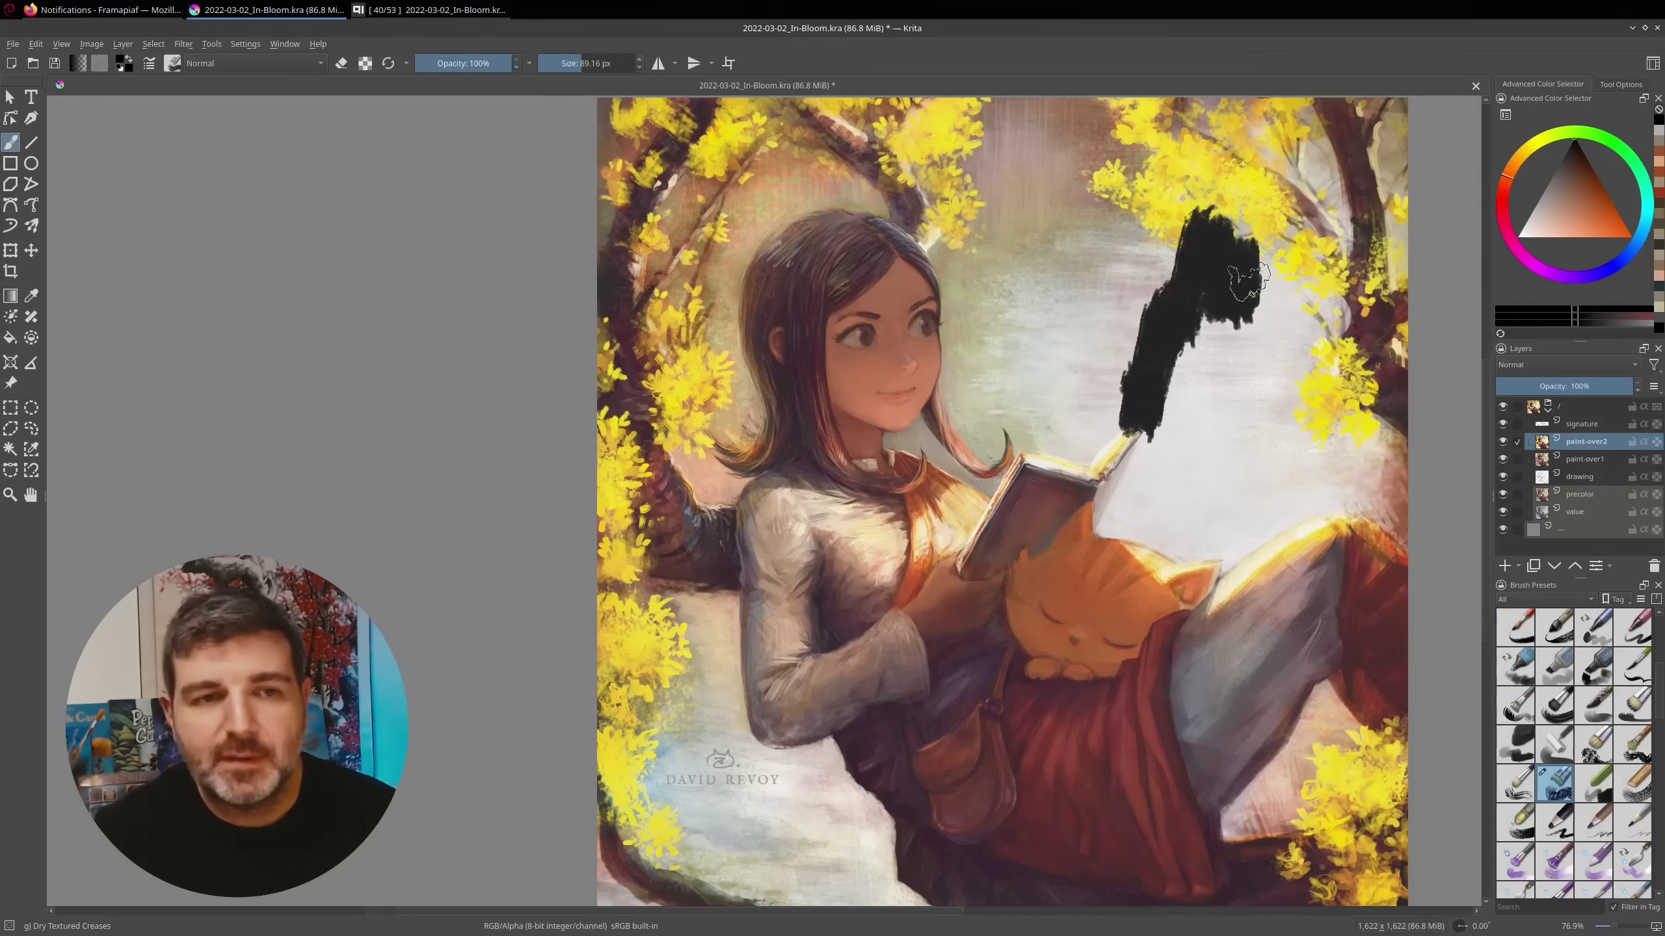
pyautogui.scroll(5, 1232, 303)
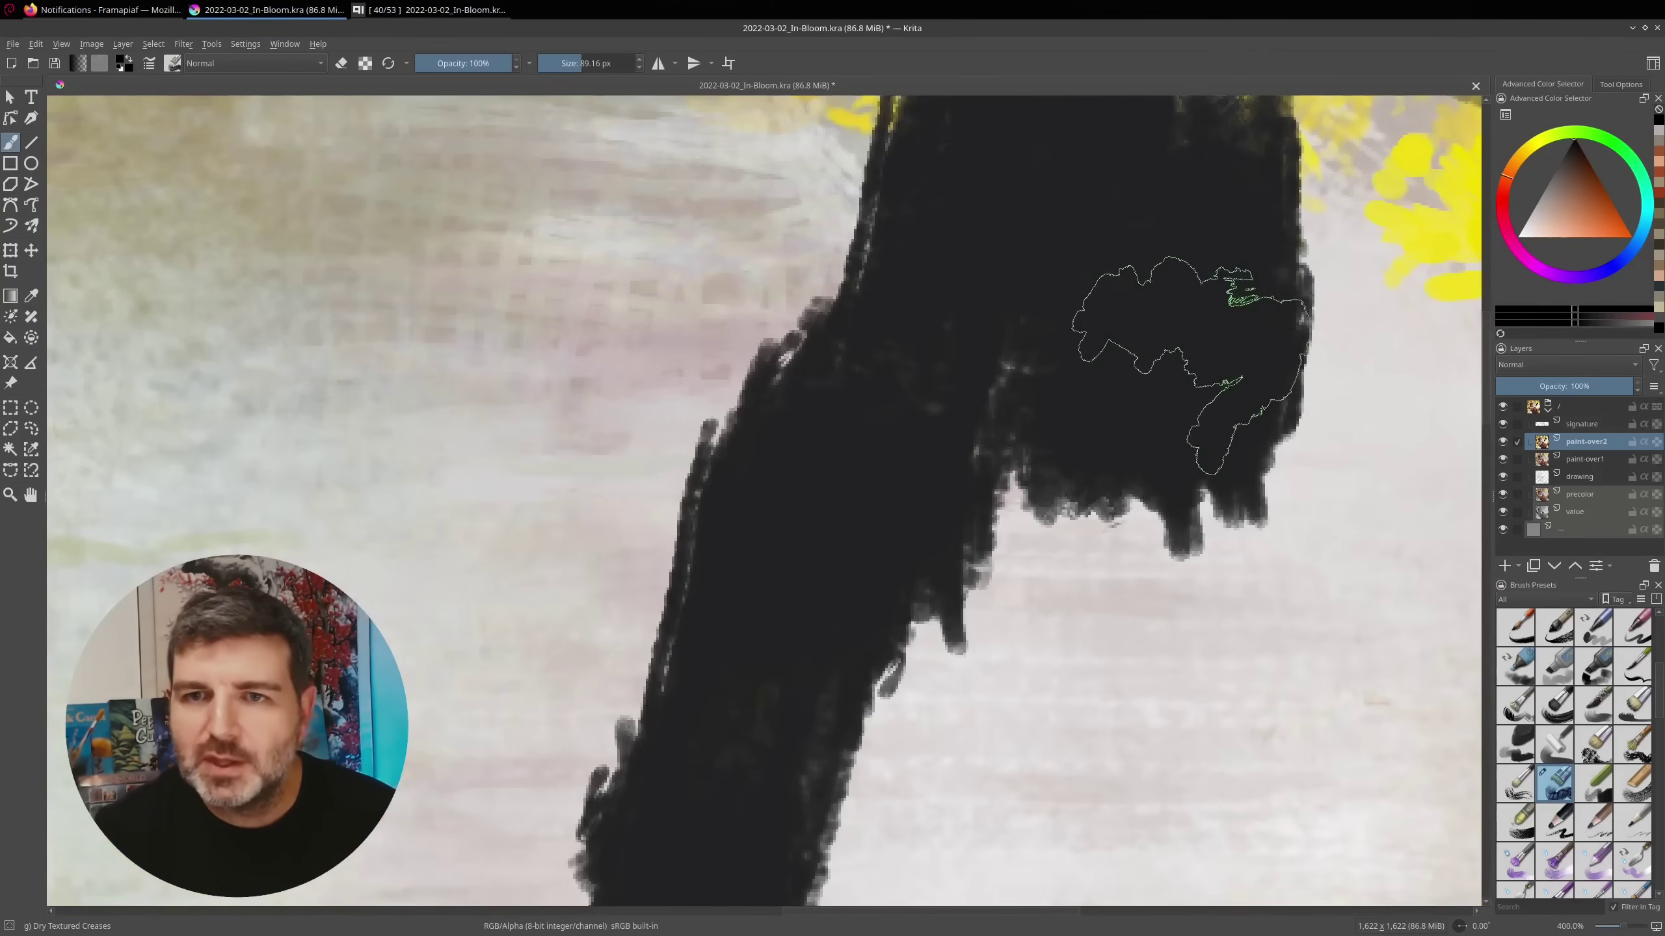
pyautogui.press('1')
# Pick dark brown and paint it over the black patch in three strokes
pyautogui.click(1586, 156)
pyautogui.moveTo(1229, 269)
pyautogui.mouseDown()
pyautogui.moveTo(1213, 366)
pyautogui.moveTo(1156, 464)
pyautogui.moveTo(1129, 413)
pyautogui.moveTo(1101, 483)
pyautogui.moveTo(1131, 518)
pyautogui.mouseUp()
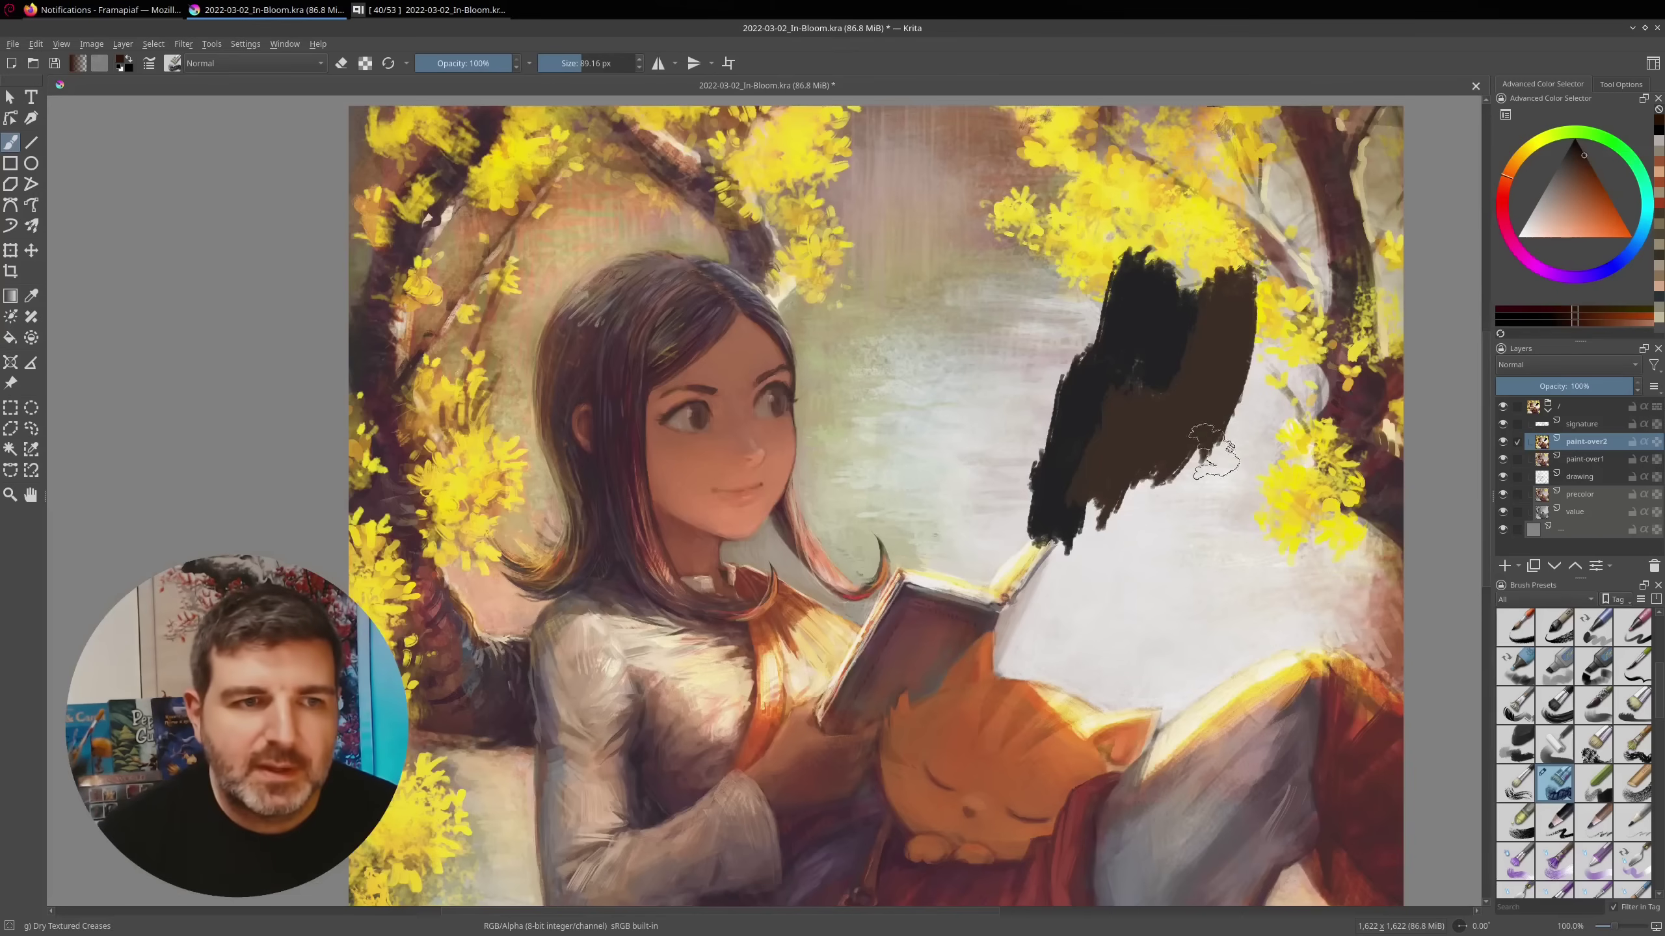
pyautogui.moveTo(1223, 453); pyautogui.dragTo(1189, 498)
pyautogui.moveTo(1131, 416); pyautogui.dragTo(1101, 426)
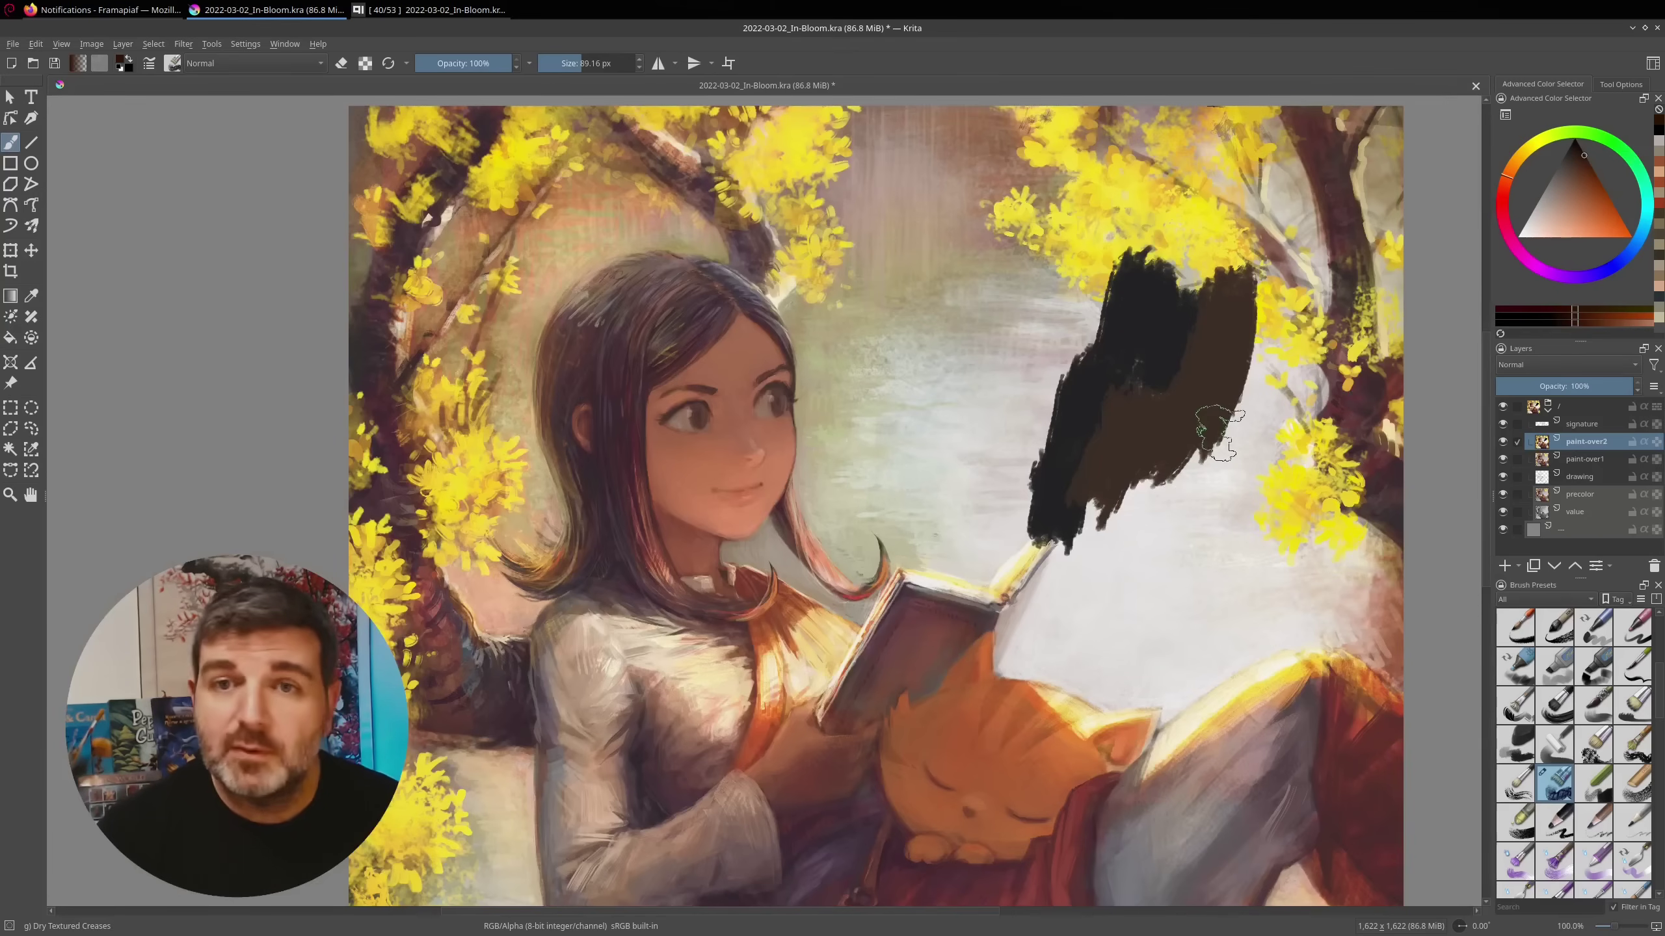
pyautogui.click(429, 9)
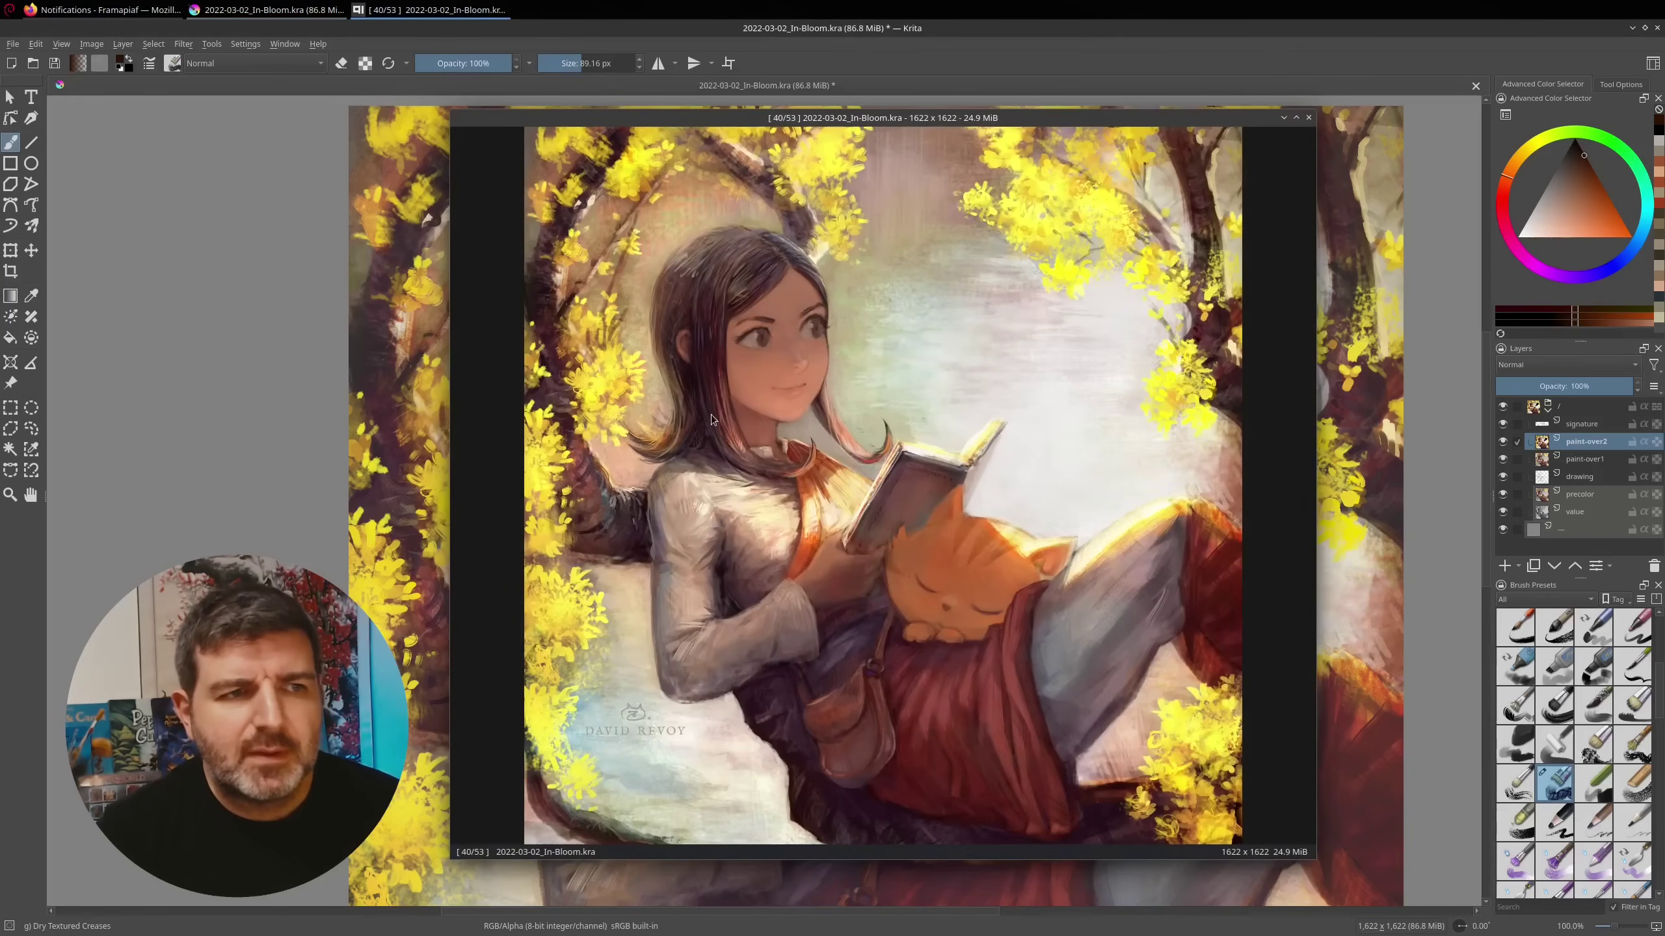
pyautogui.scroll(3, 647, 476)
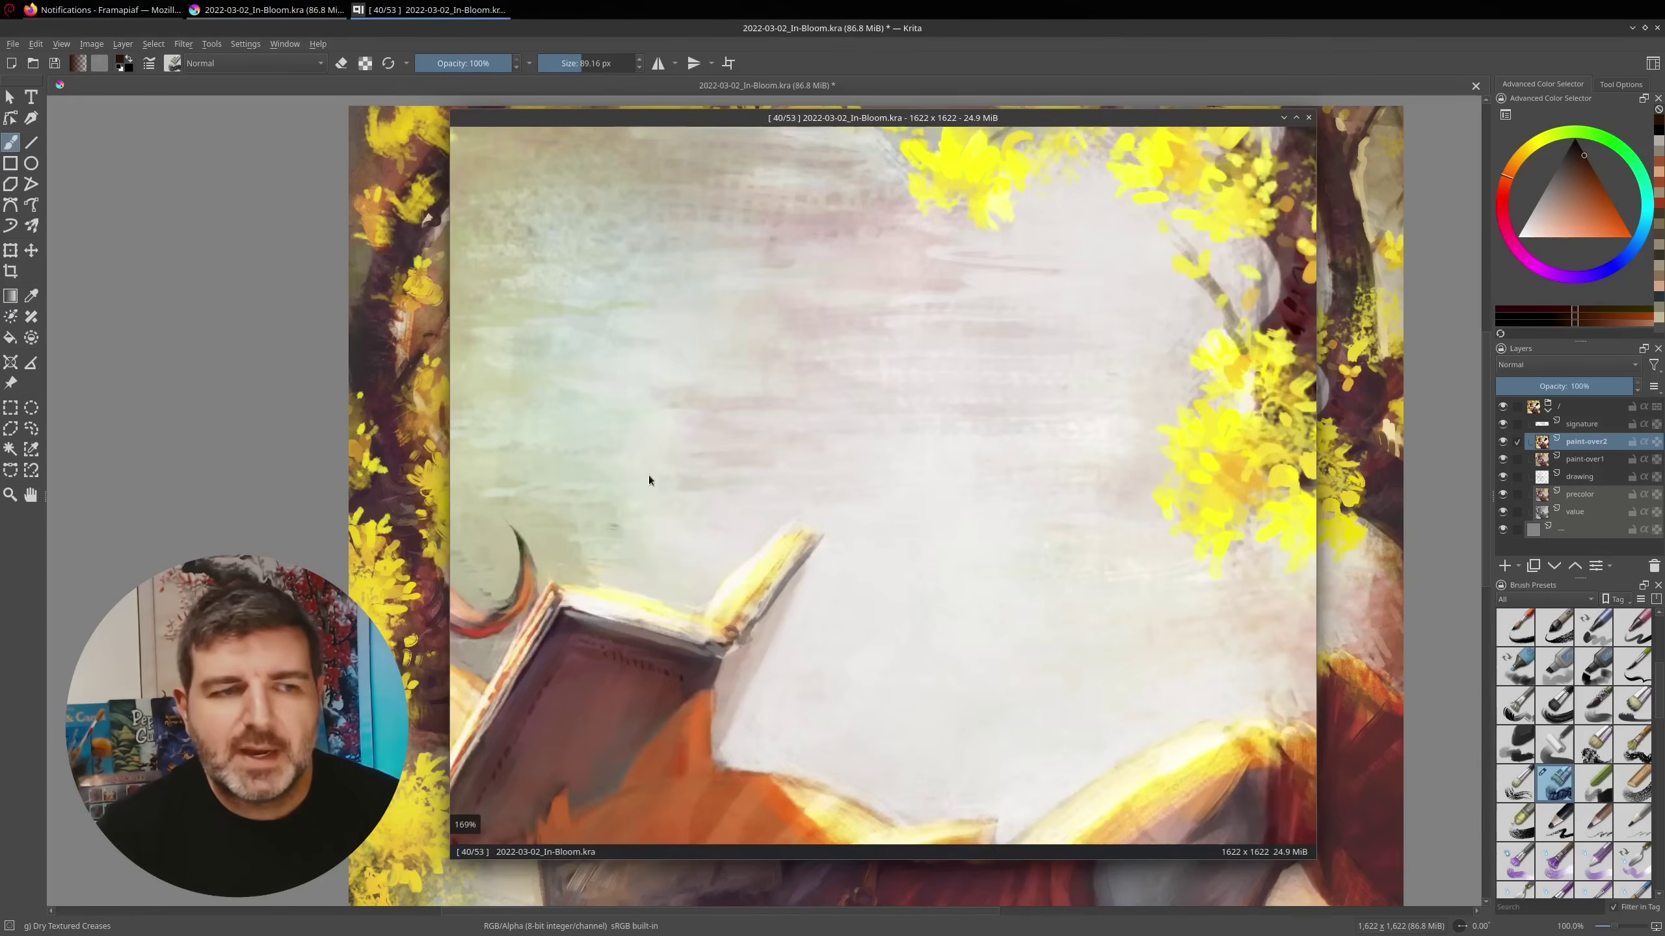
pyautogui.scroll(-3, 939, 417)
pyautogui.scroll(-3, 939, 417)
pyautogui.scroll(3, 848, 495)
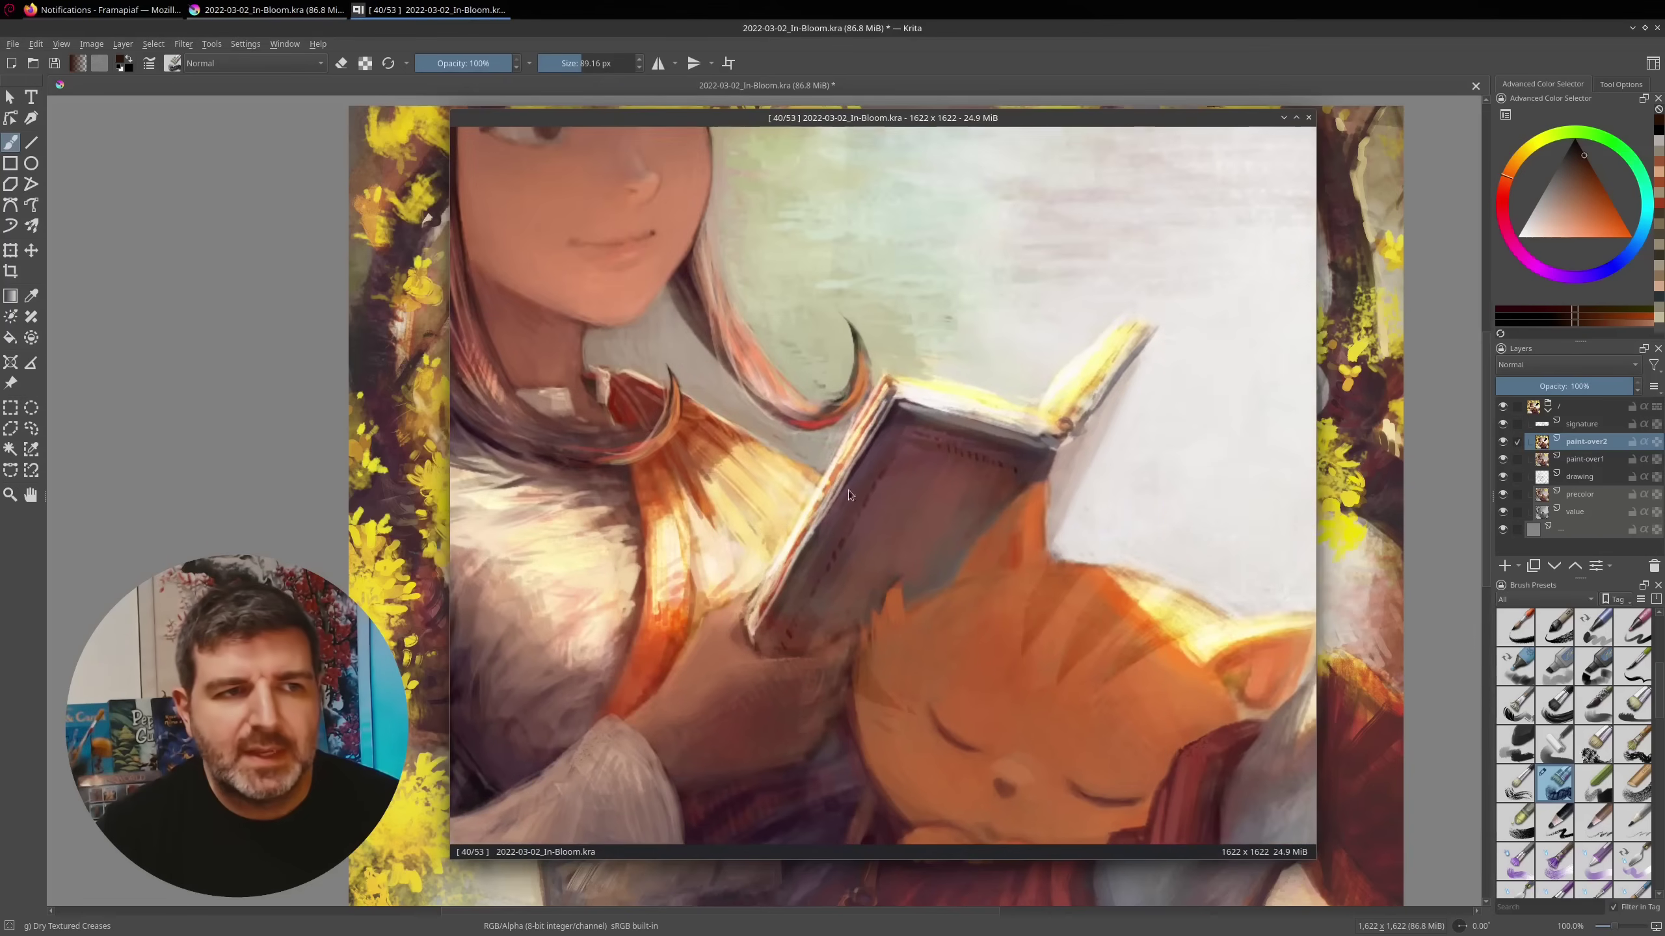
pyautogui.moveTo(1020, 124); pyautogui.dragTo(977, 99)
# Toggle soft proofing on and off several times to compare the painting's colours, ending with it off
pyautogui.click(1267, 92)
pyautogui.scroll(-2, 1285, 344)
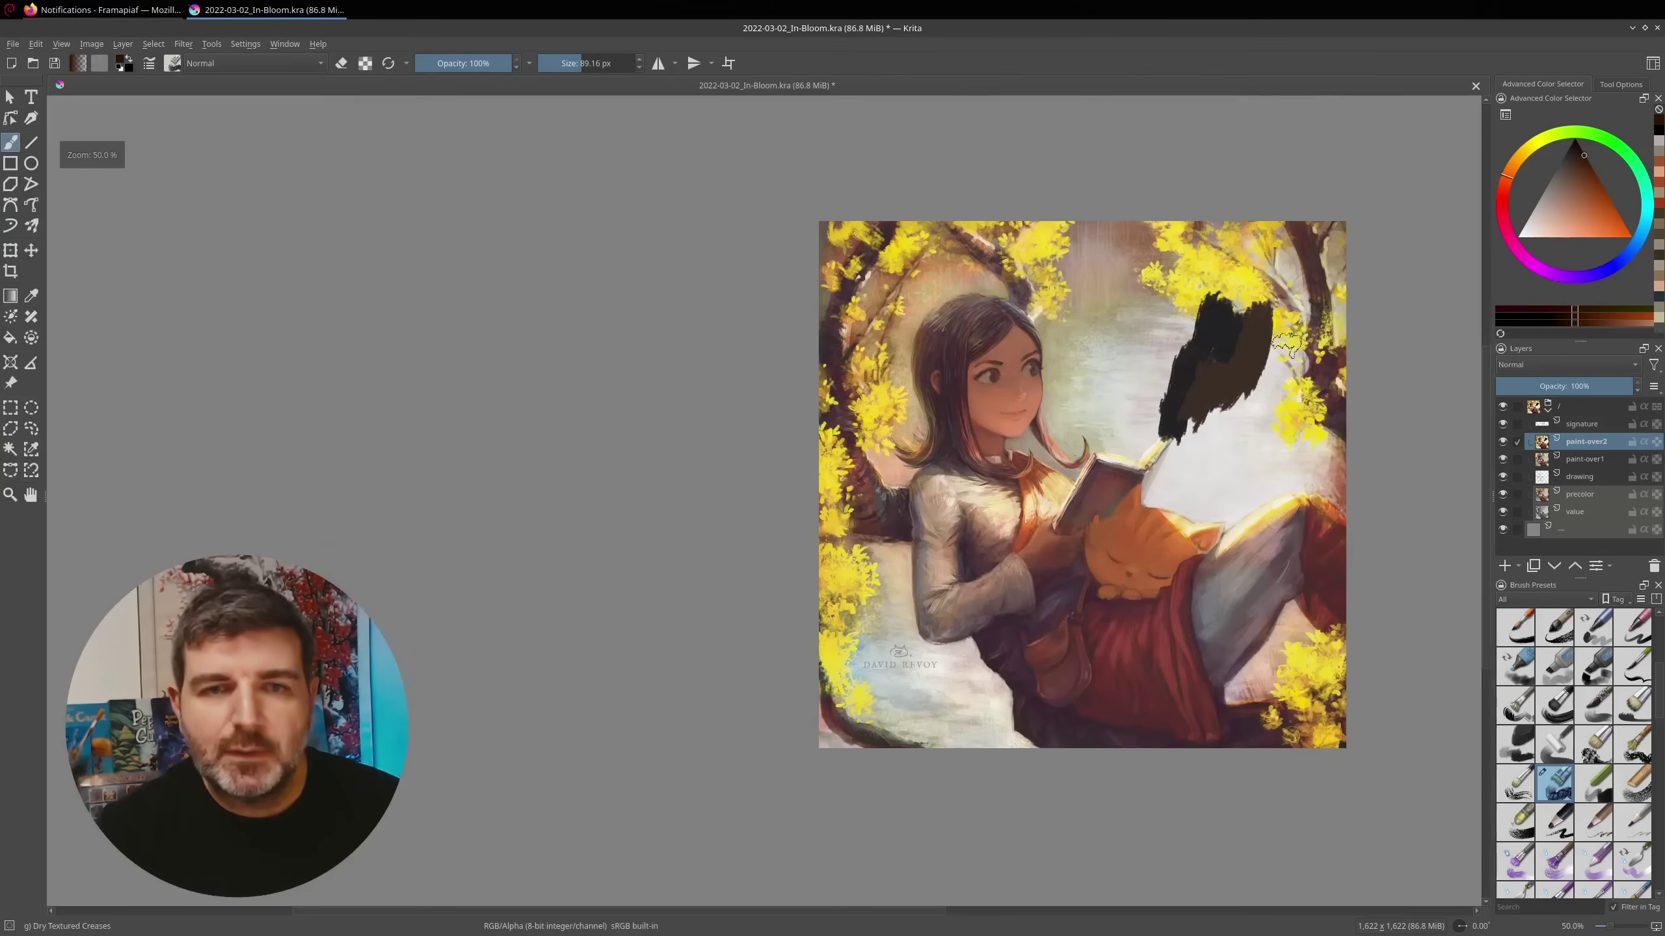
pyautogui.scroll(1, 1292, 390)
pyautogui.moveTo(1295, 394); pyautogui.dragTo(1213, 357)
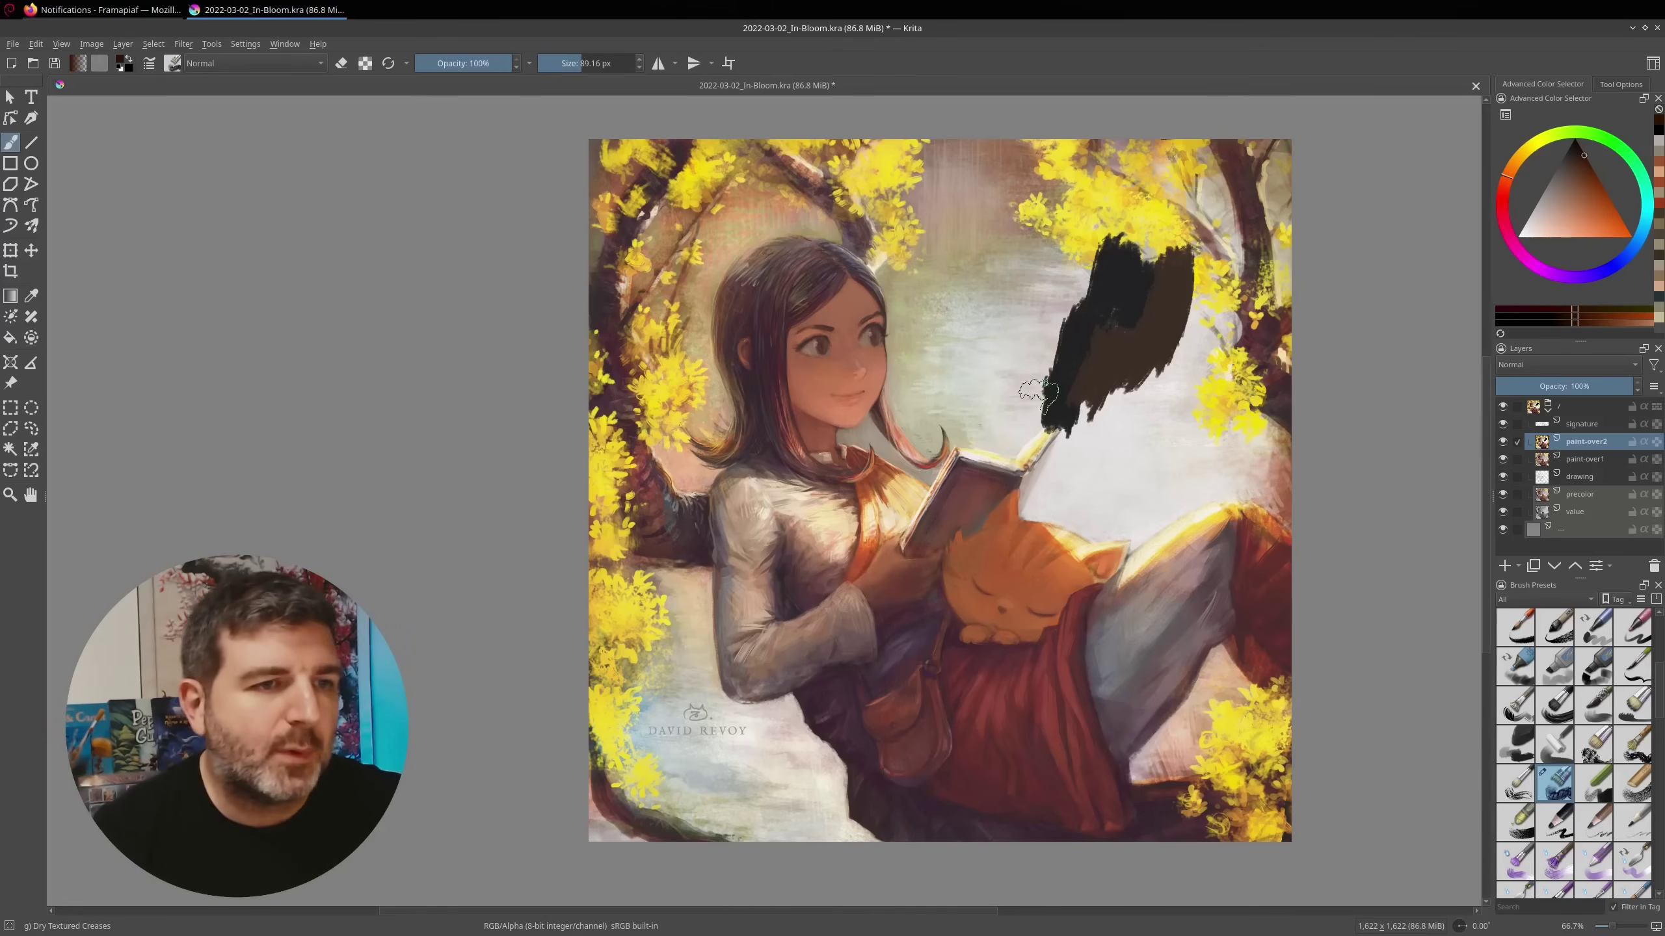
pyautogui.moveTo(1034, 341); pyautogui.dragTo(1013, 372)
pyautogui.hotkey('ctrl', 'y')
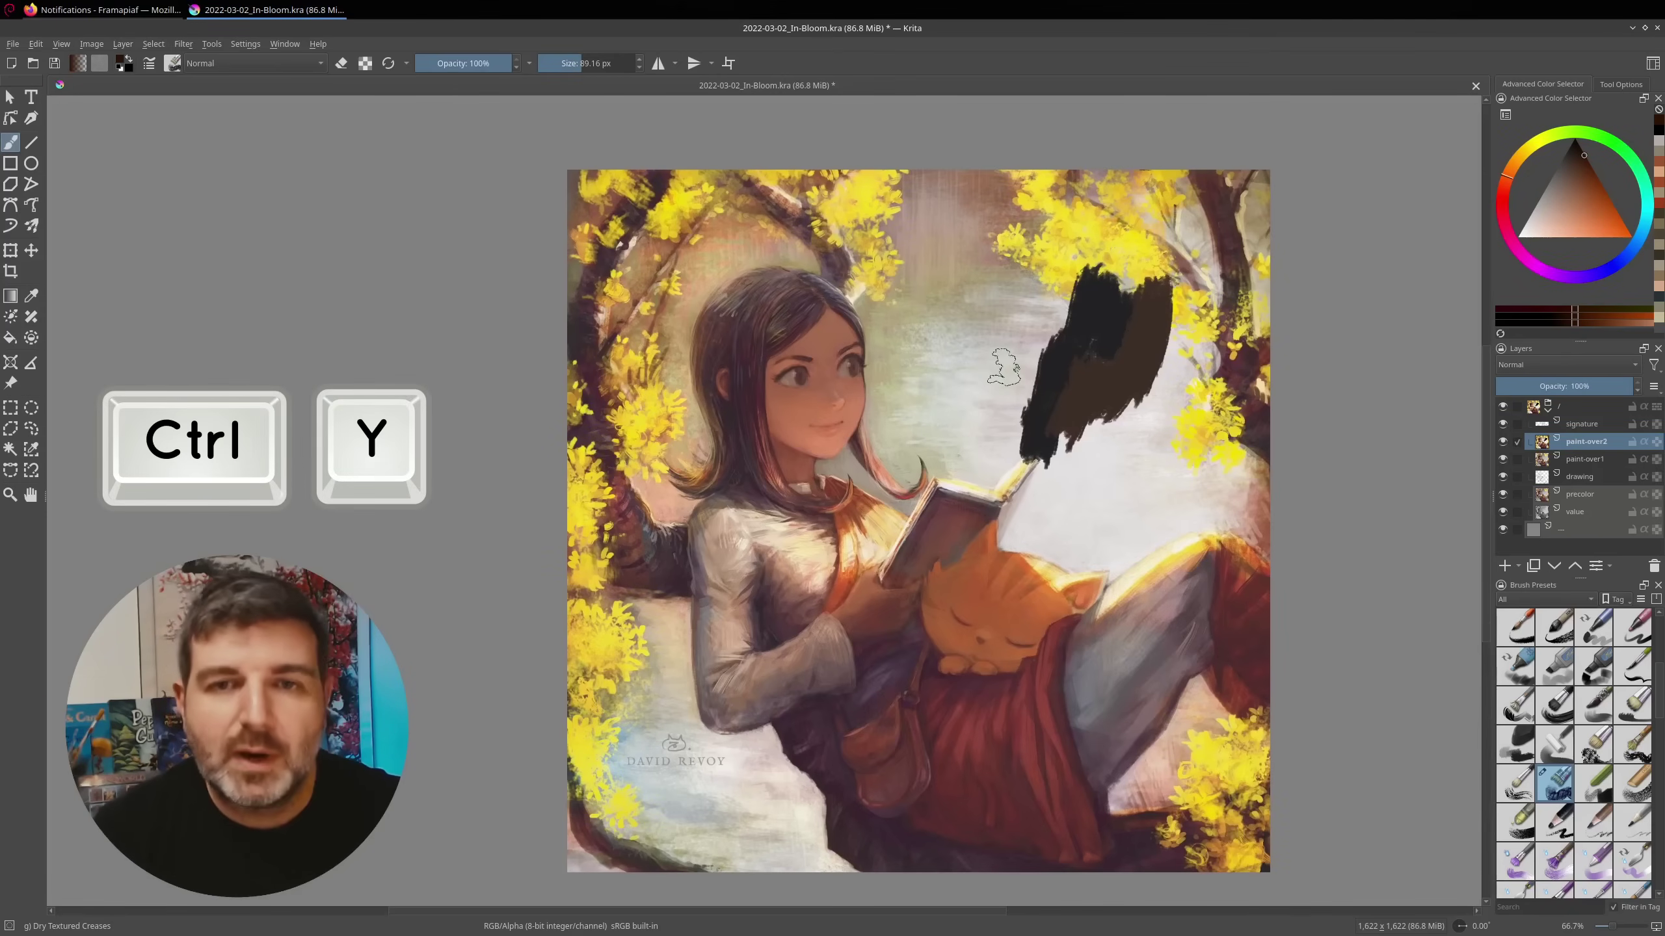
pyautogui.hotkey('ctrl', 'y')
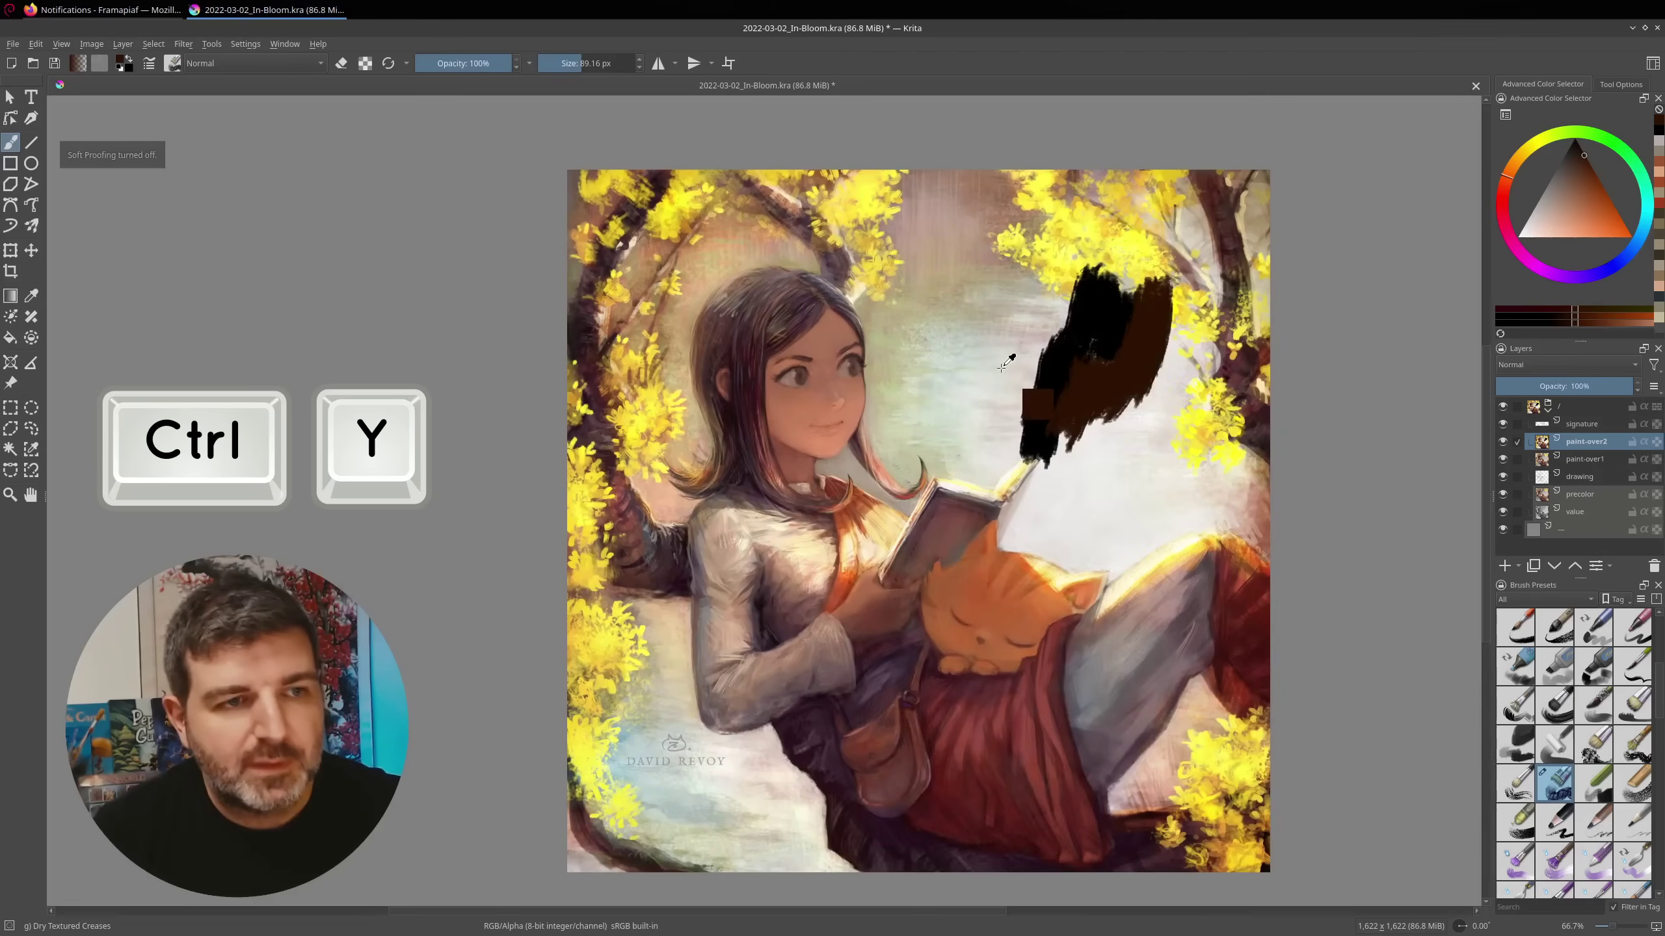
pyautogui.scroll(3, 1003, 368)
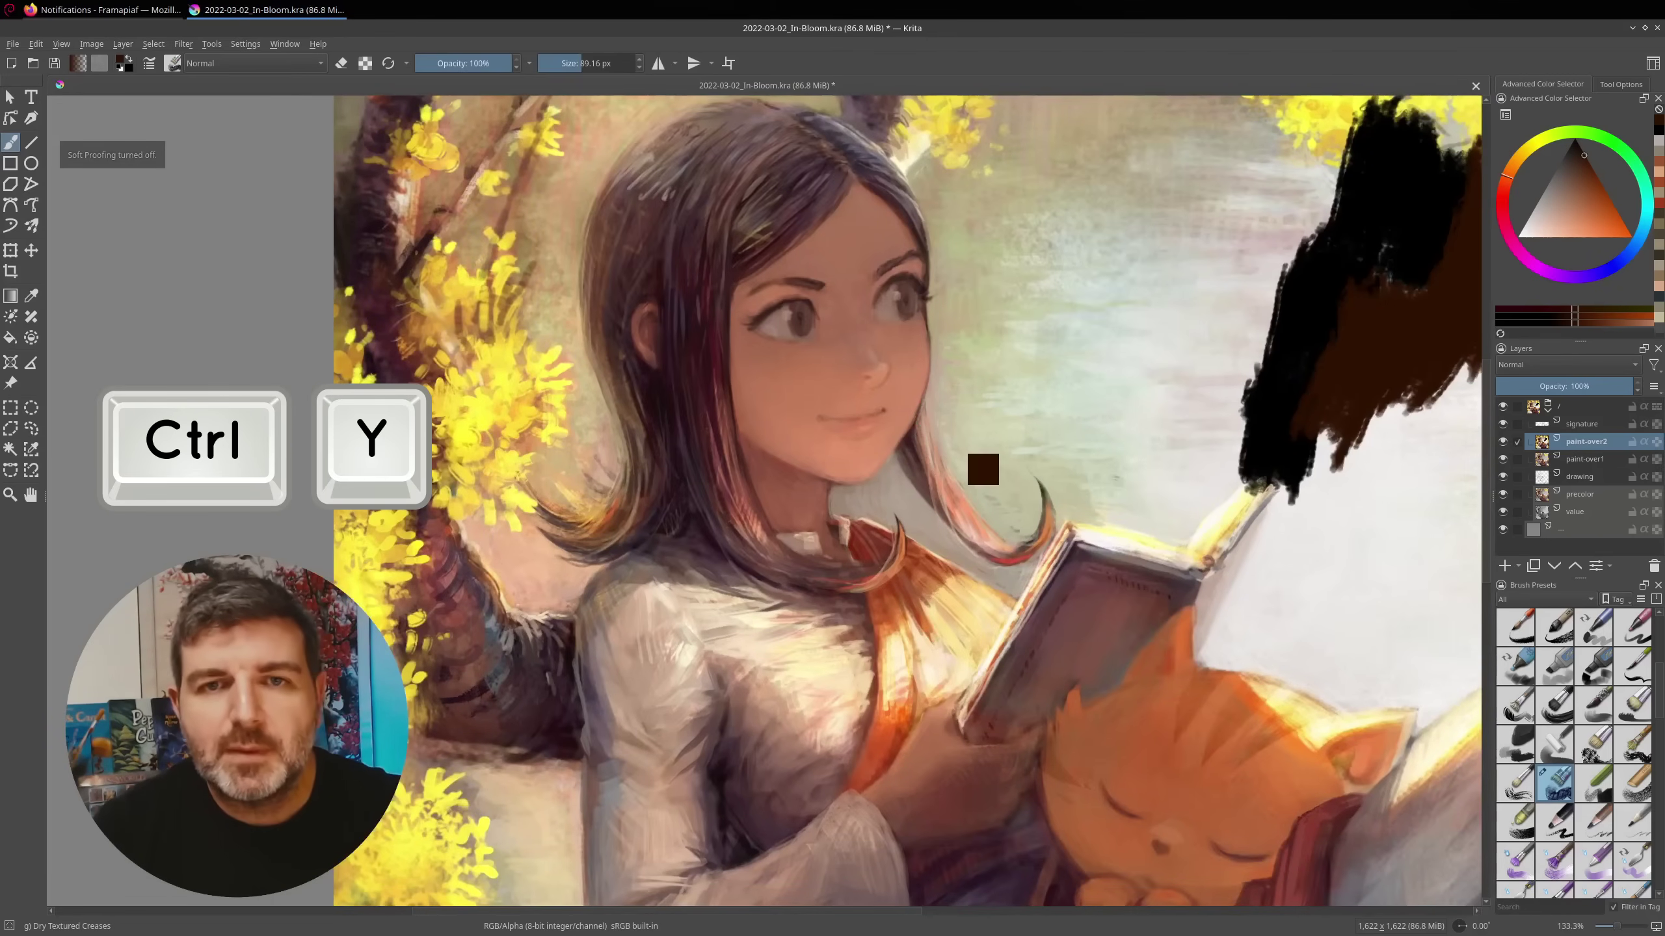
pyautogui.hotkey('ctrl', 'y')
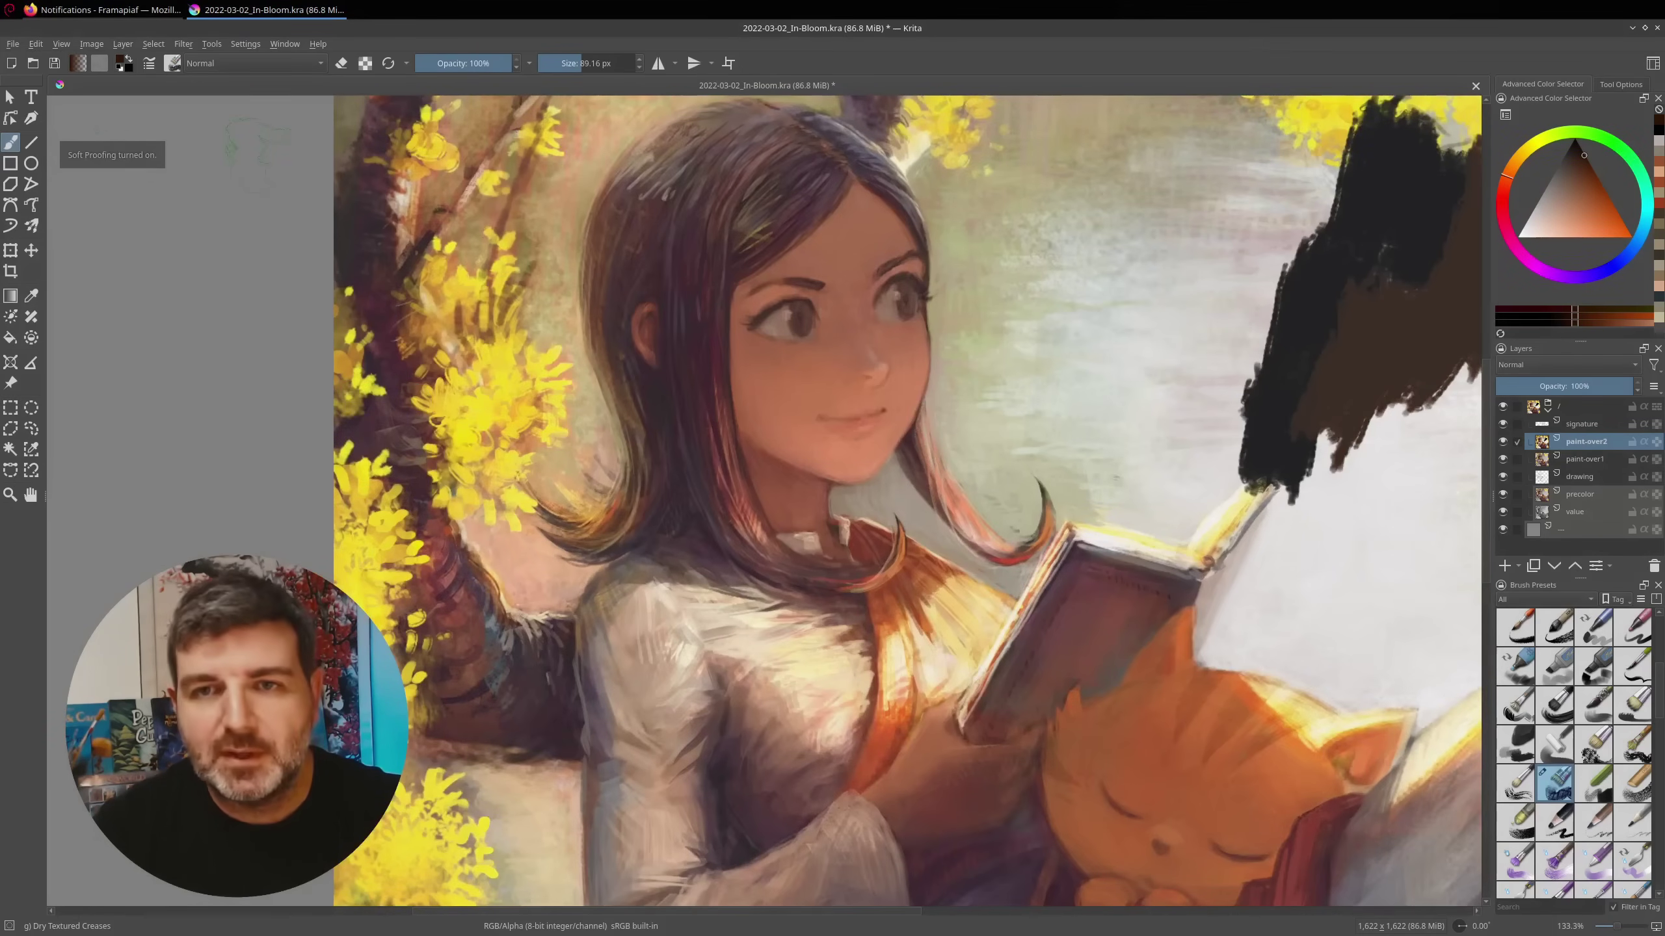
pyautogui.scroll(-2, 1078, 383)
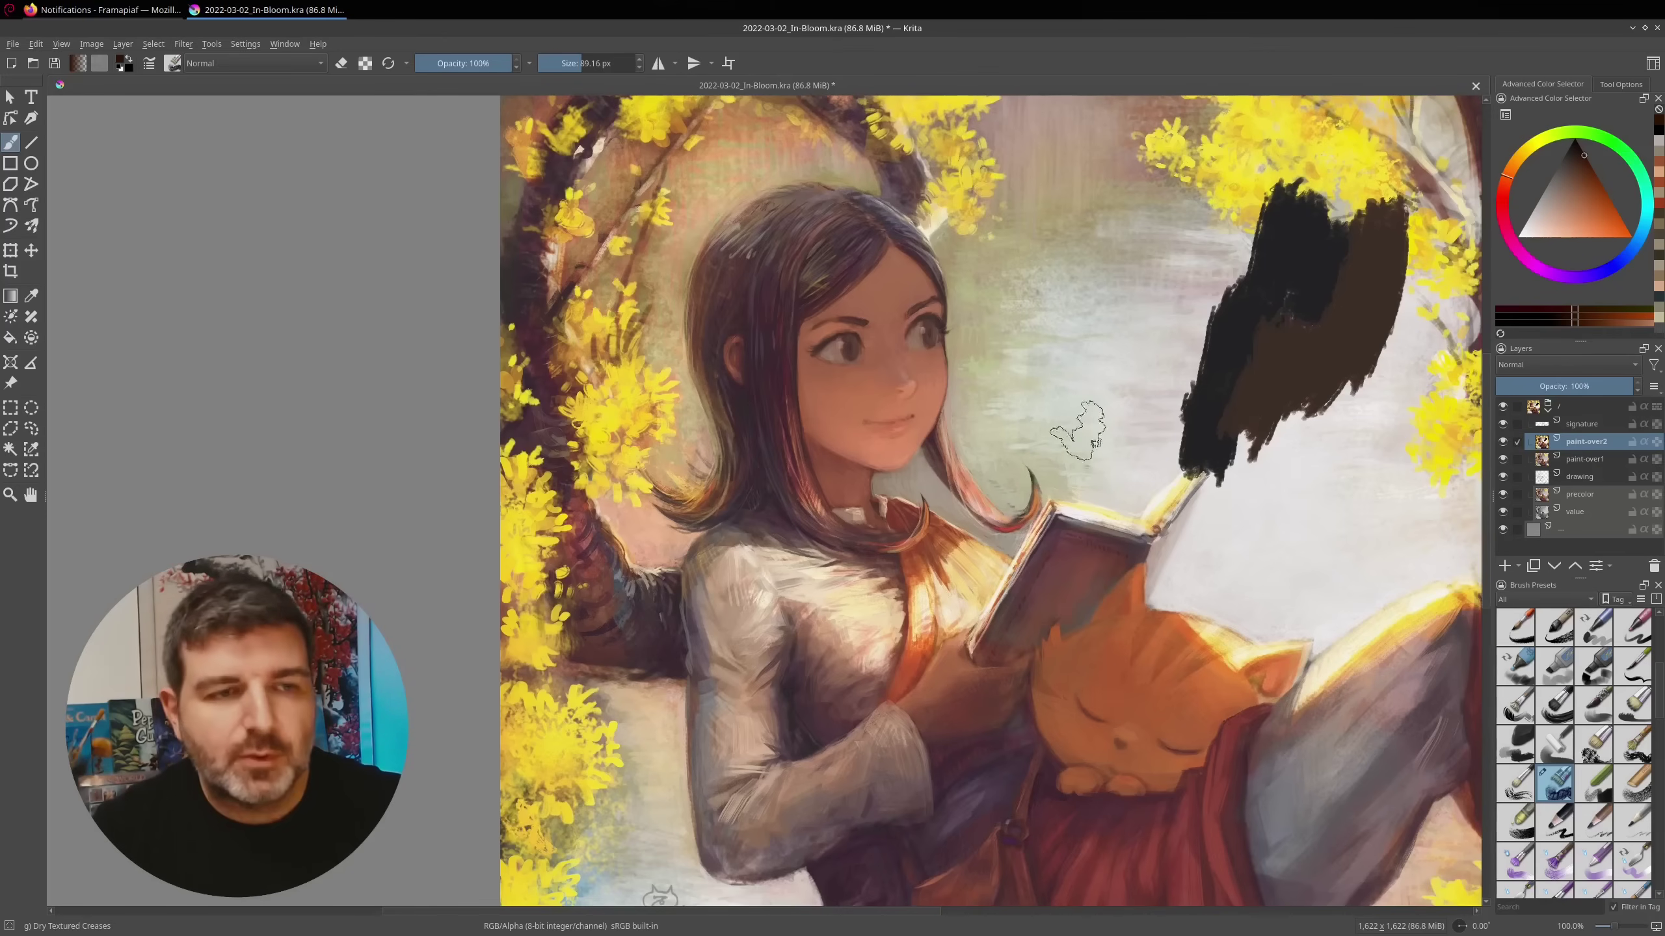
pyautogui.hotkey('ctrl', 'y')
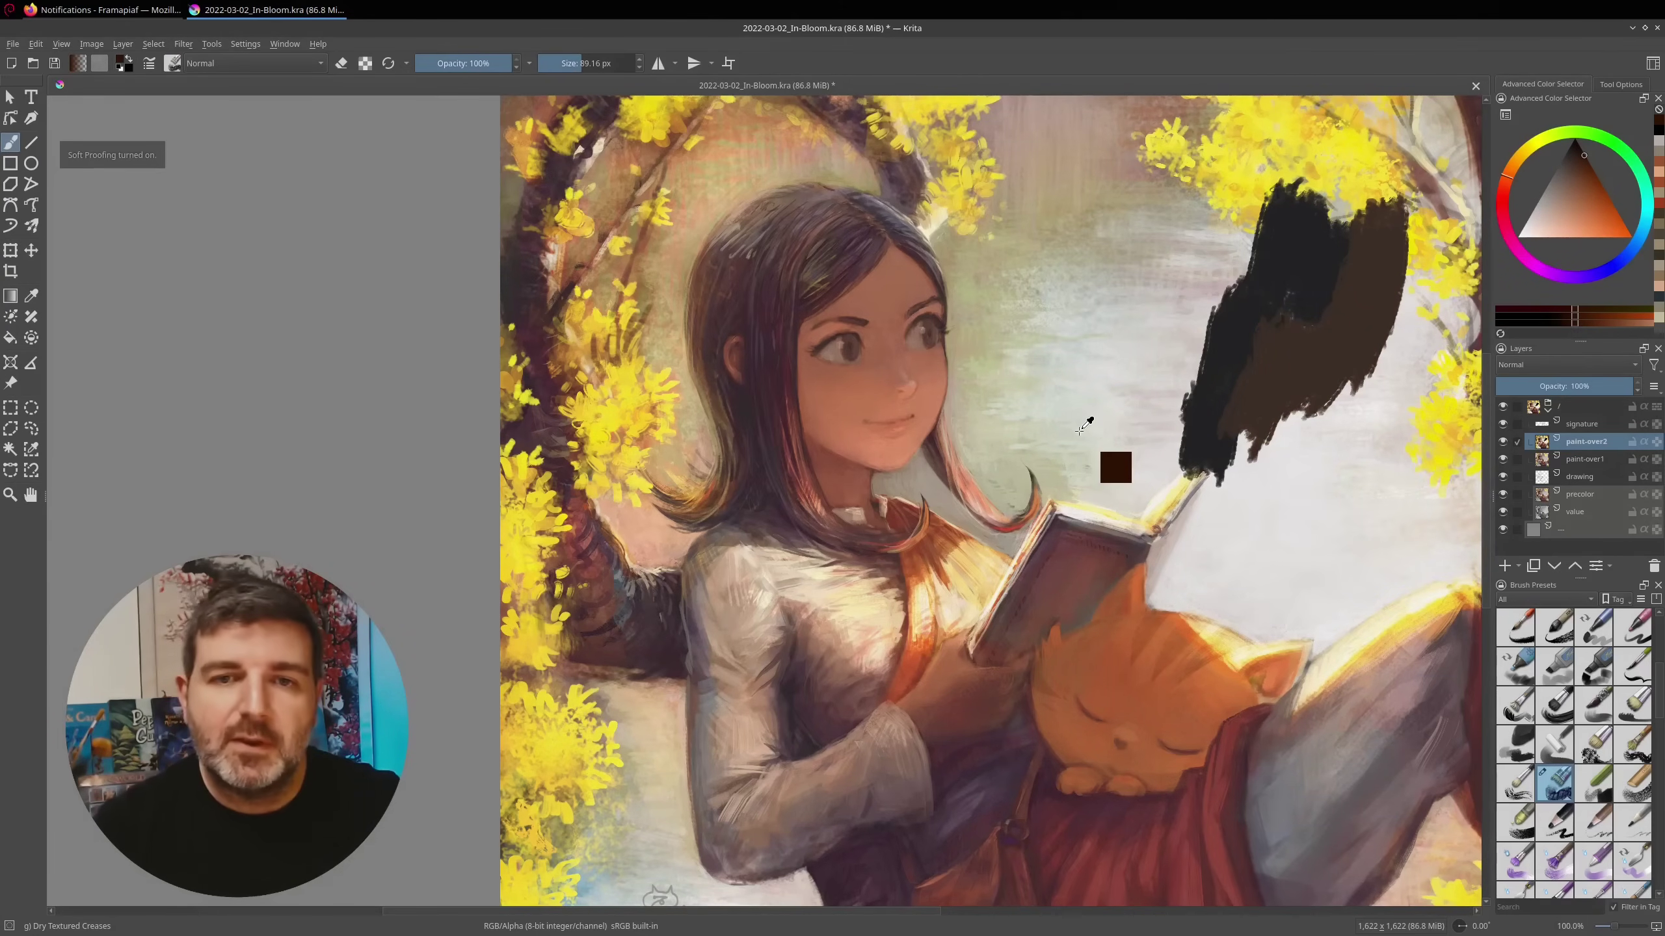
pyautogui.hotkey('ctrl', 'y')
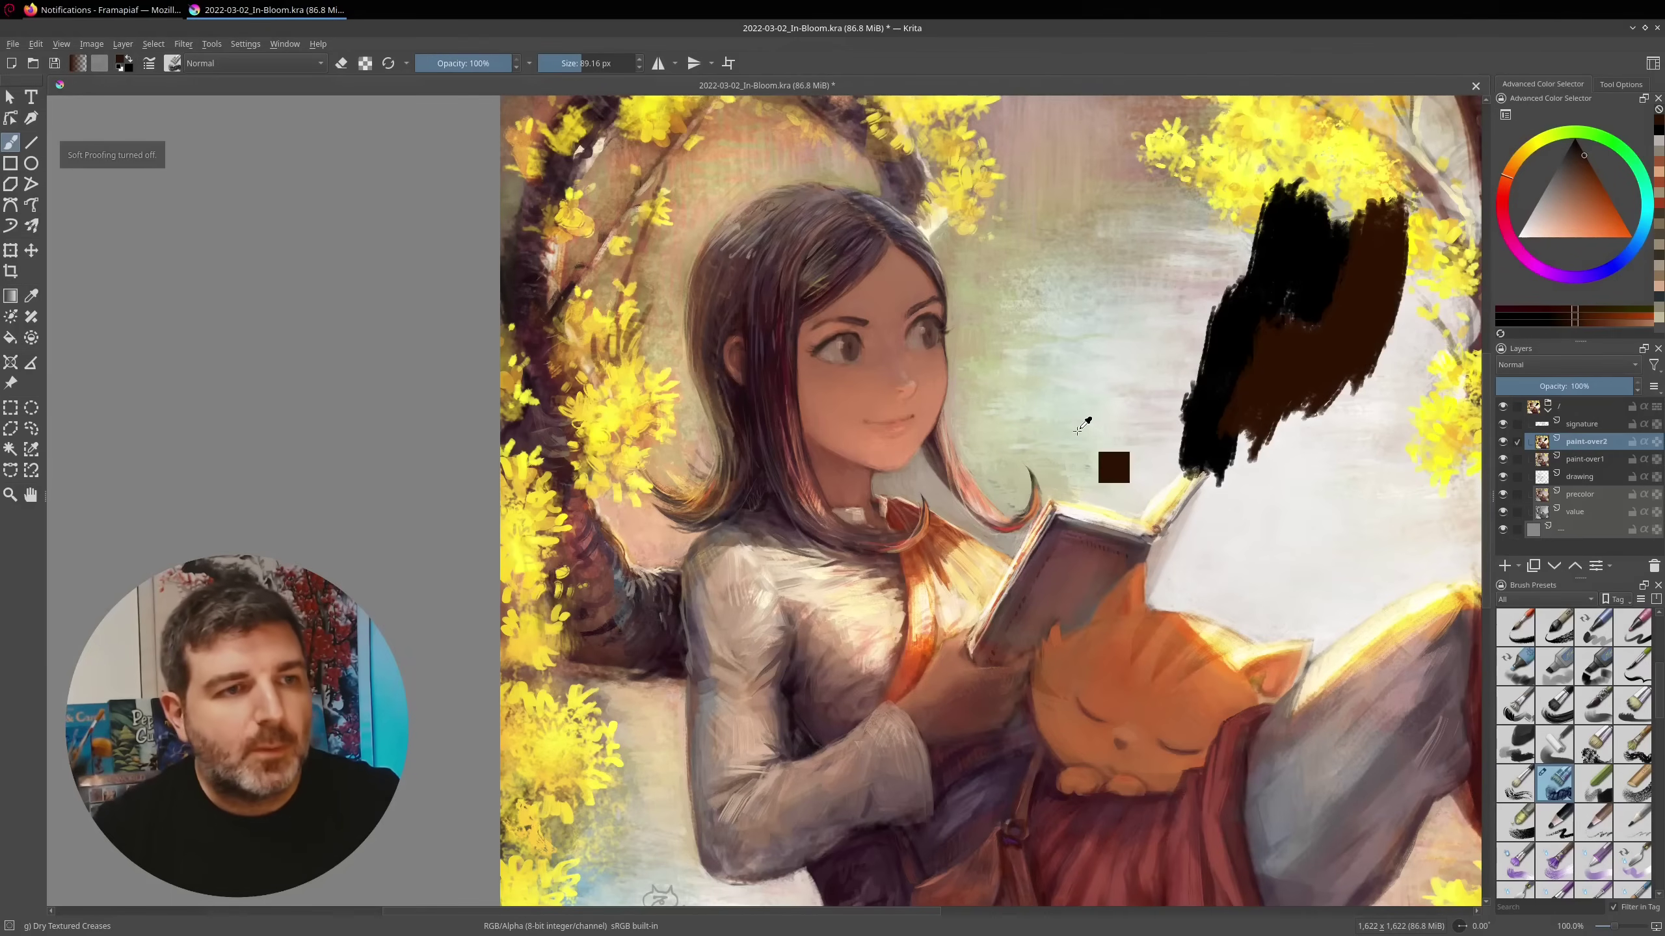
# Turn soft proofing back on, then keep the brush blending mode at Normal on the sketches document
pyautogui.hotkey('ctrl', 'y')
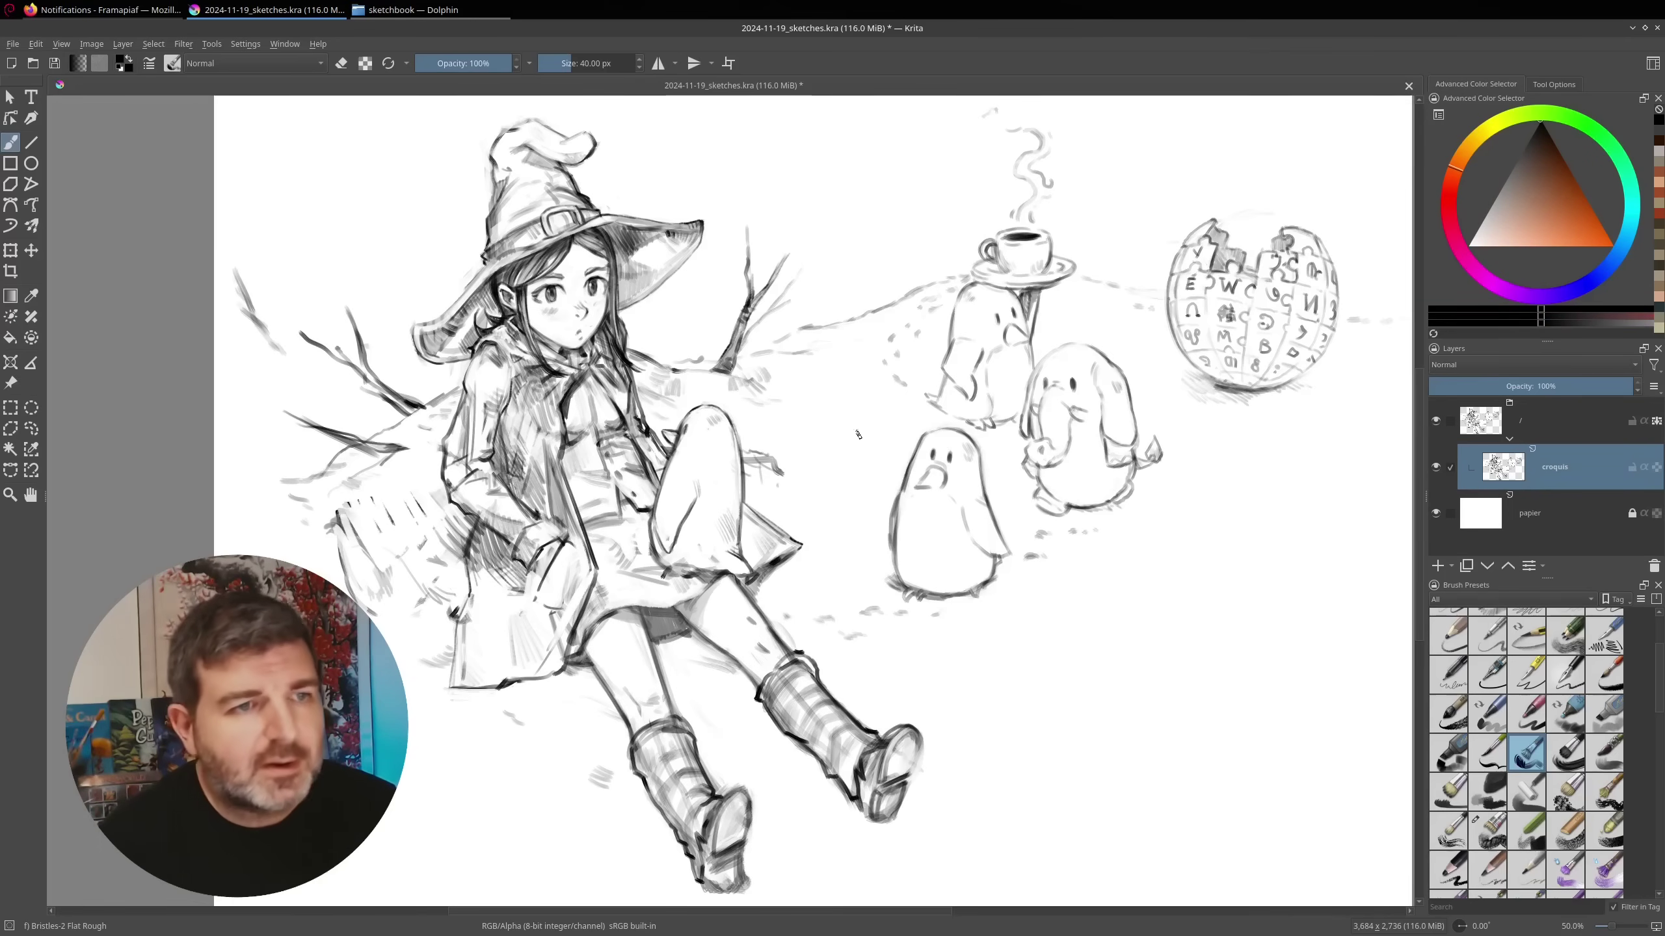
pyautogui.click(245, 59)
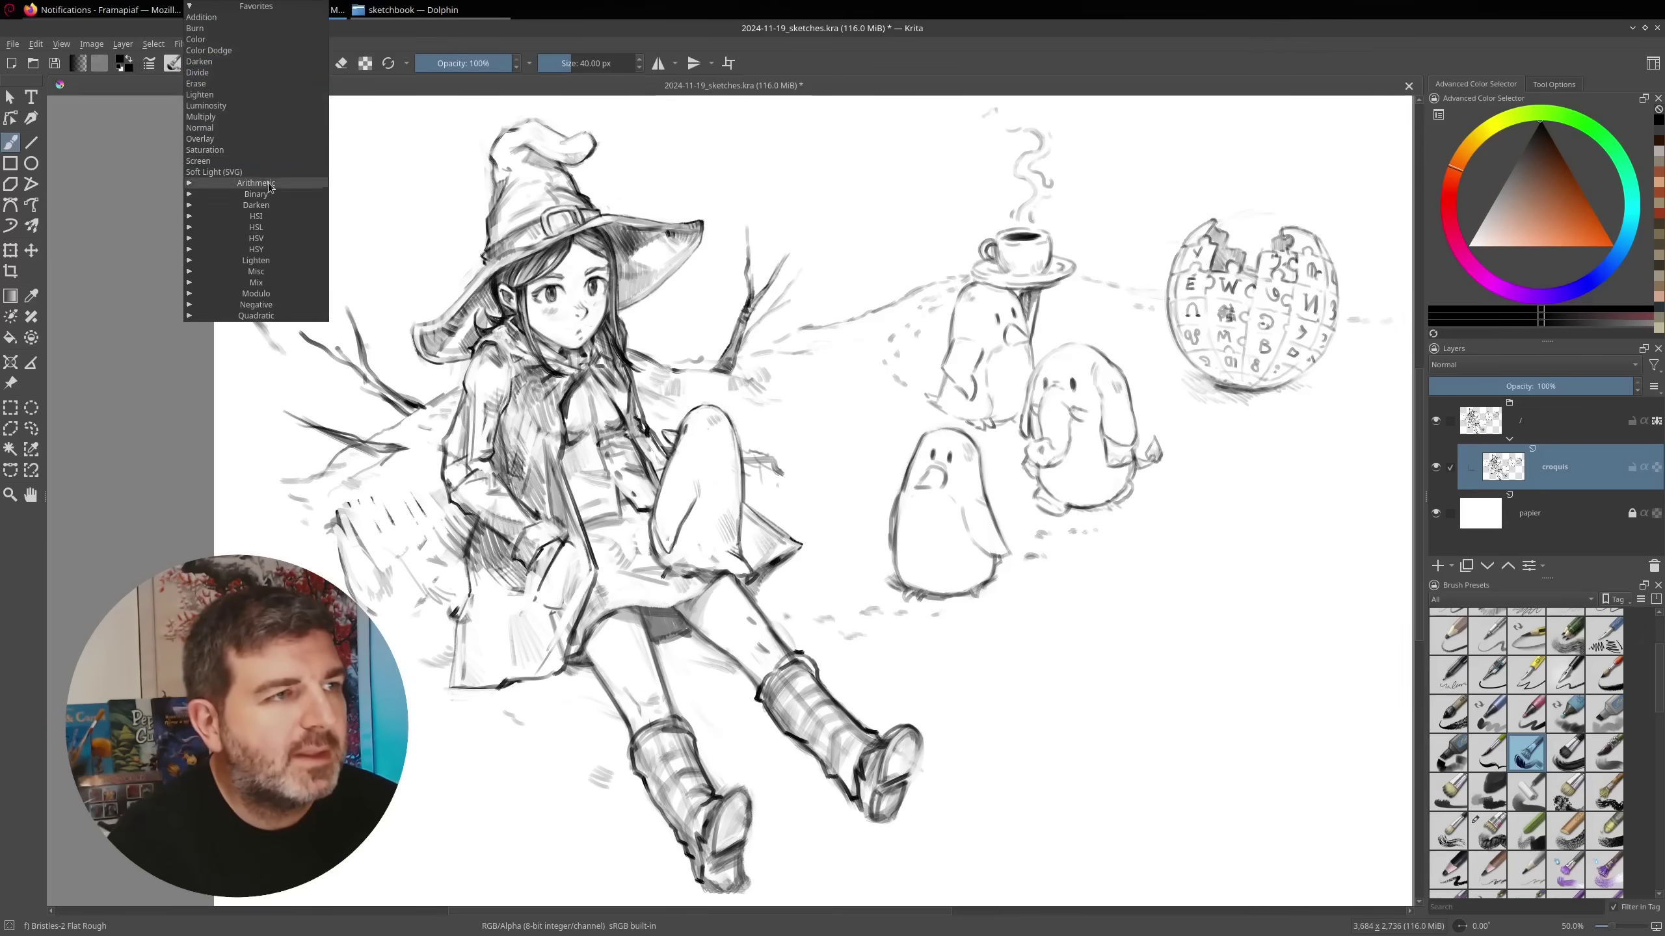
pyautogui.click(258, 127)
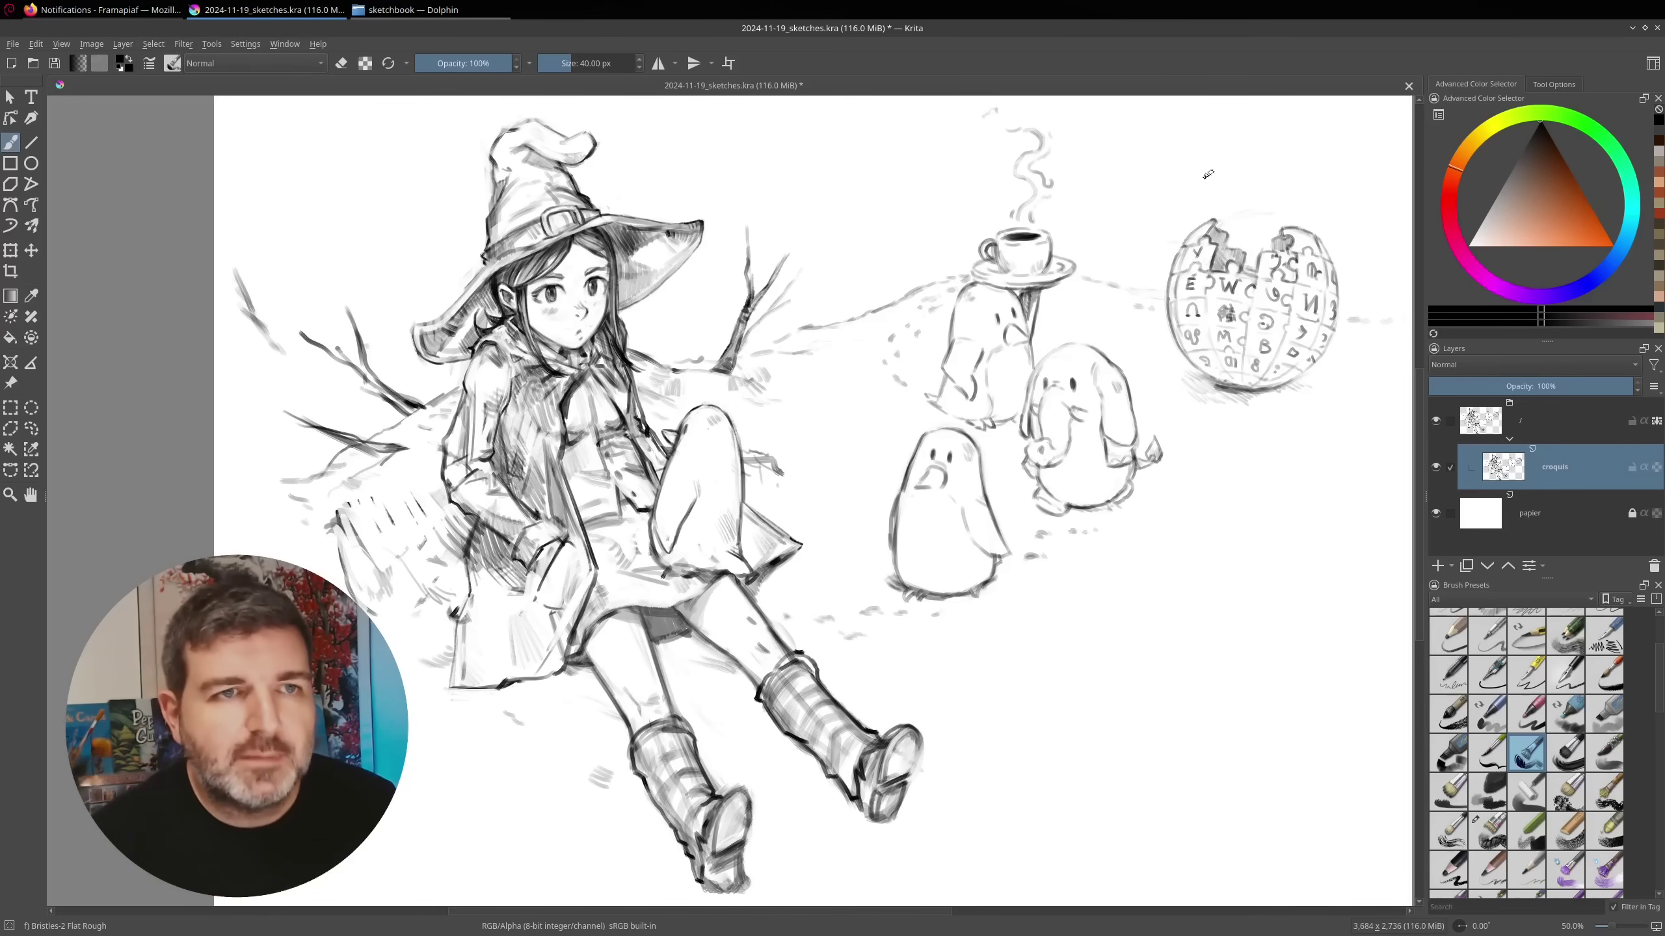
# Zoom into the sketch's top-right corner to find the tiny selection, then pick Rectangular Selection
pyautogui.moveTo(1210, 173); pyautogui.dragTo(1110, 303)
pyautogui.scroll(2, 1211, 180)
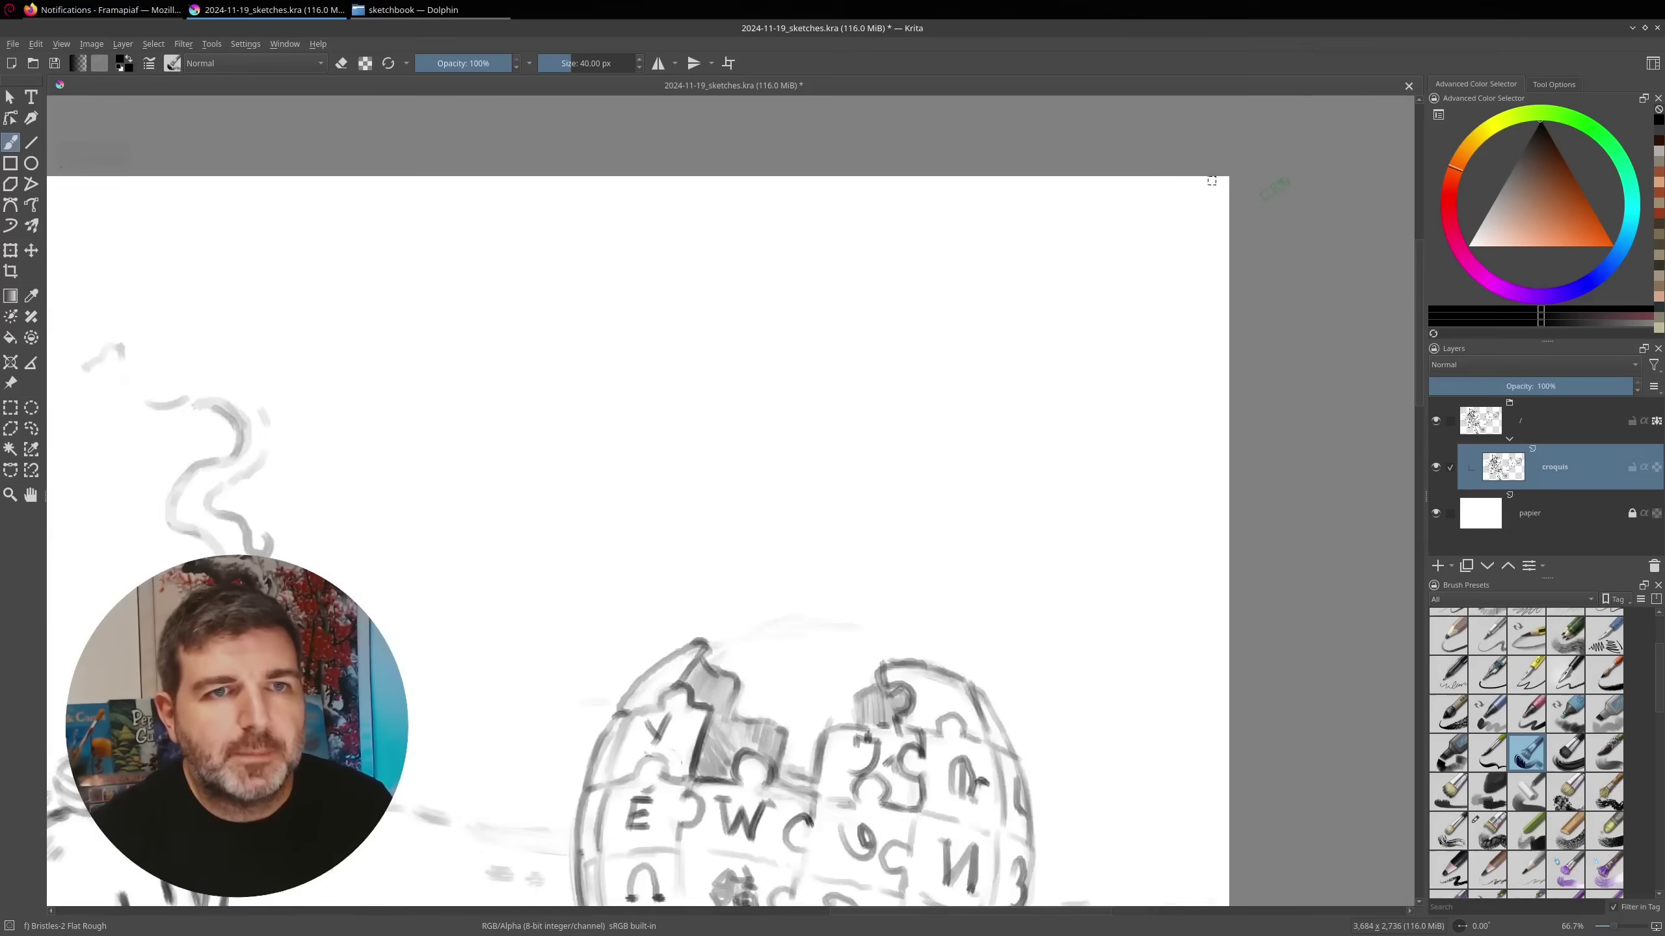
pyautogui.scroll(6, 1211, 181)
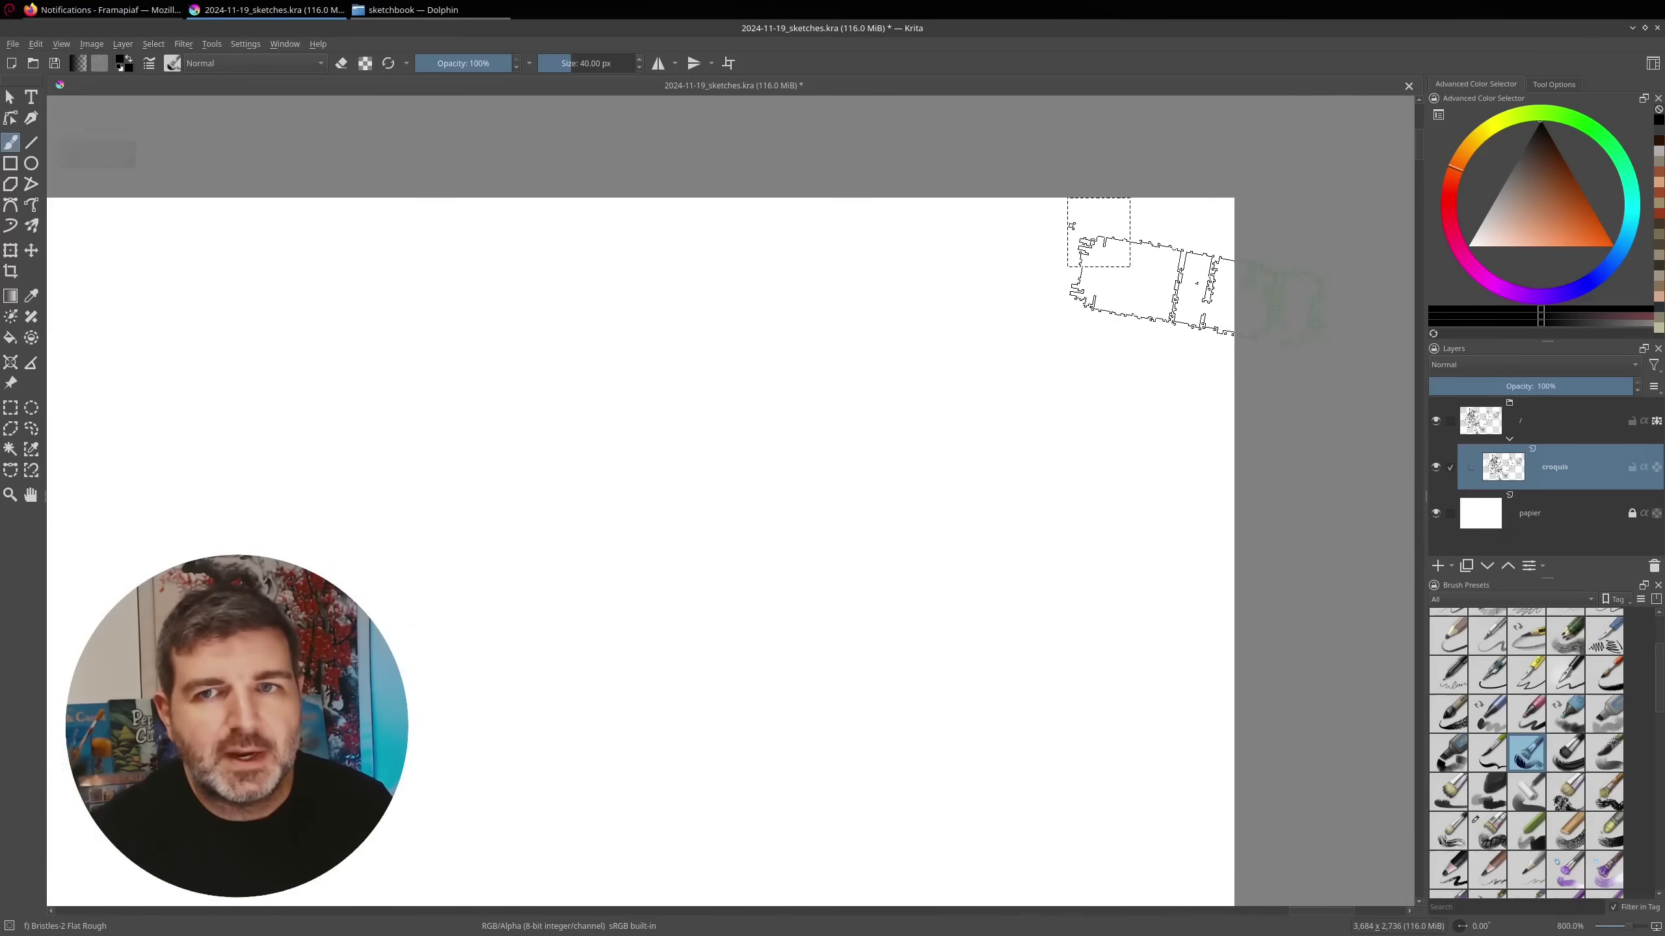
pyautogui.scroll(-5, 1071, 226)
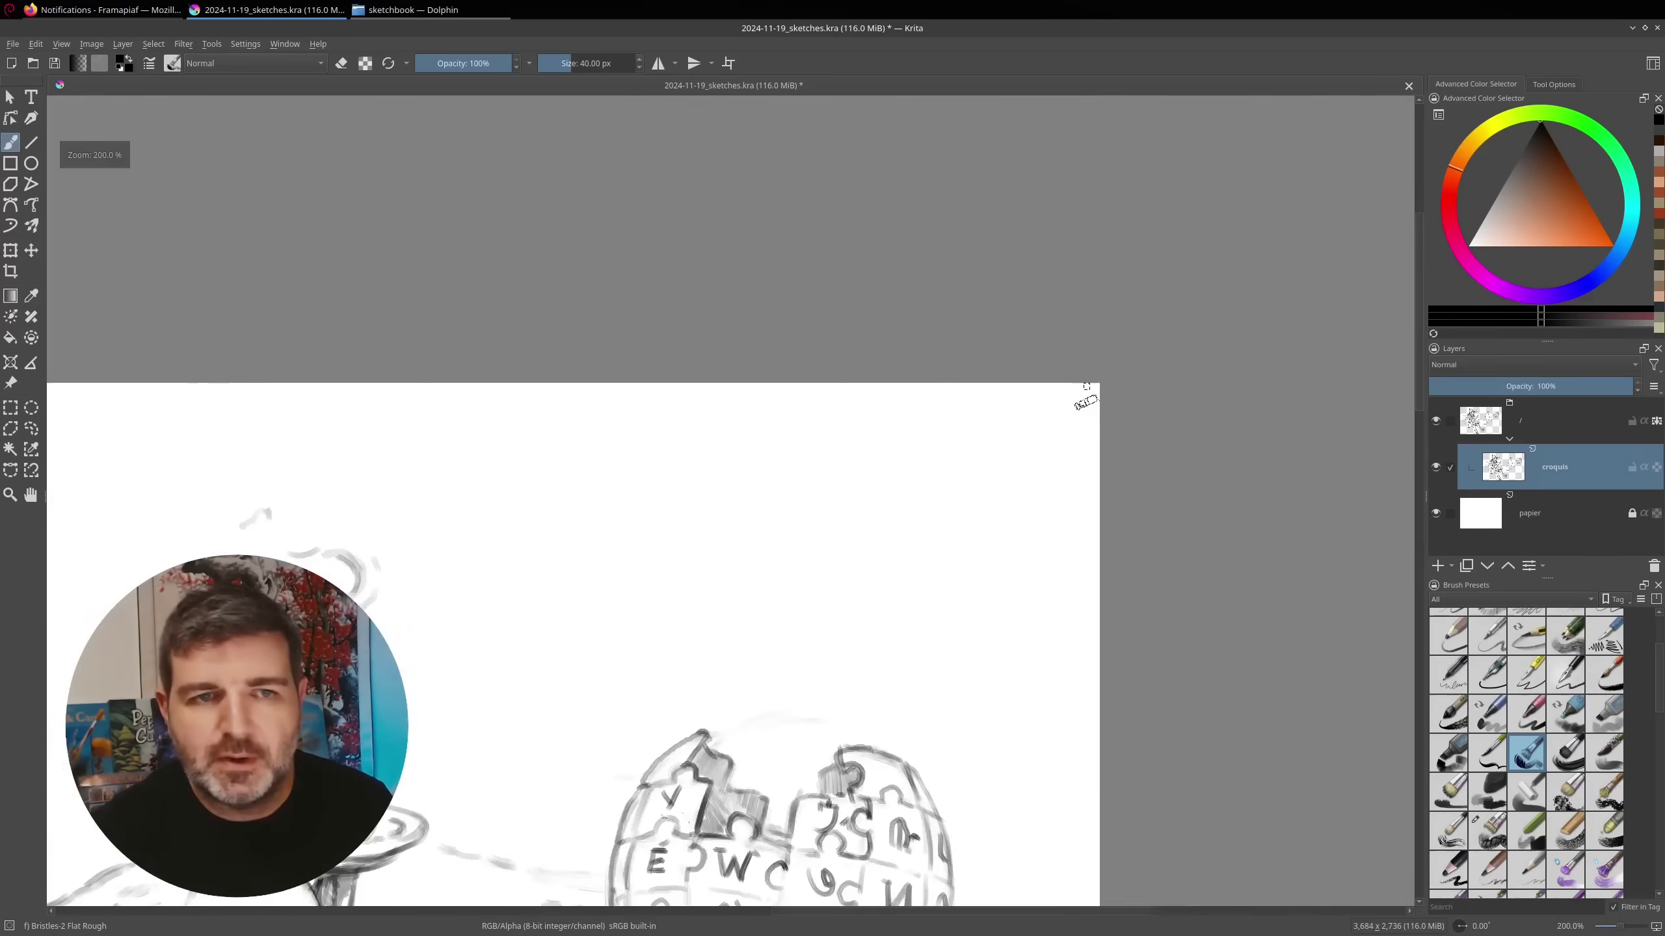
pyautogui.scroll(-5, 1086, 393)
pyautogui.scroll(1, 1044, 426)
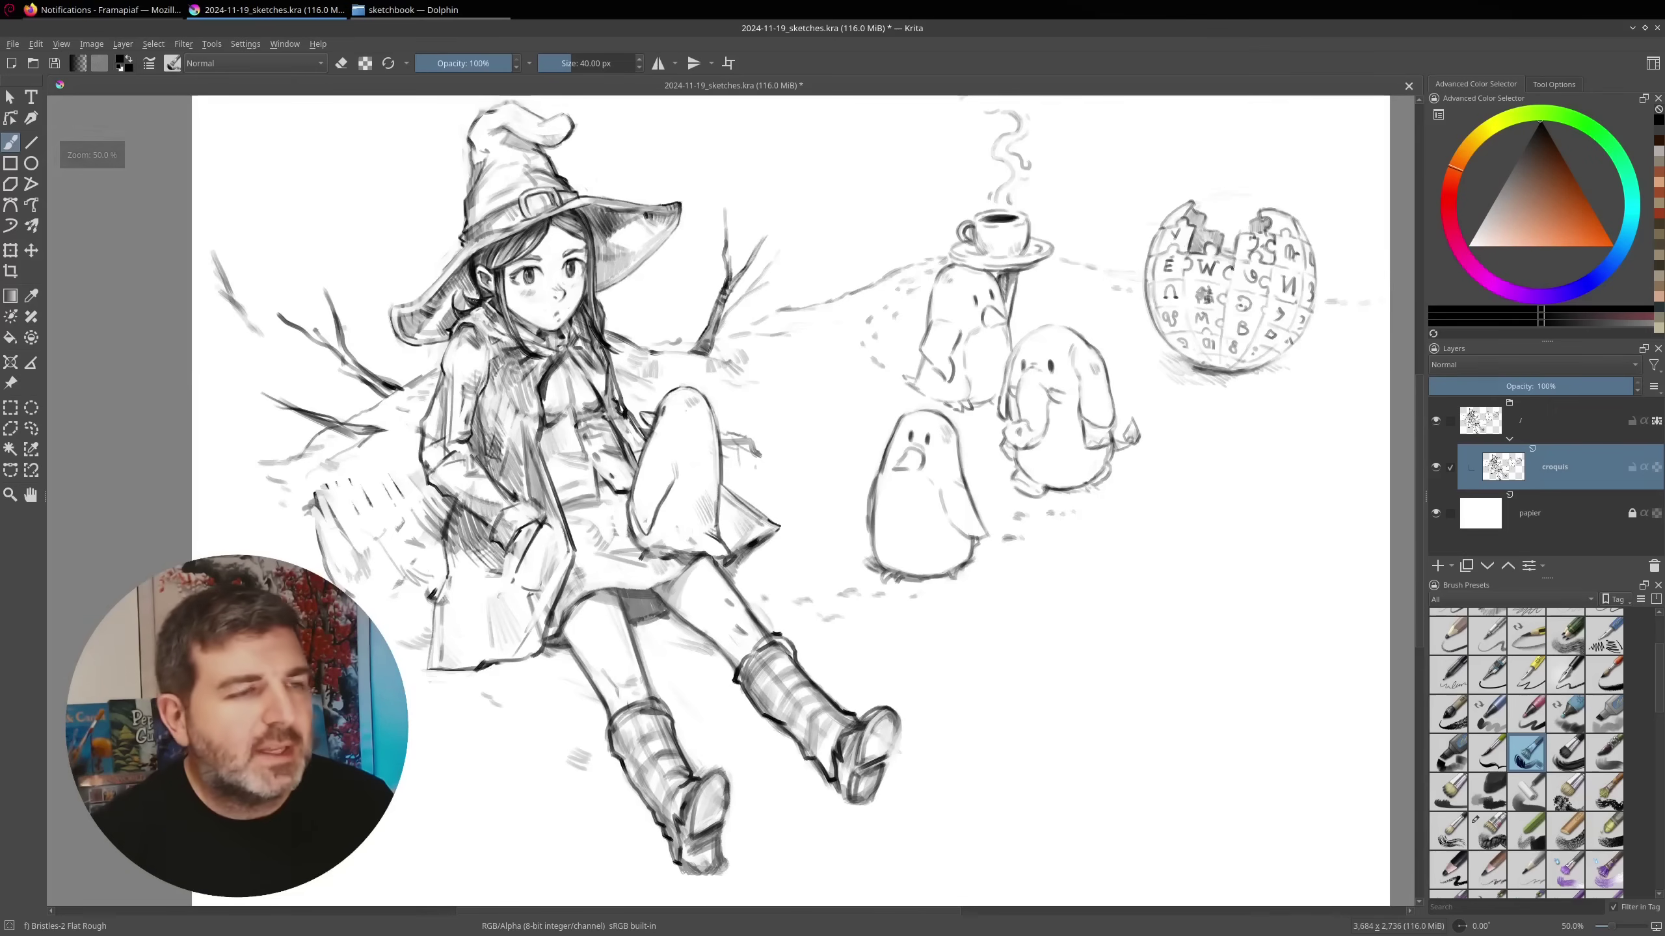
pyautogui.click(10, 407)
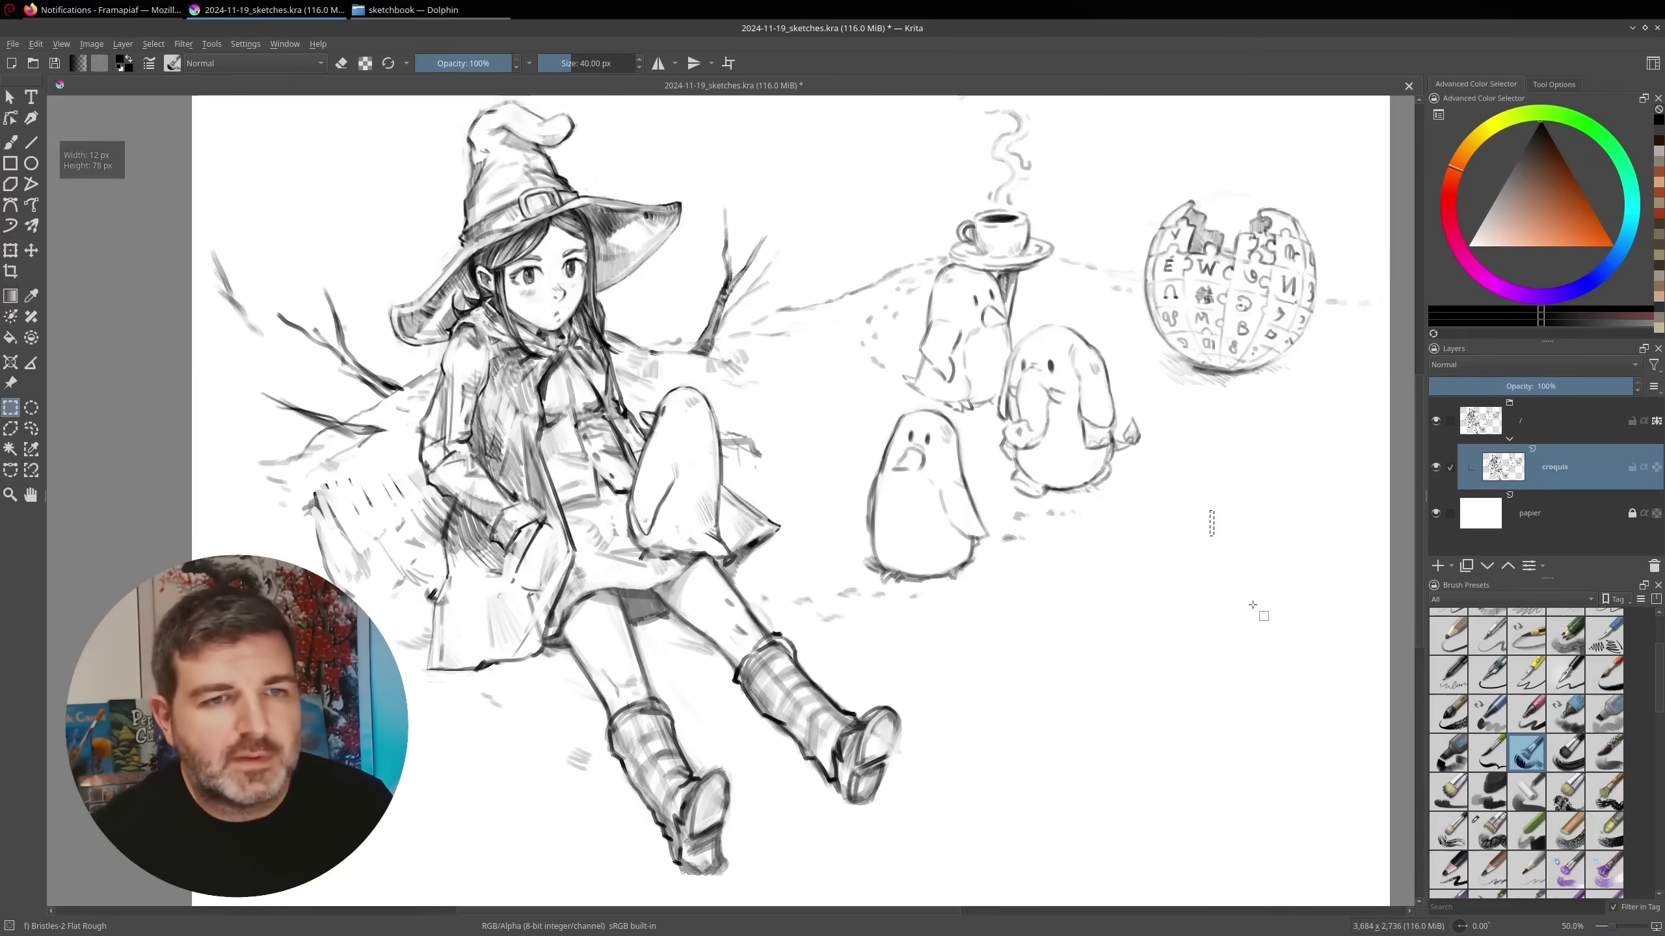
pyautogui.moveTo(790, 384); pyautogui.dragTo(774, 394)
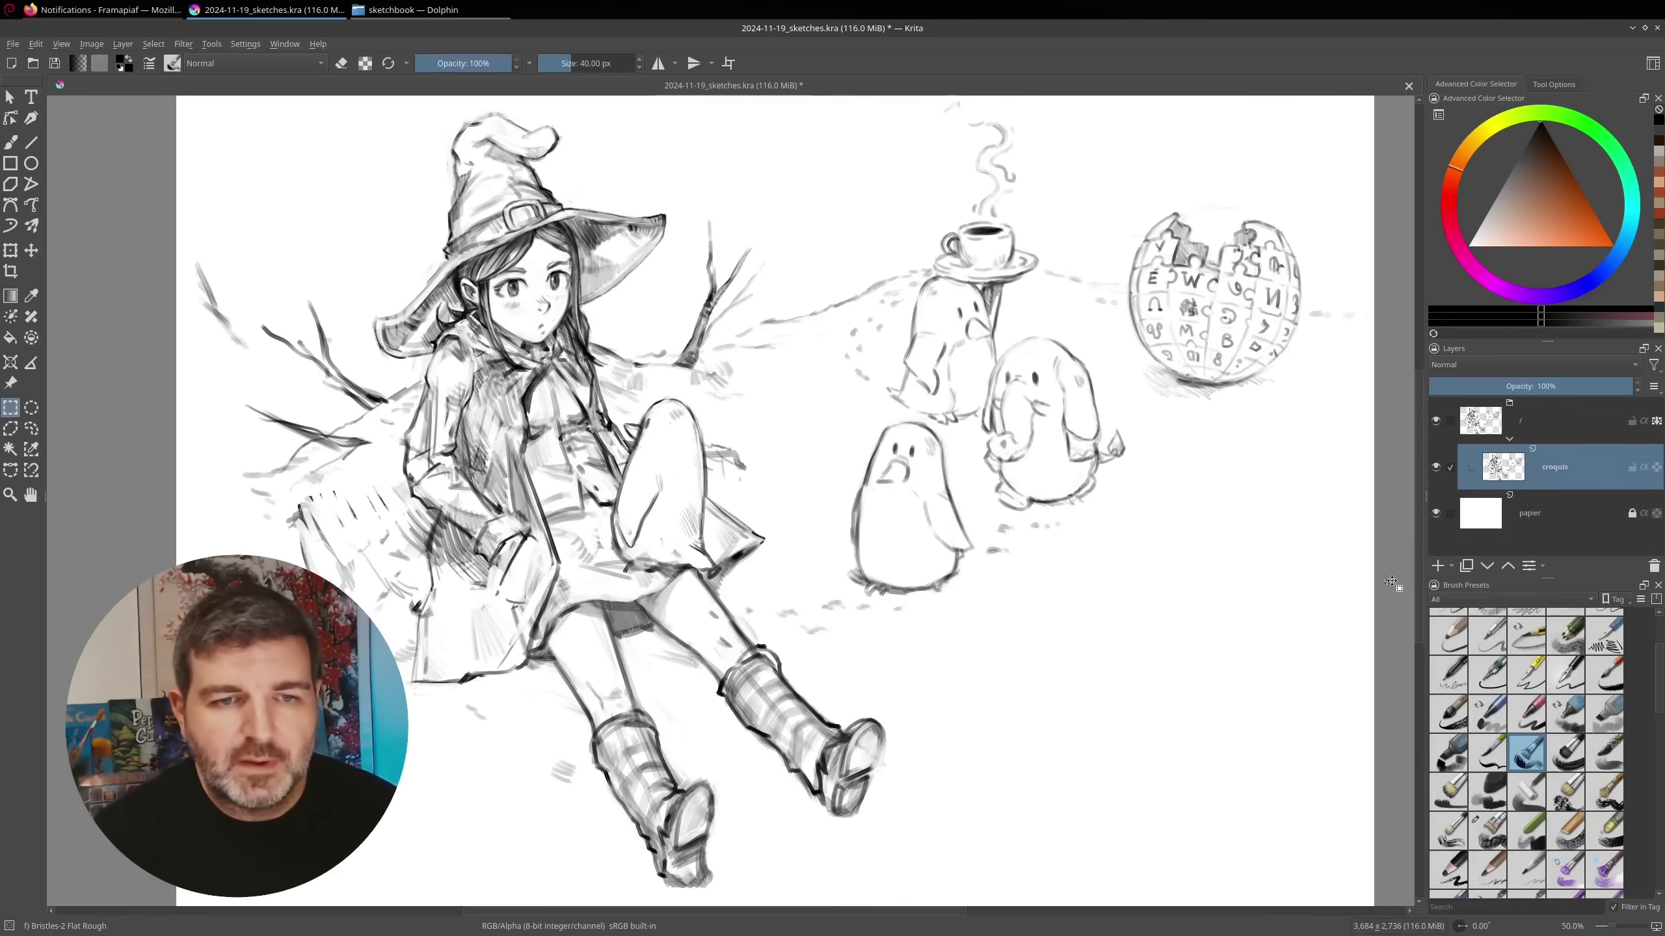
pyautogui.moveTo(1103, 692); pyautogui.dragTo(1153, 674)
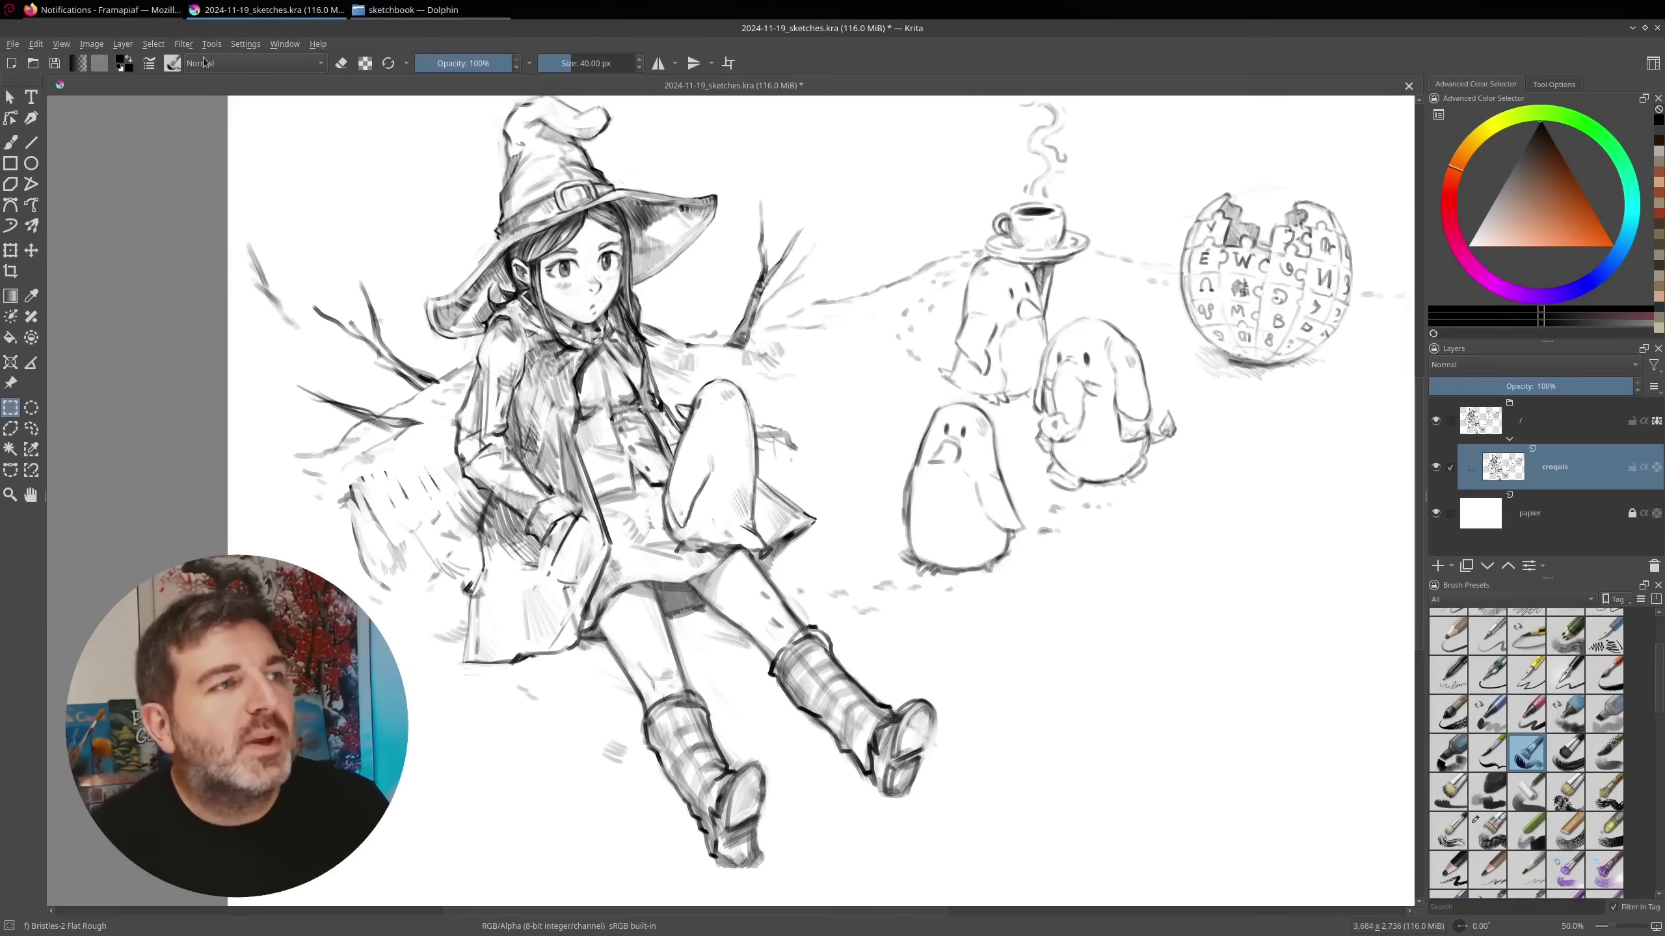
# Deselect the hidden selection, then brush a few test dashes and dots right of the penguins
pyautogui.click(157, 45)
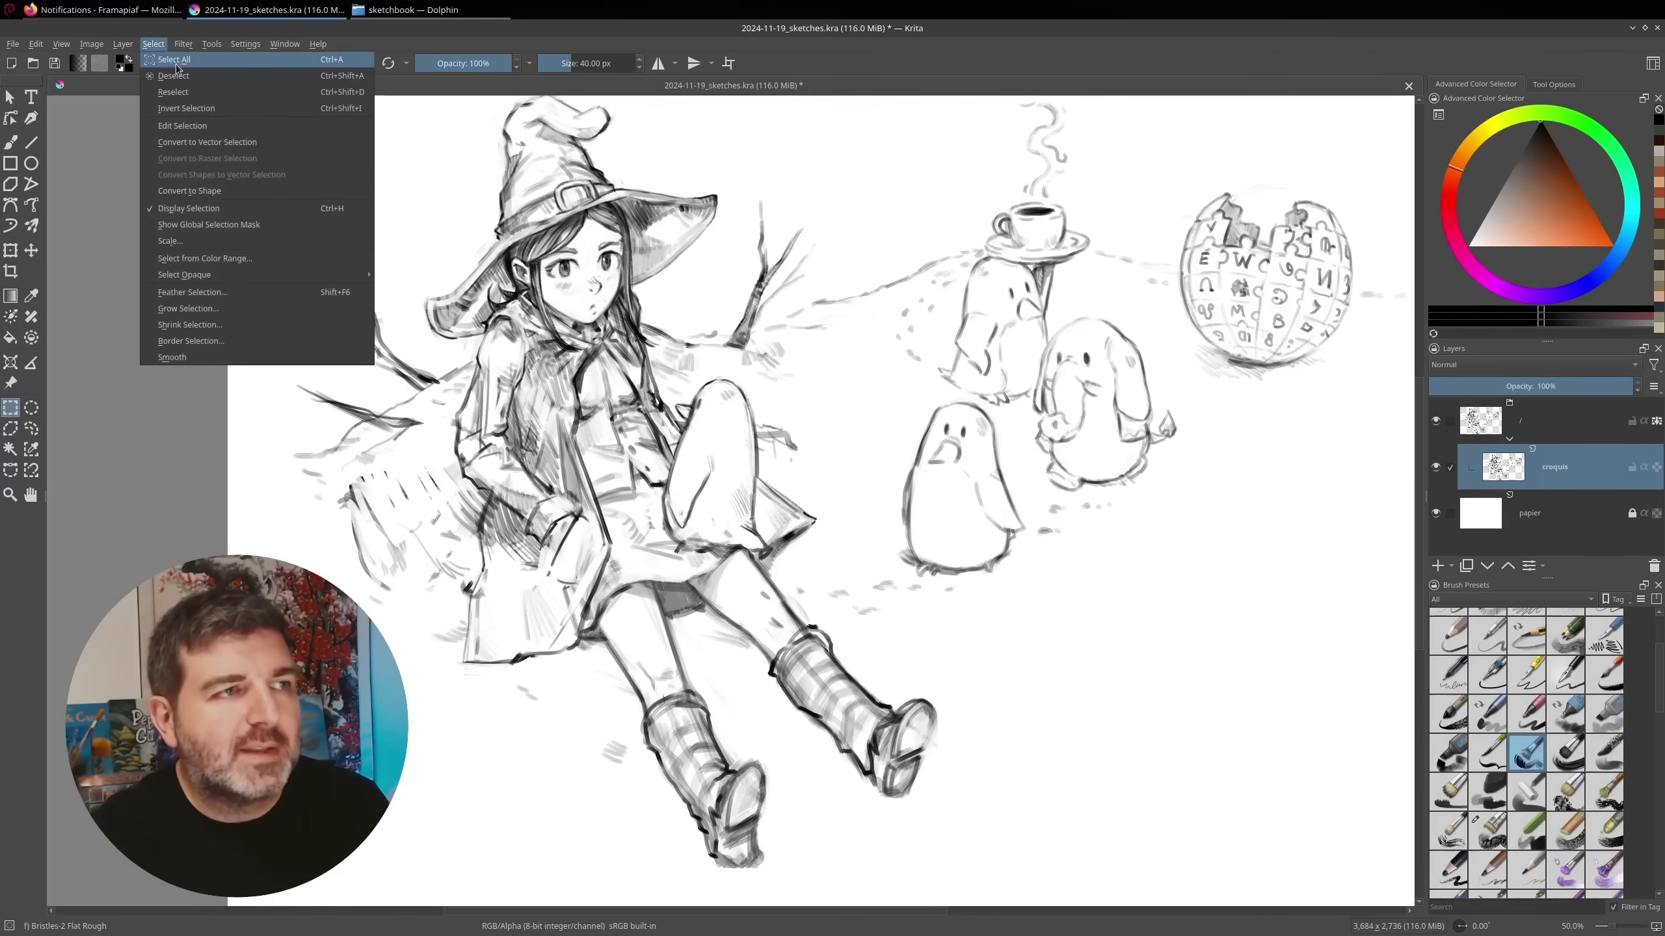
pyautogui.click(193, 76)
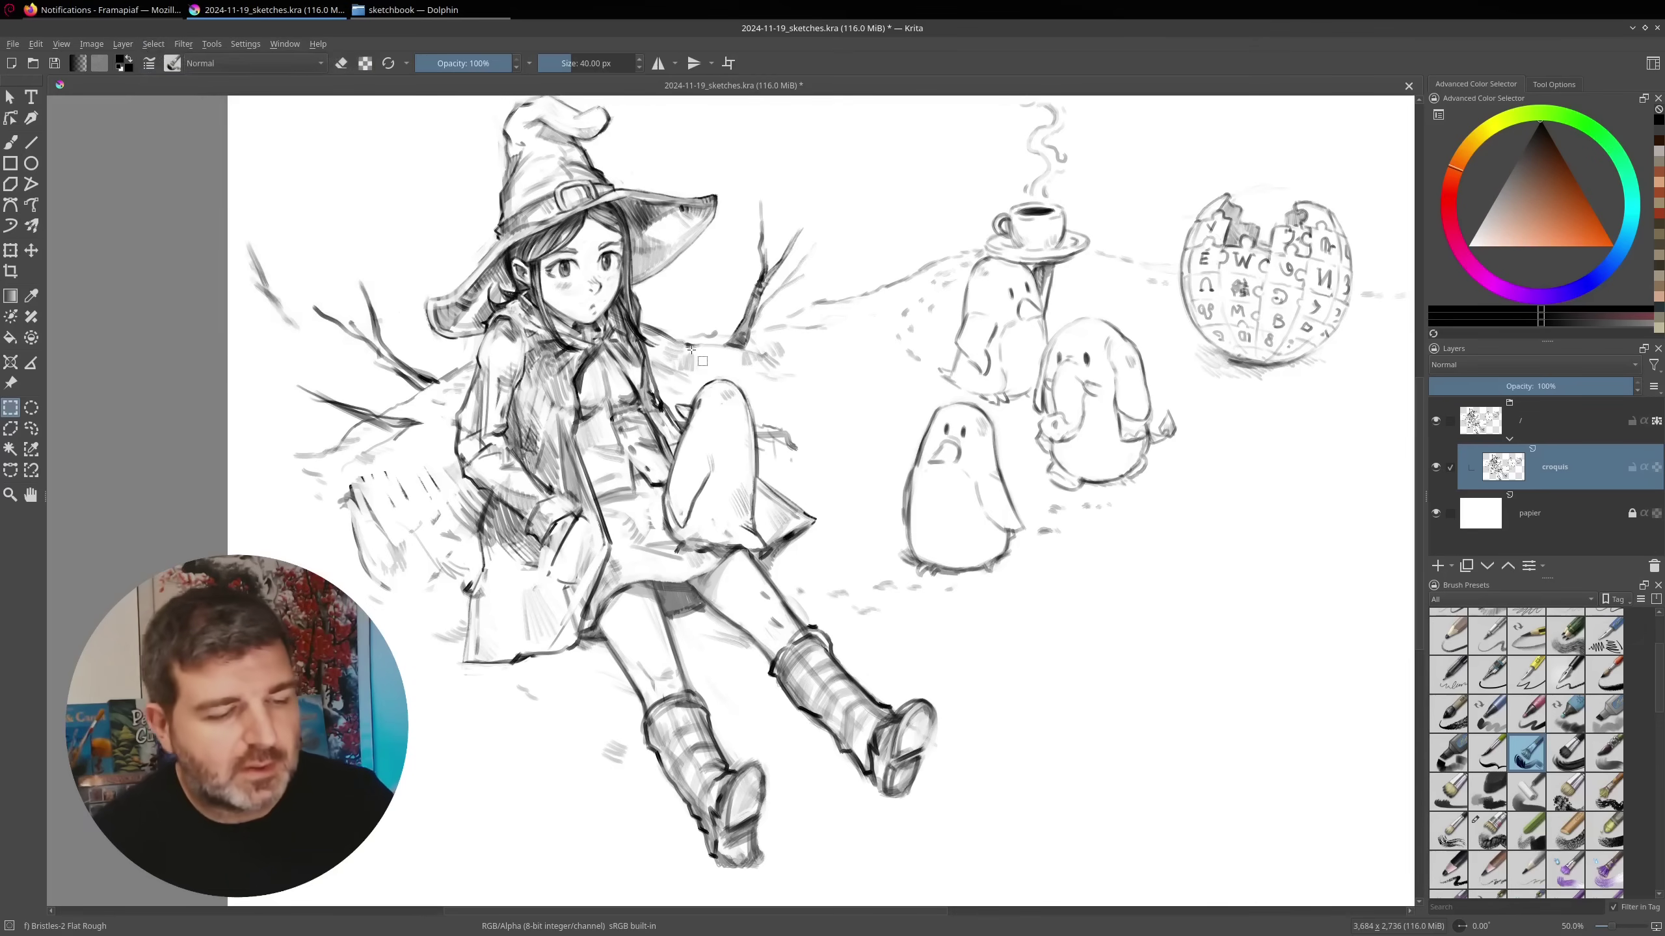
pyautogui.press('b')
pyautogui.moveTo(1128, 559); pyautogui.dragTo(1133, 570)
pyautogui.click(1164, 546)
pyautogui.click(1206, 531)
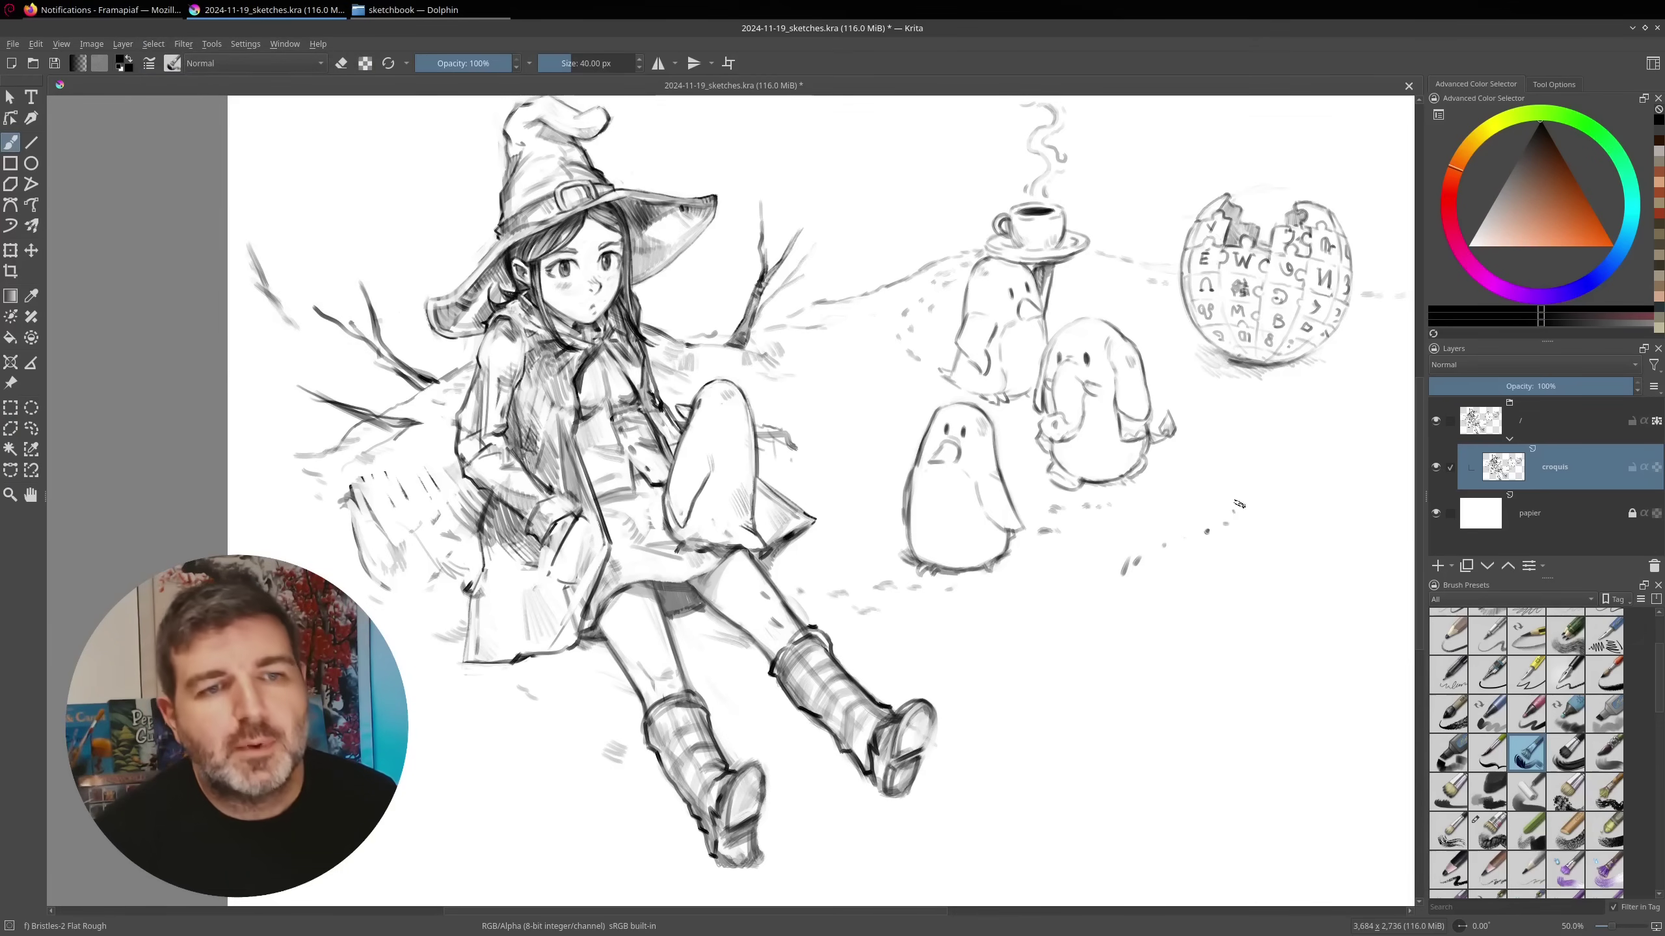
pyautogui.click(1225, 523)
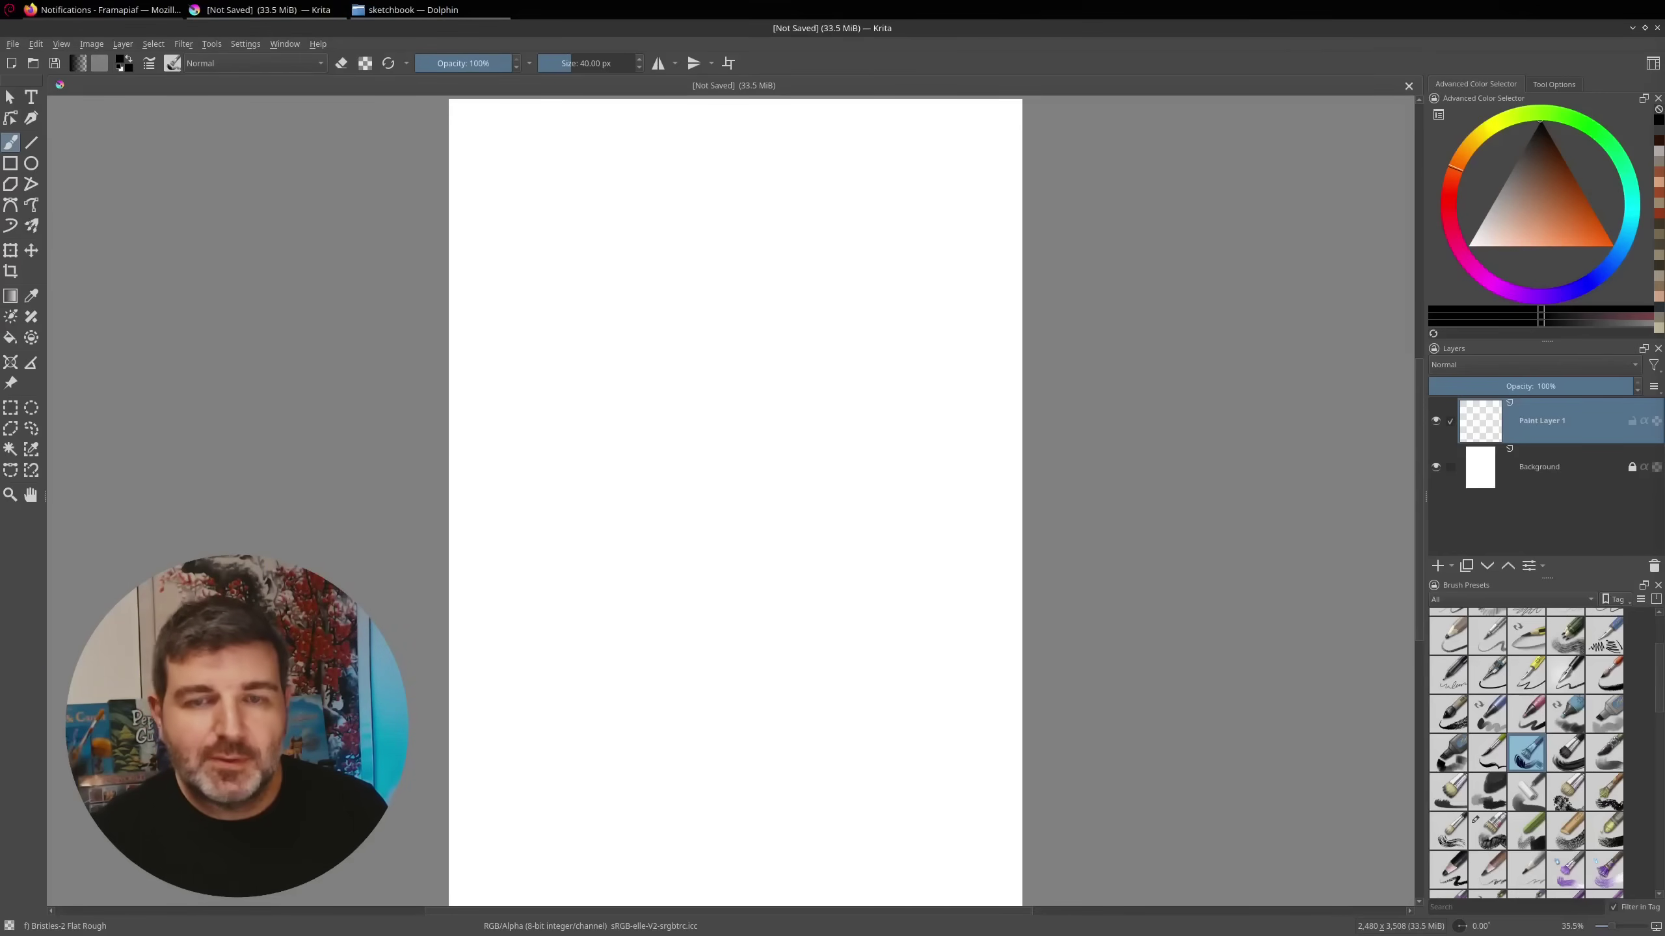
# Put the blank new page in canvas-only mode with Tab, hiding menus, toolbars and panels
pyautogui.moveTo(987, 352)
pyautogui.mouseDown()
pyautogui.moveTo(1006, 346)
pyautogui.moveTo(974, 376)
pyautogui.moveTo(988, 338)
pyautogui.mouseUp()
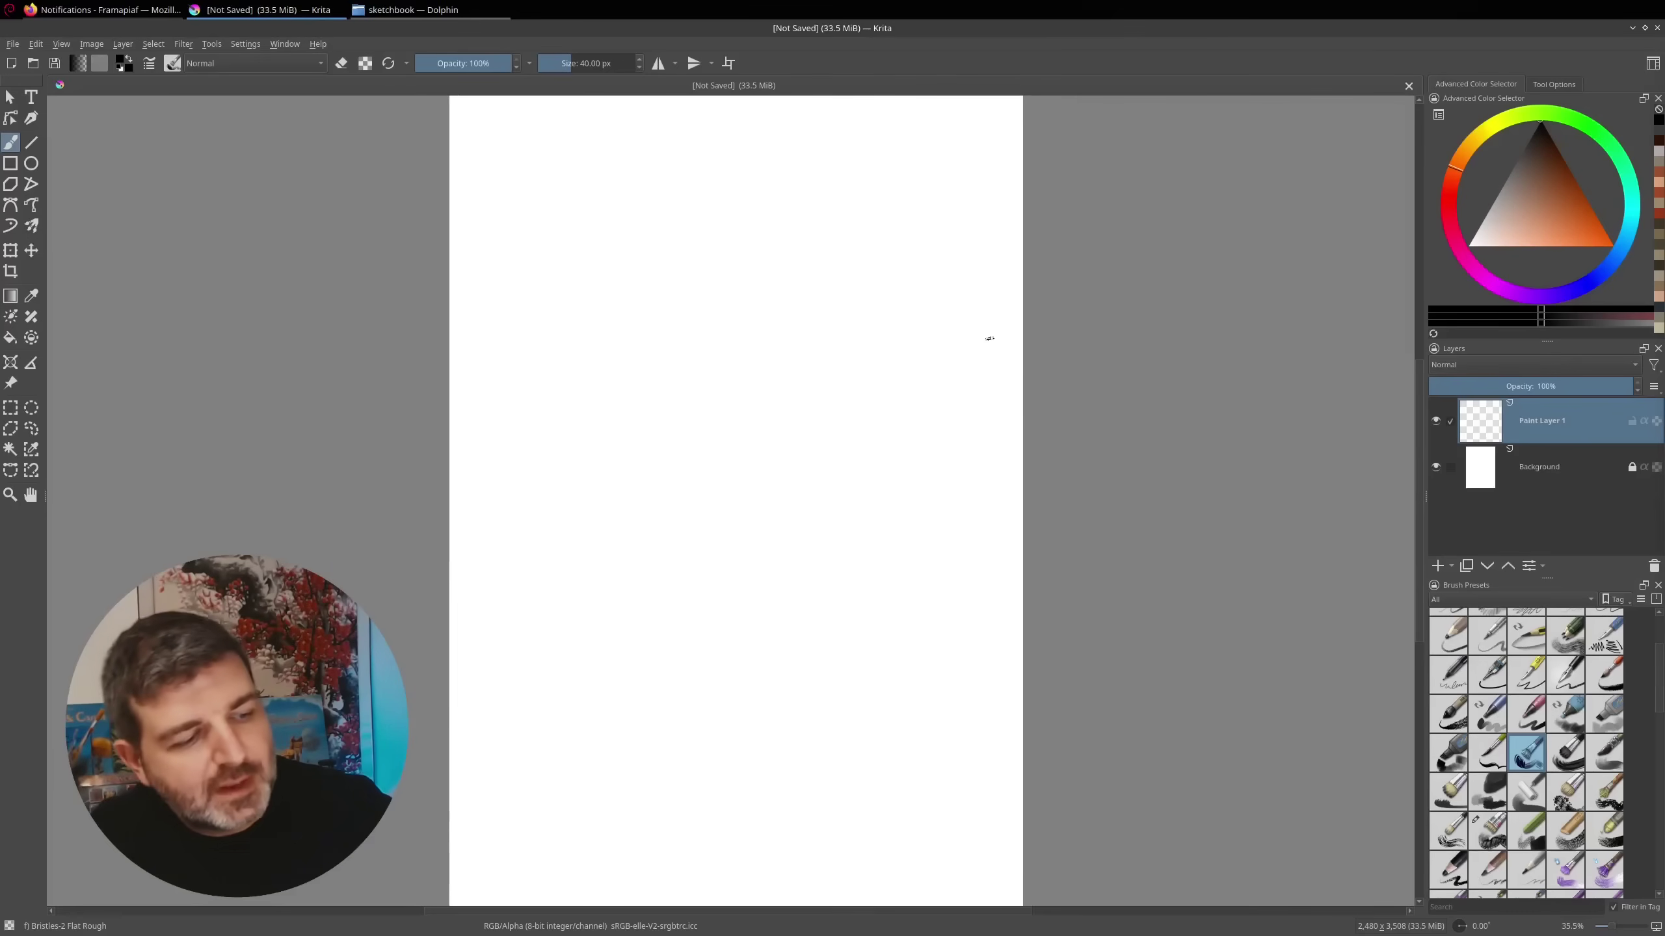
pyautogui.press('Tab')
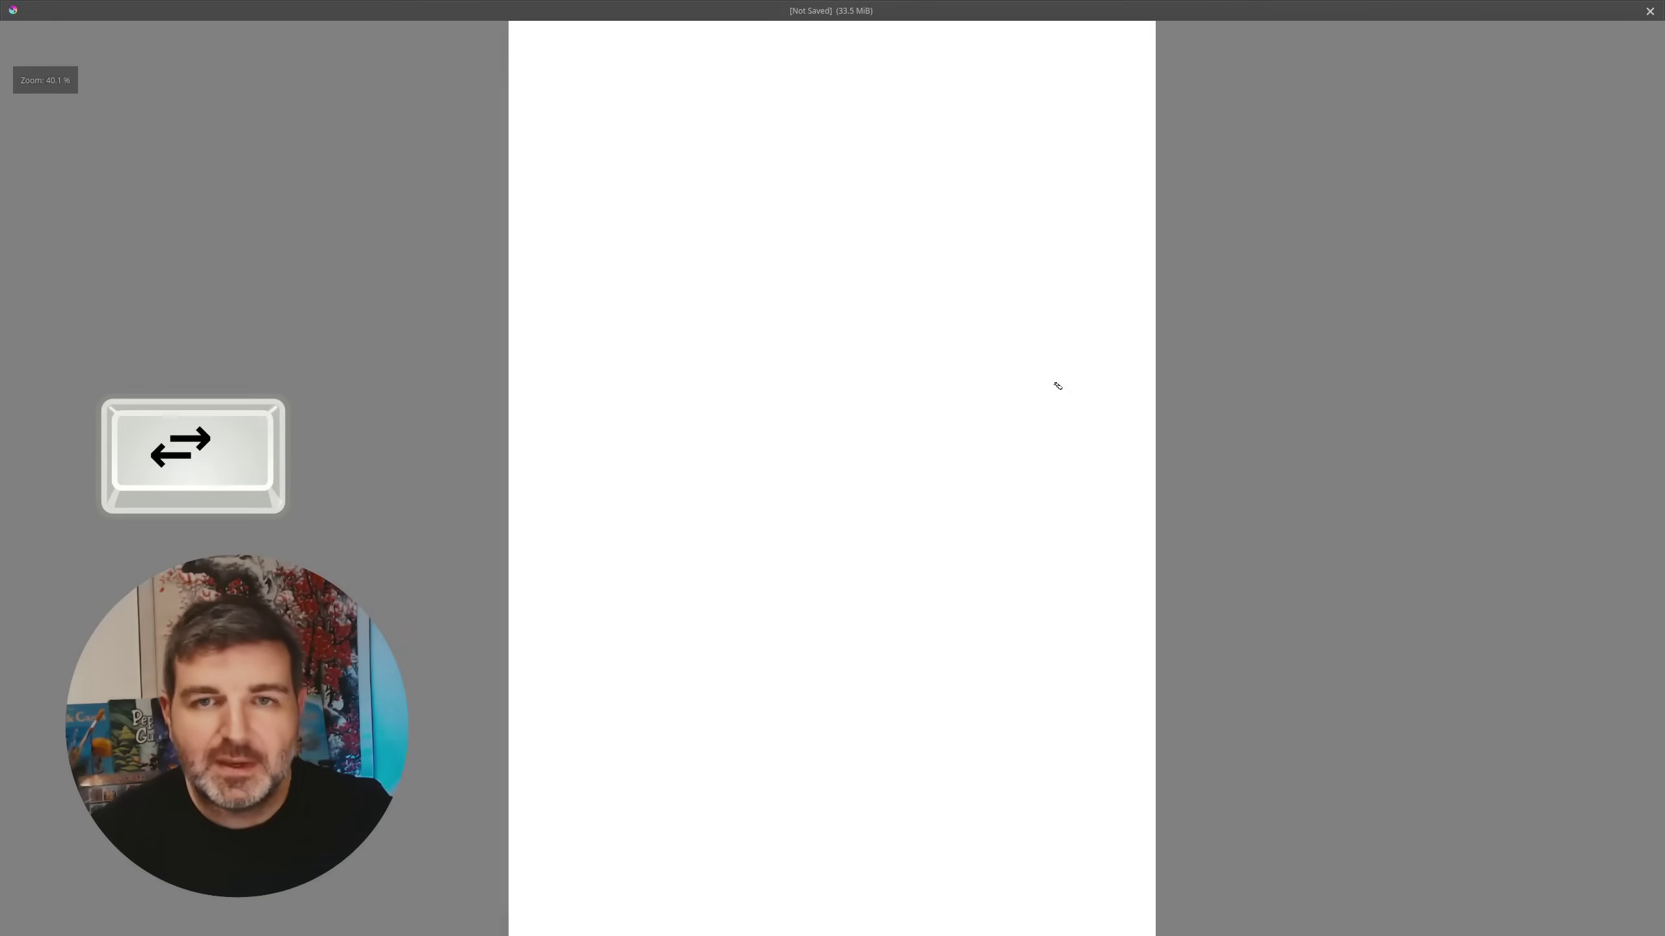
pyautogui.moveTo(1092, 338); pyautogui.dragTo(1029, 341)
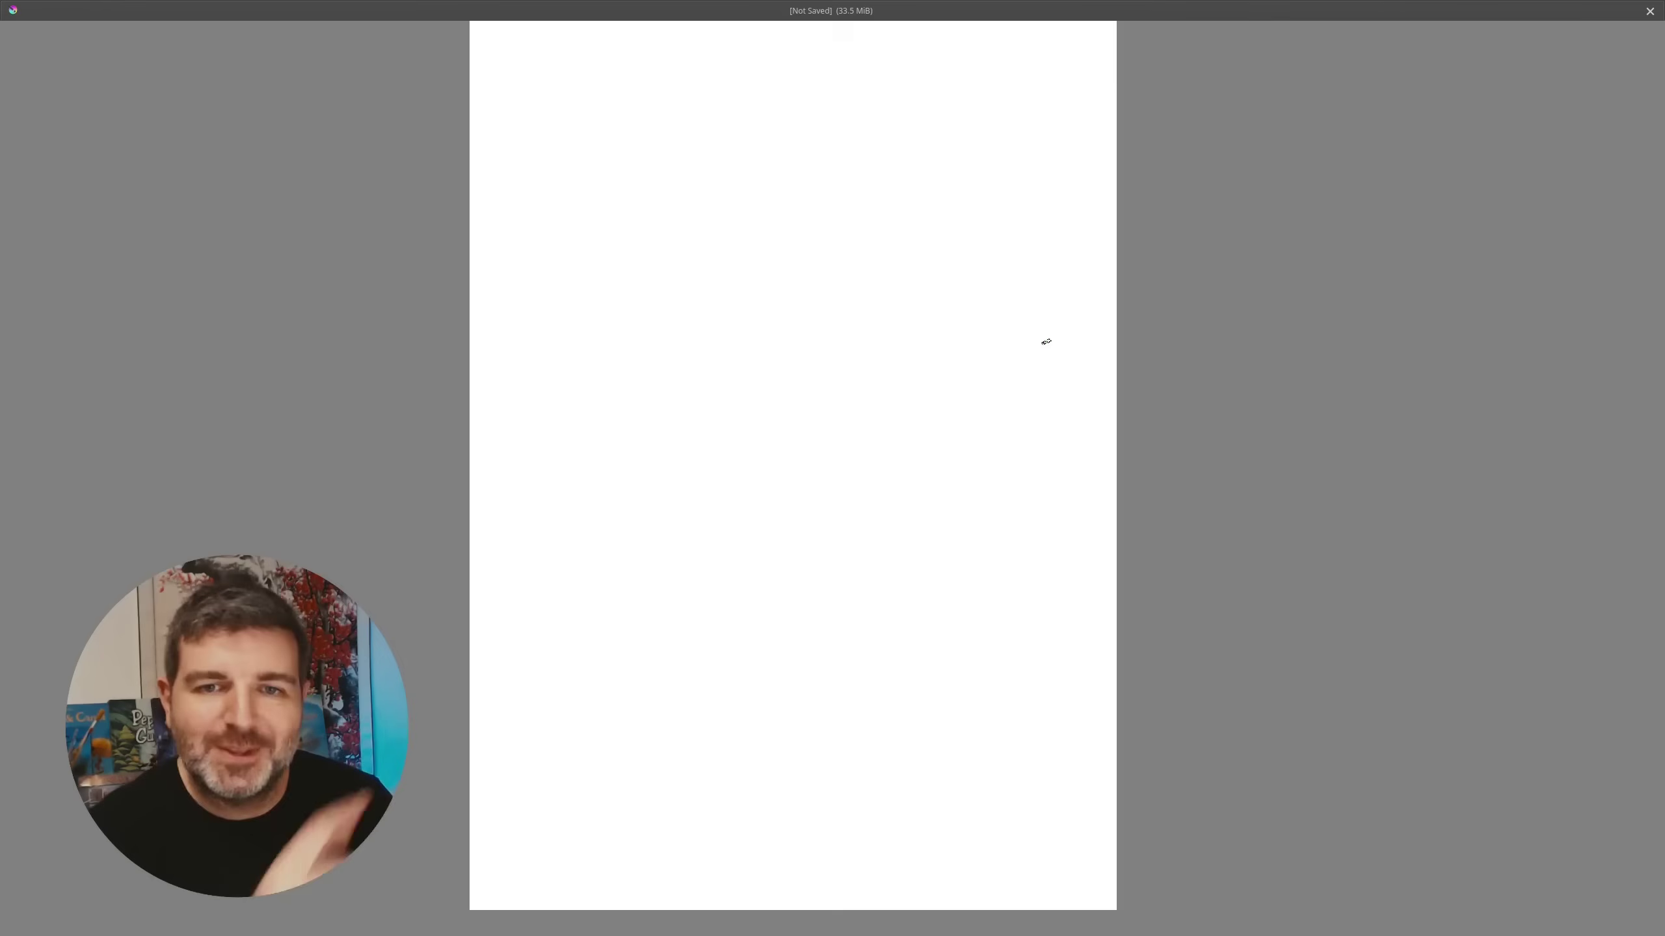
# Press Tab again to restore the menus, toolbox and docker panels around the blank page
pyautogui.press('Tab')
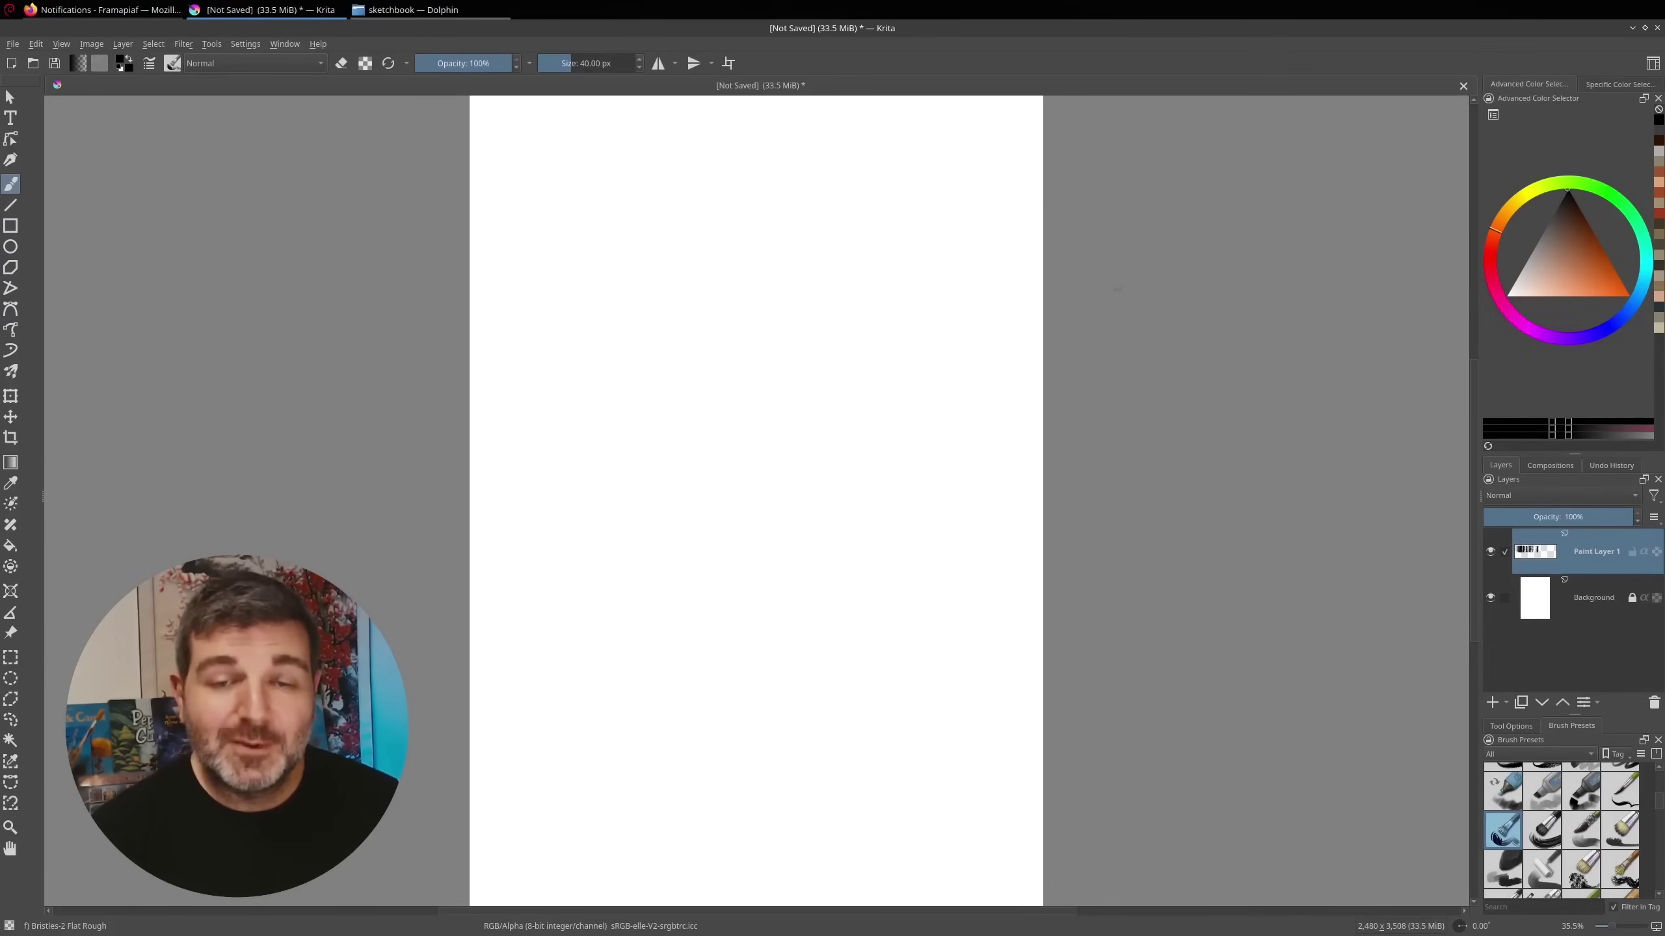